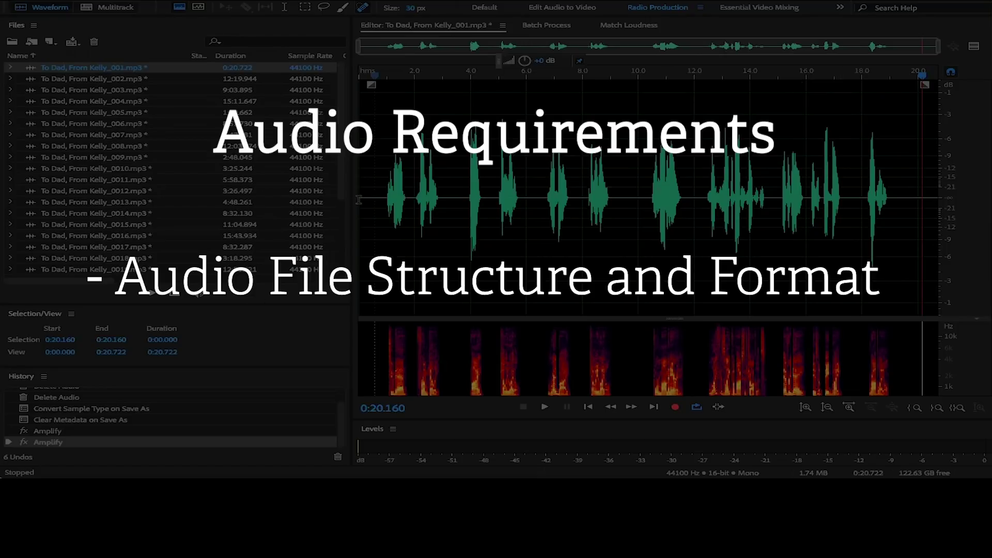
Step: Audition chapter 001 by trying selections of its speech and playing it from the start
{"action": "left_click_drag", "start_coordinate": [382, 194], "coordinate": [453, 193]}
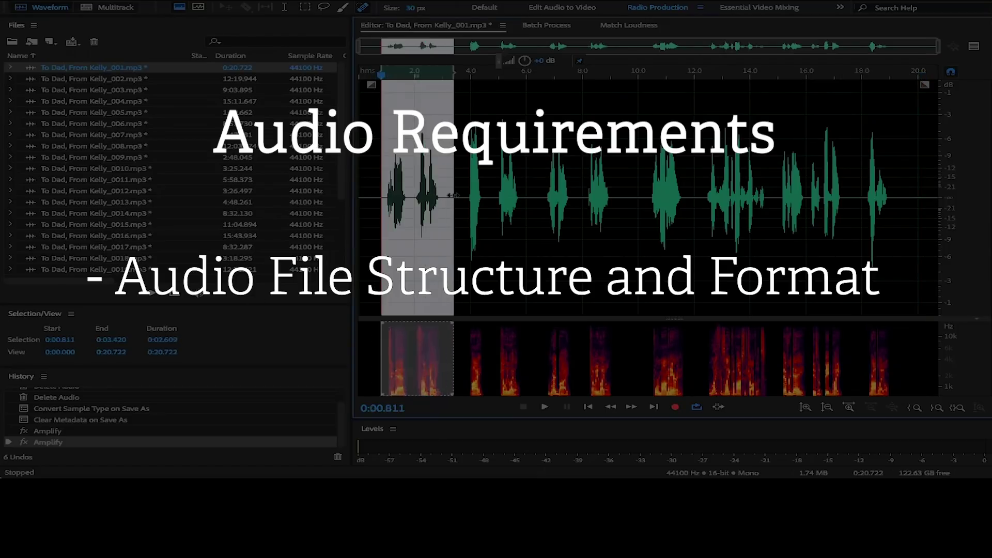
{"action": "left_click", "coordinate": [471, 195]}
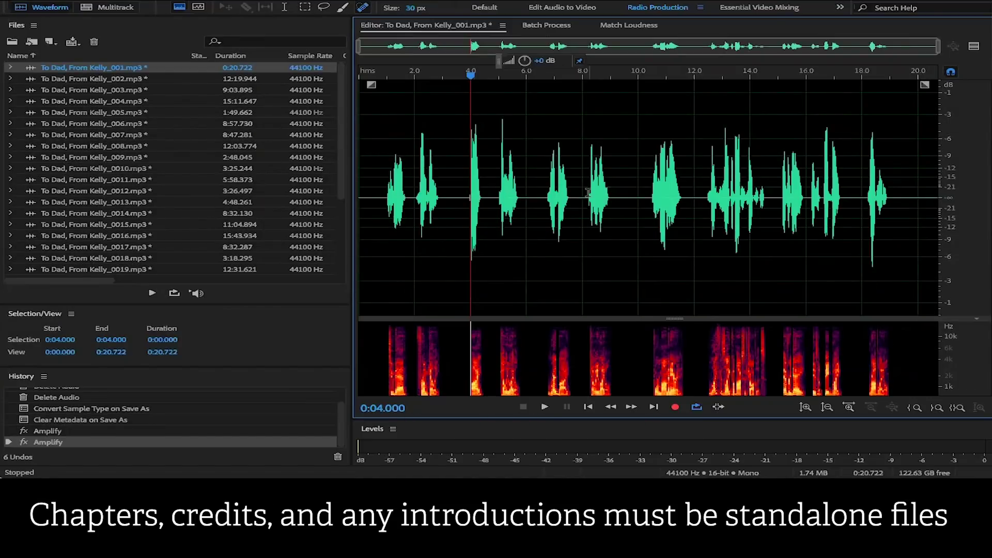
{"action": "left_click_drag", "start_coordinate": [621, 190], "coordinate": [373, 212]}
{"action": "left_click_drag", "start_coordinate": [643, 179], "coordinate": [918, 176]}
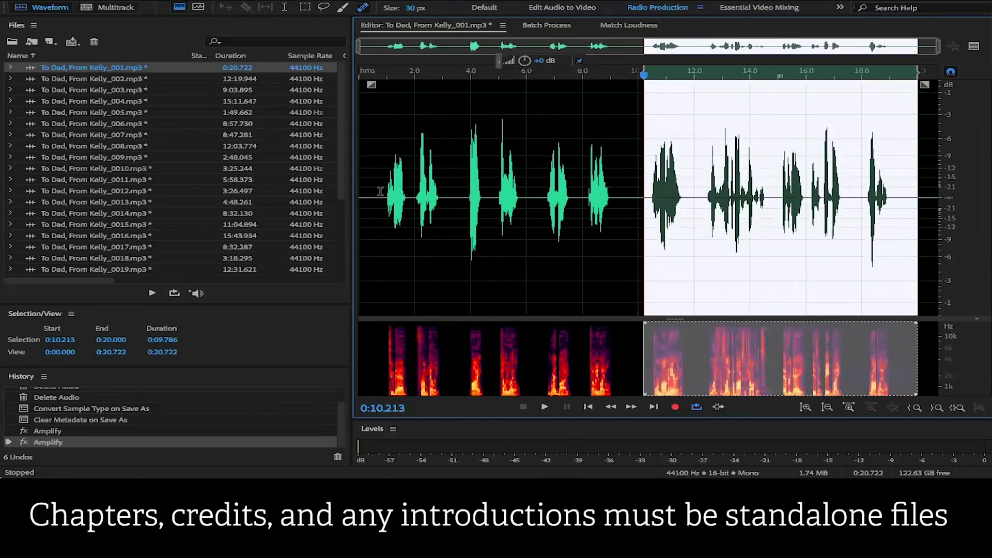
{"action": "left_click_drag", "start_coordinate": [377, 191], "coordinate": [901, 191]}
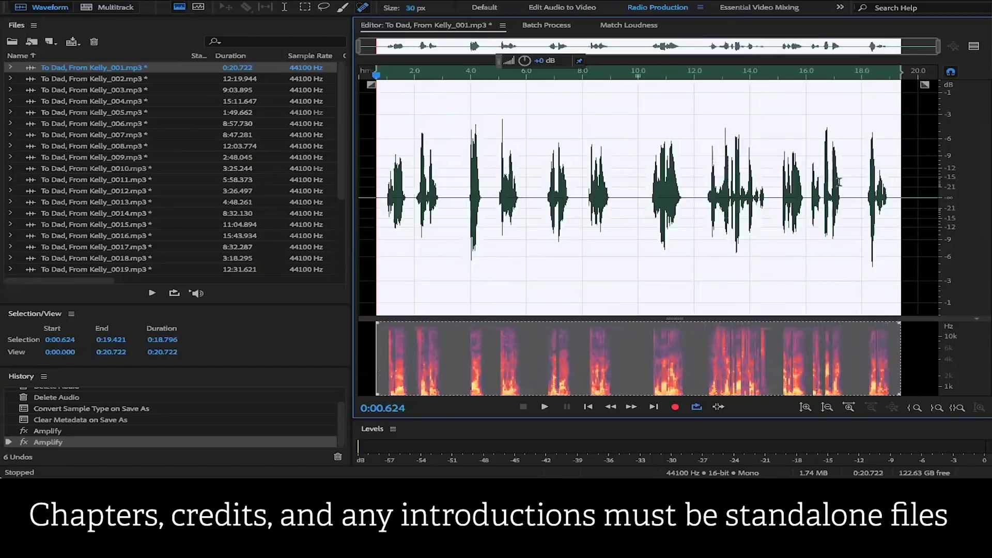
{"action": "left_click", "coordinate": [363, 155]}
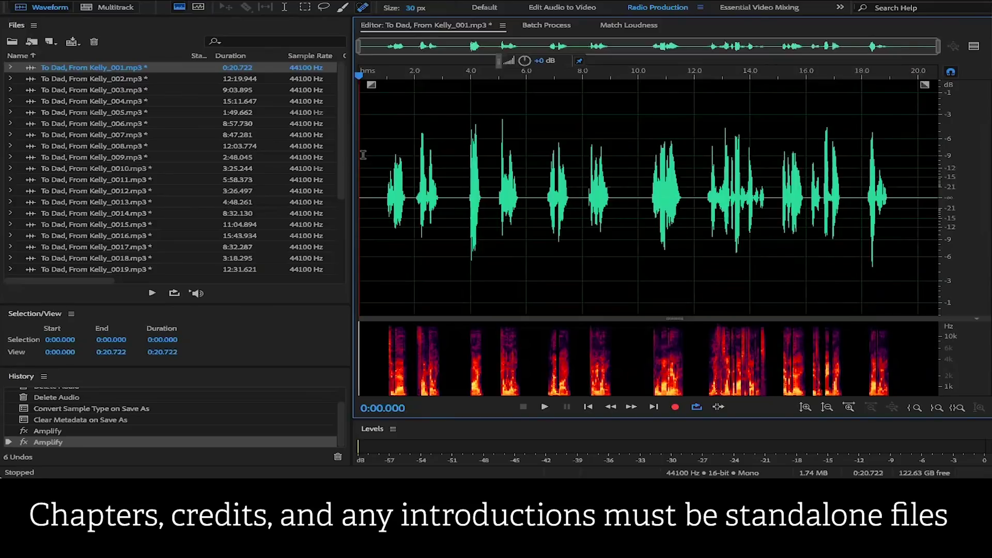
{"action": "key", "text": "space"}
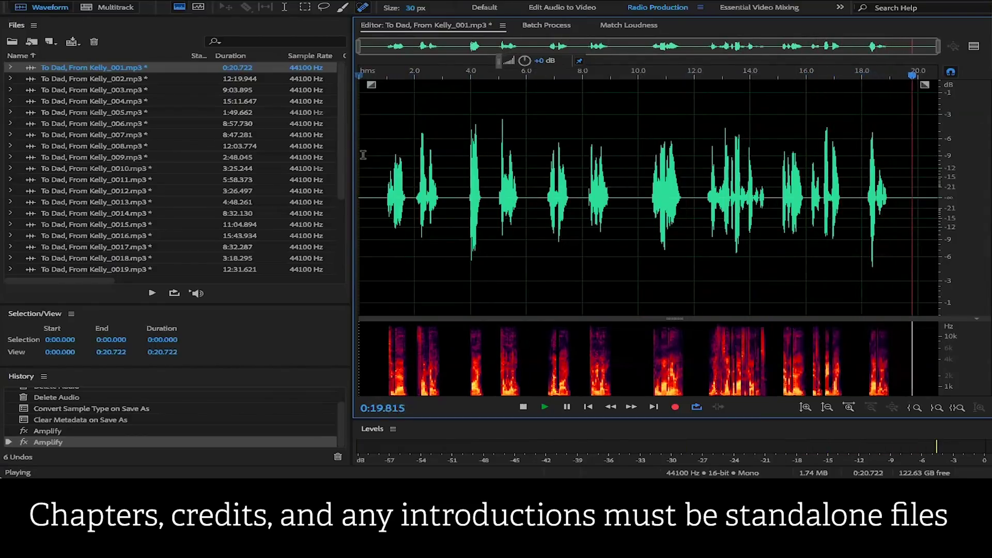
{"action": "key", "text": "space"}
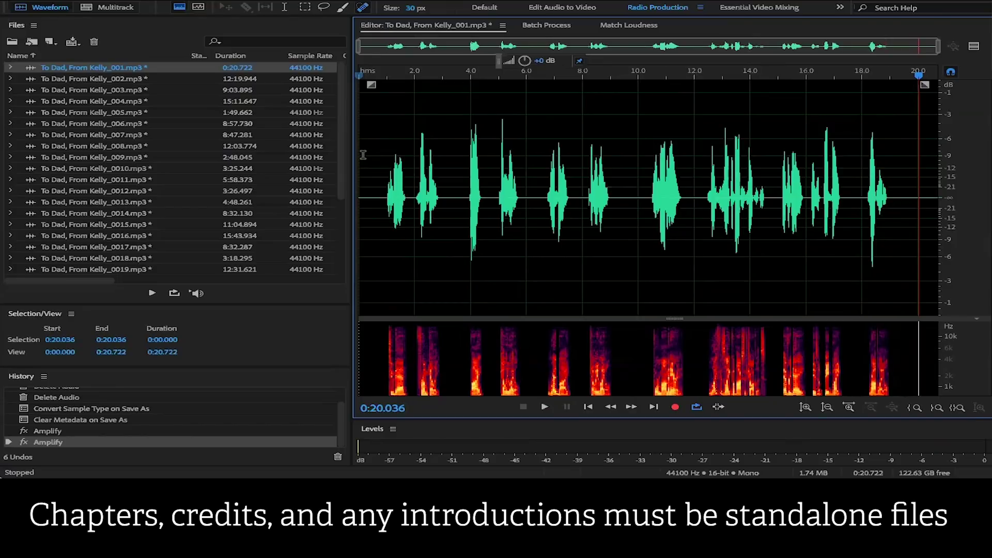
Step: Delete the 0.2–10 second stretch of chapter 001, leaving a 0:10.935 file
{"action": "left_click_drag", "start_coordinate": [639, 175], "coordinate": [910, 171]}
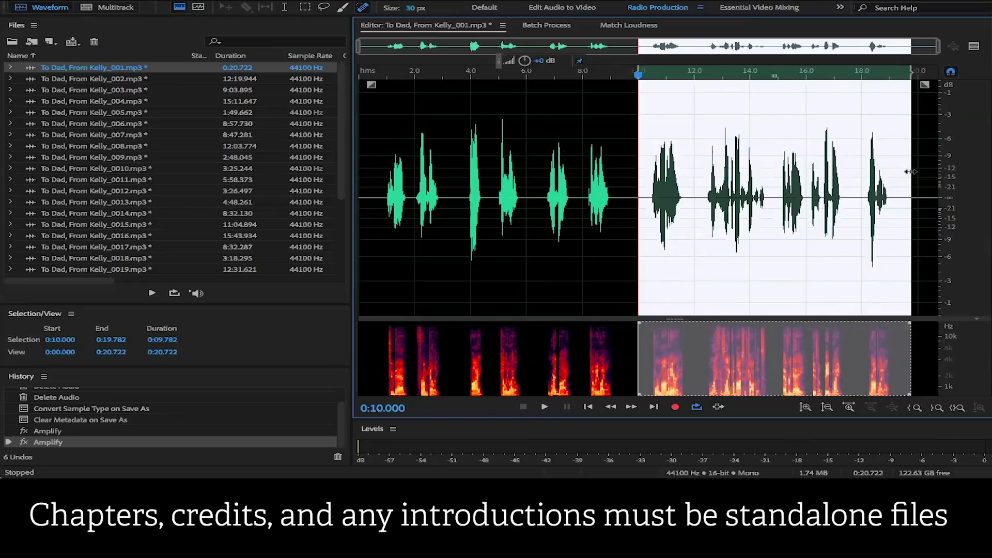
{"action": "left_click", "coordinate": [623, 162]}
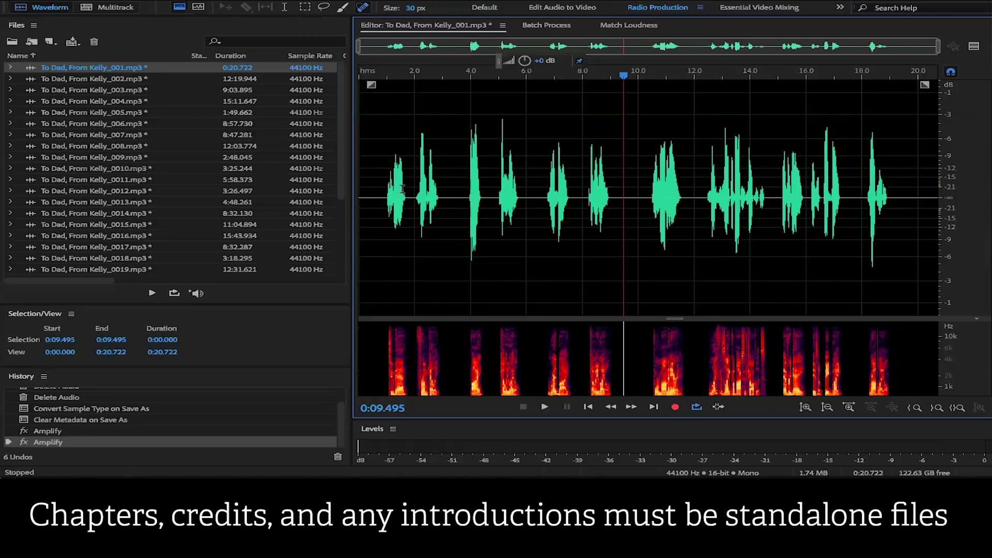
{"action": "left_click_drag", "start_coordinate": [365, 191], "coordinate": [634, 204]}
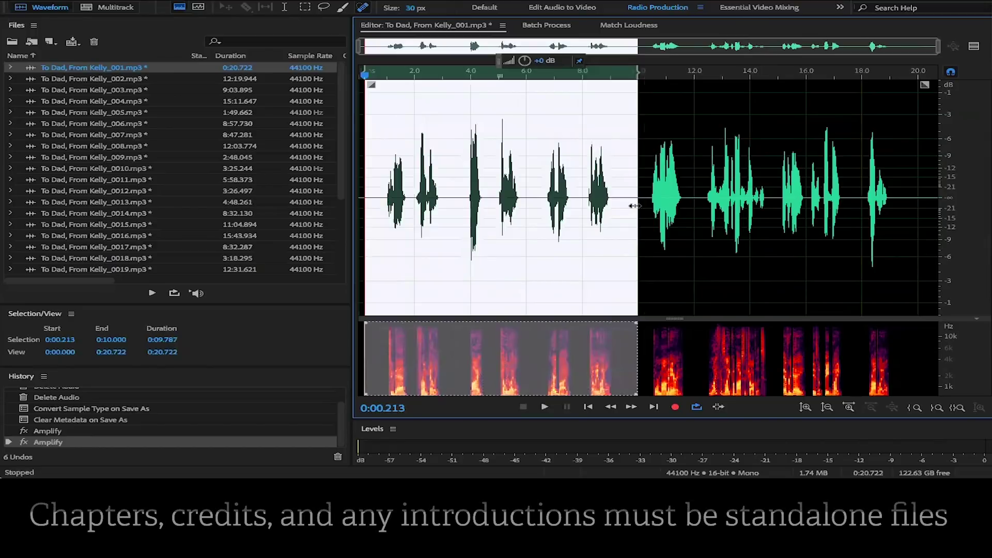
{"action": "key", "text": "Delete"}
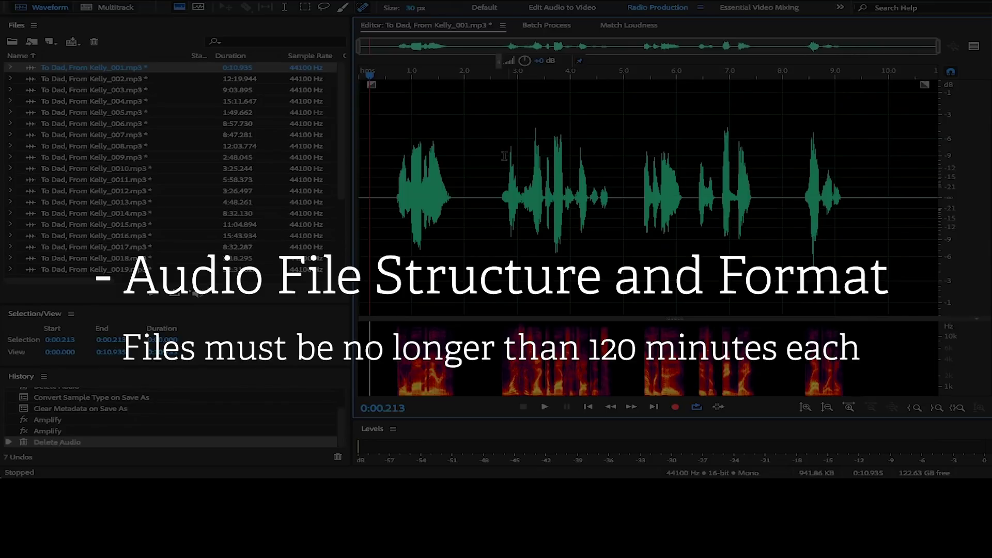
Step: Widen the Files panel to reveal each chapter's channels, bit depth and source format
{"action": "left_click", "coordinate": [493, 144]}
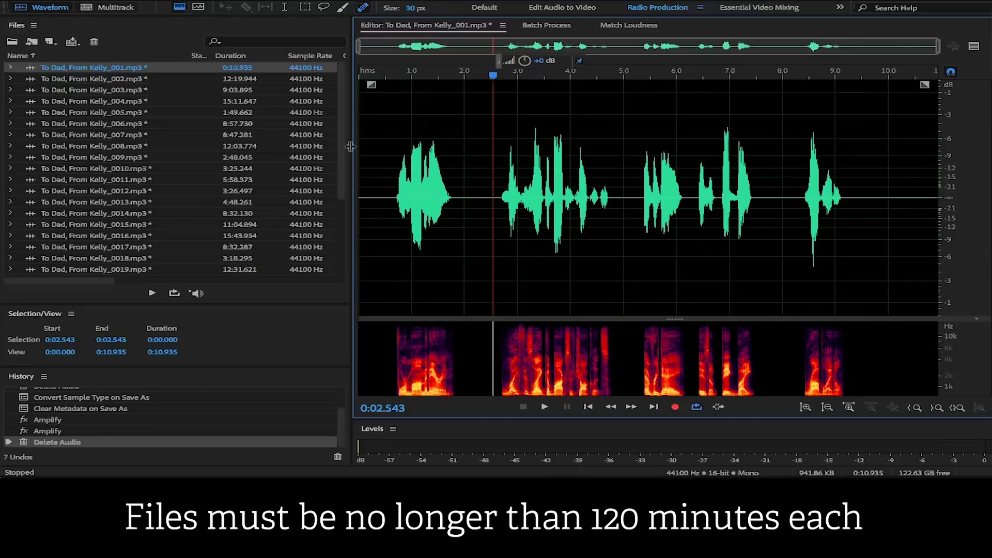
{"action": "left_click_drag", "start_coordinate": [347, 148], "coordinate": [516, 137]}
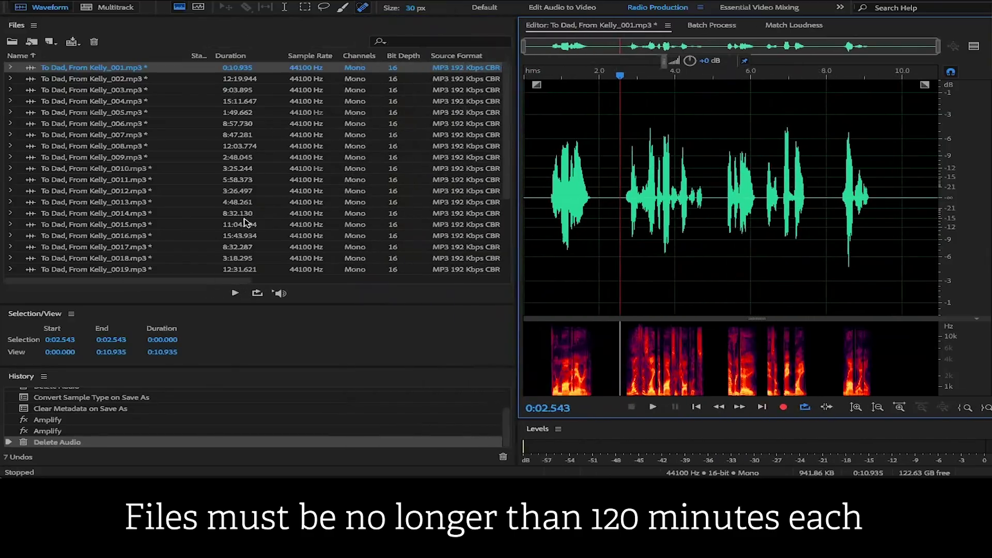
{"action": "scroll", "coordinate": [245, 193], "scroll_direction": "down", "scroll_amount": 4}
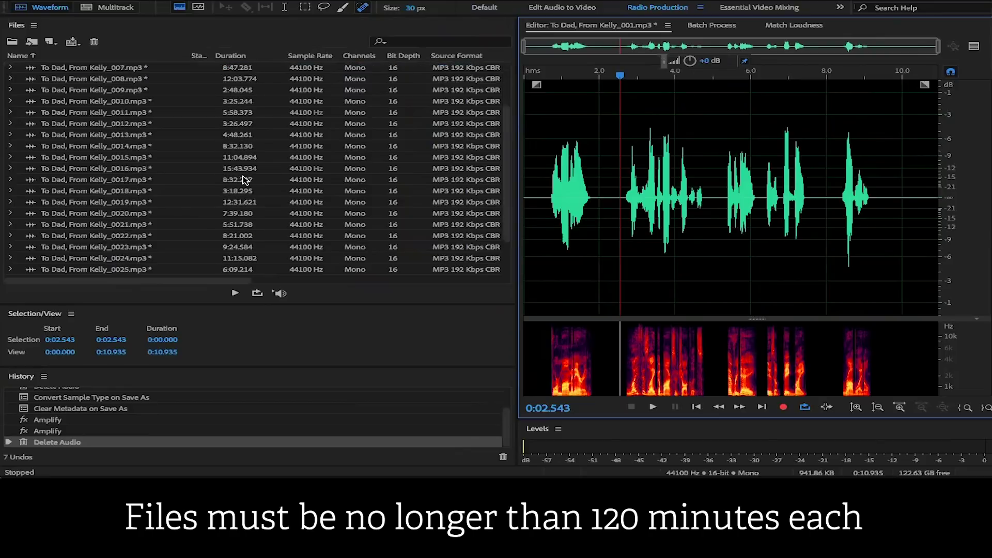
{"action": "scroll", "coordinate": [244, 179], "scroll_direction": "up", "scroll_amount": 4}
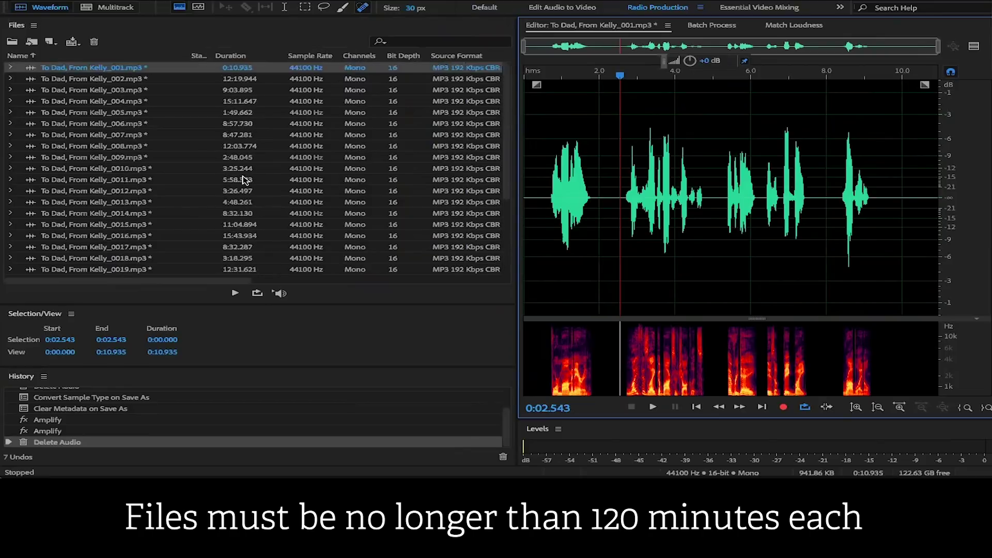
Step: Sort the chapters by duration, longest first (top 15:43.934), then back by name
{"action": "left_click", "coordinate": [234, 56]}
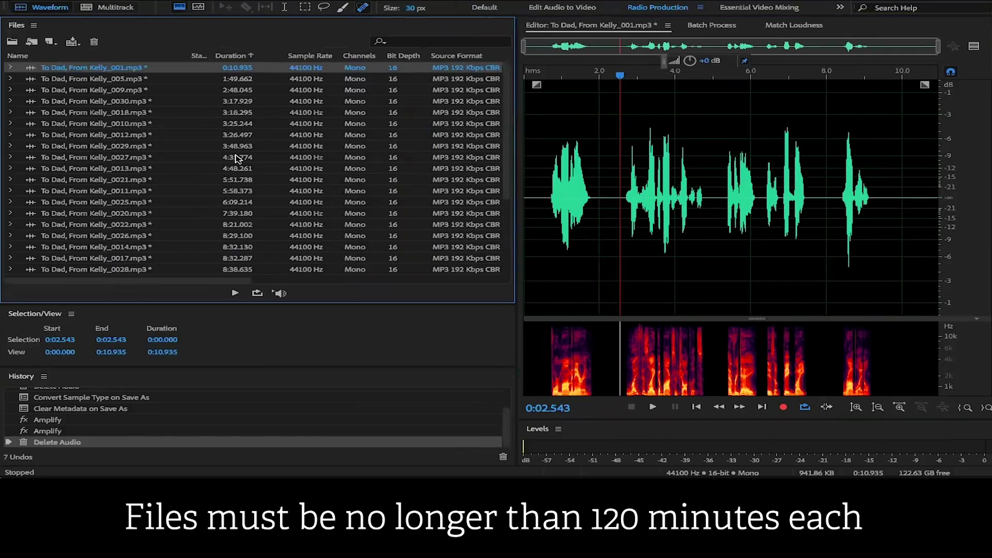
{"action": "scroll", "coordinate": [237, 204], "scroll_direction": "down", "scroll_amount": 3}
{"action": "scroll", "coordinate": [237, 204], "scroll_direction": "up", "scroll_amount": 3}
{"action": "left_click", "coordinate": [238, 59]}
{"action": "scroll", "coordinate": [243, 133], "scroll_direction": "down", "scroll_amount": 1}
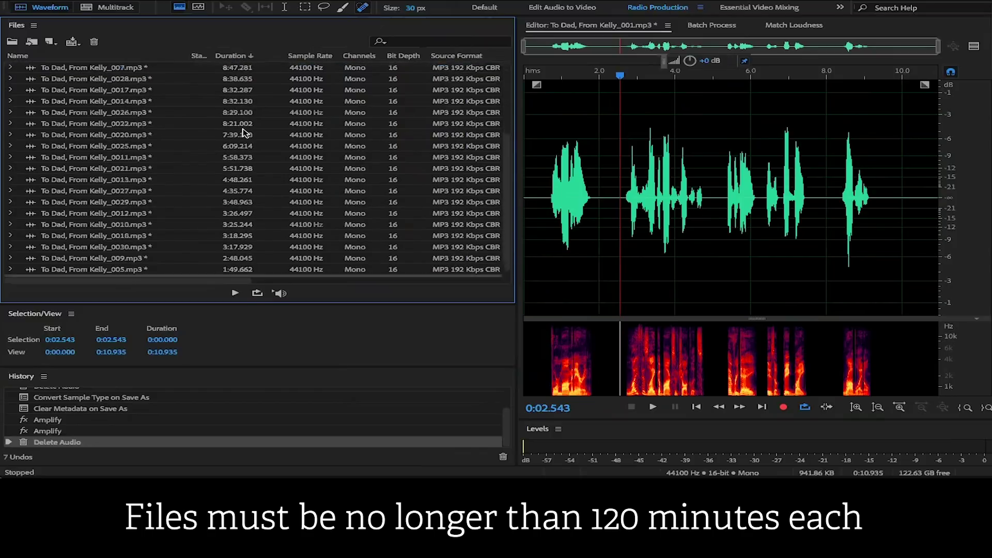
{"action": "scroll", "coordinate": [243, 132], "scroll_direction": "up", "scroll_amount": 1}
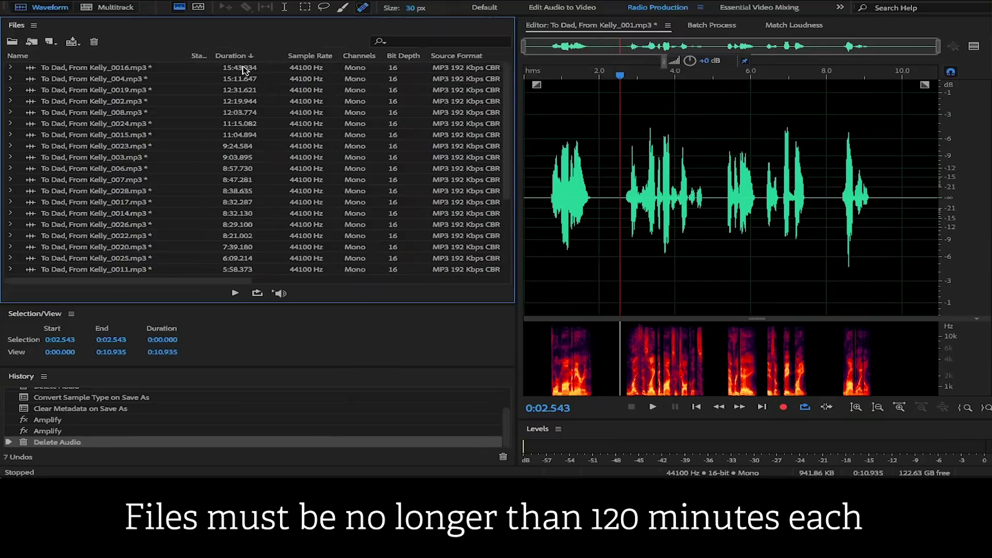
{"action": "scroll", "coordinate": [246, 134], "scroll_direction": "down", "scroll_amount": 4}
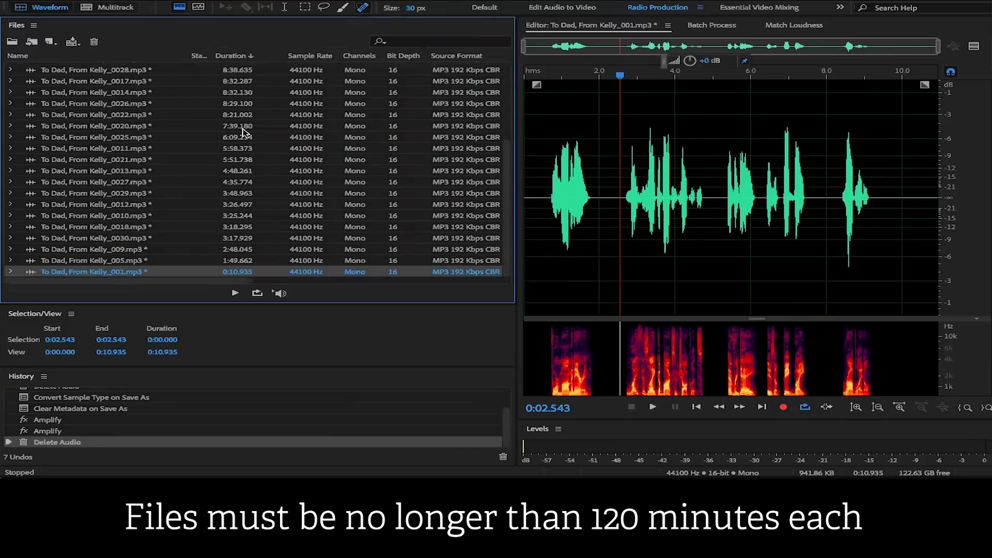
{"action": "scroll", "coordinate": [245, 134], "scroll_direction": "up", "scroll_amount": 4}
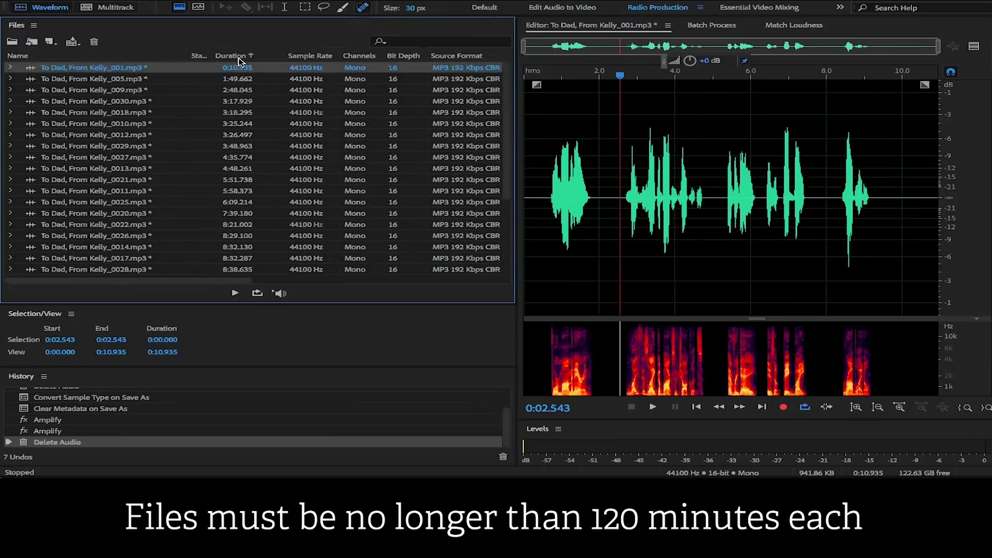
{"action": "scroll", "coordinate": [237, 202], "scroll_direction": "down", "scroll_amount": 2}
{"action": "scroll", "coordinate": [238, 203], "scroll_direction": "up", "scroll_amount": 2}
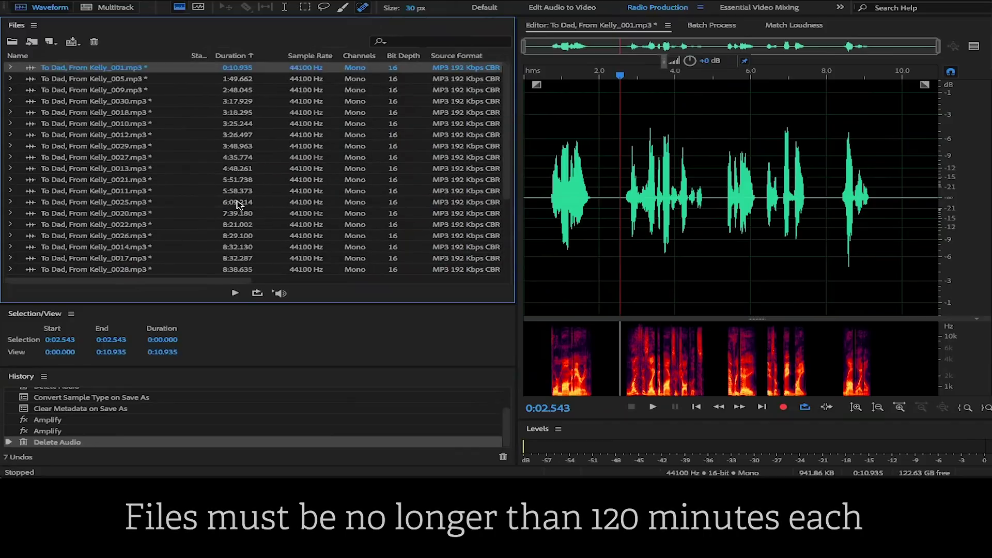
{"action": "left_click", "coordinate": [234, 56]}
{"action": "scroll", "coordinate": [244, 179], "scroll_direction": "down", "scroll_amount": 1}
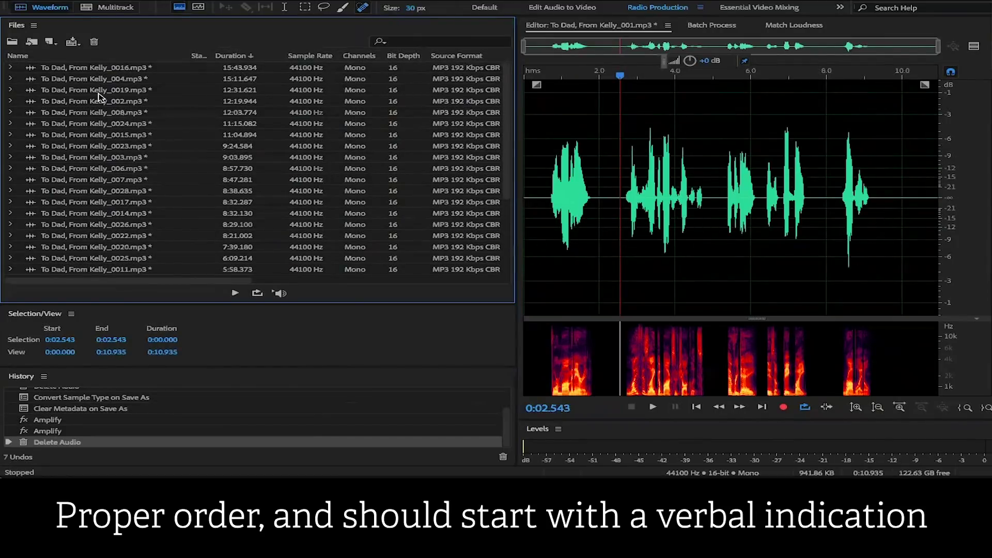
Step: Reverse-sort by name, open chapter 0030, zoom to its first 24 seconds and play the opening
{"action": "left_click", "coordinate": [27, 56]}
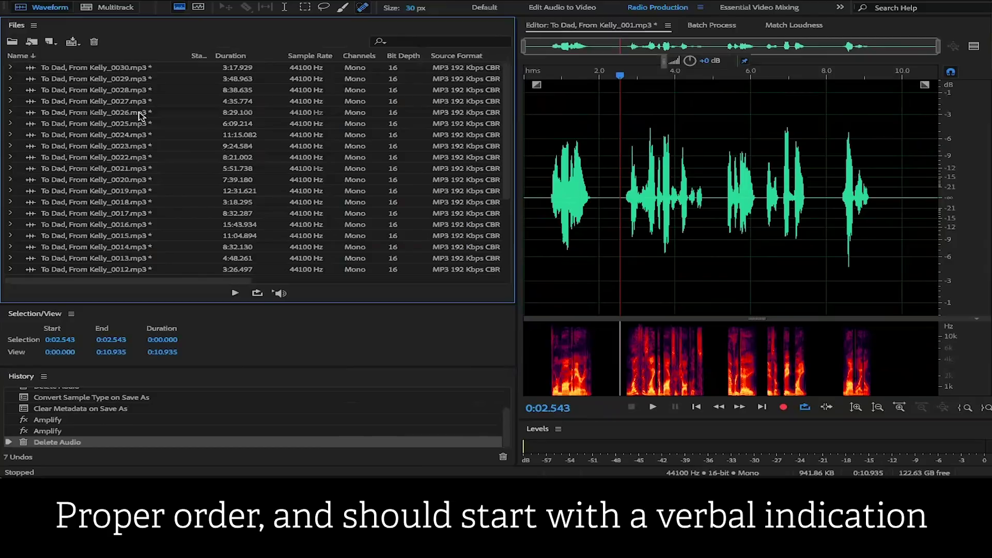
{"action": "scroll", "coordinate": [140, 115], "scroll_direction": "down", "scroll_amount": 5}
{"action": "scroll", "coordinate": [124, 103], "scroll_direction": "up", "scroll_amount": 5}
{"action": "double_click", "coordinate": [85, 68]}
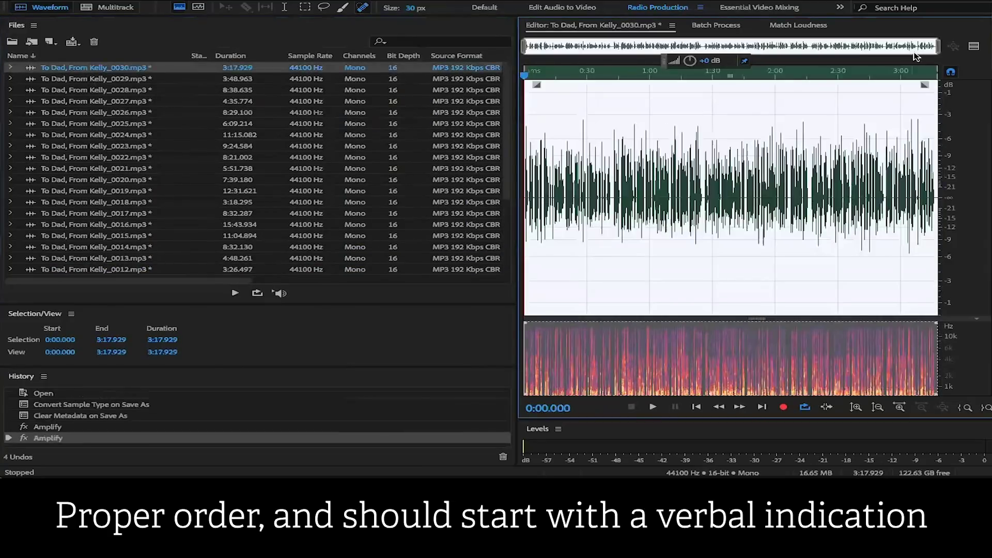
{"action": "left_click_drag", "start_coordinate": [935, 55], "coordinate": [575, 48]}
{"action": "left_click", "coordinate": [535, 149]}
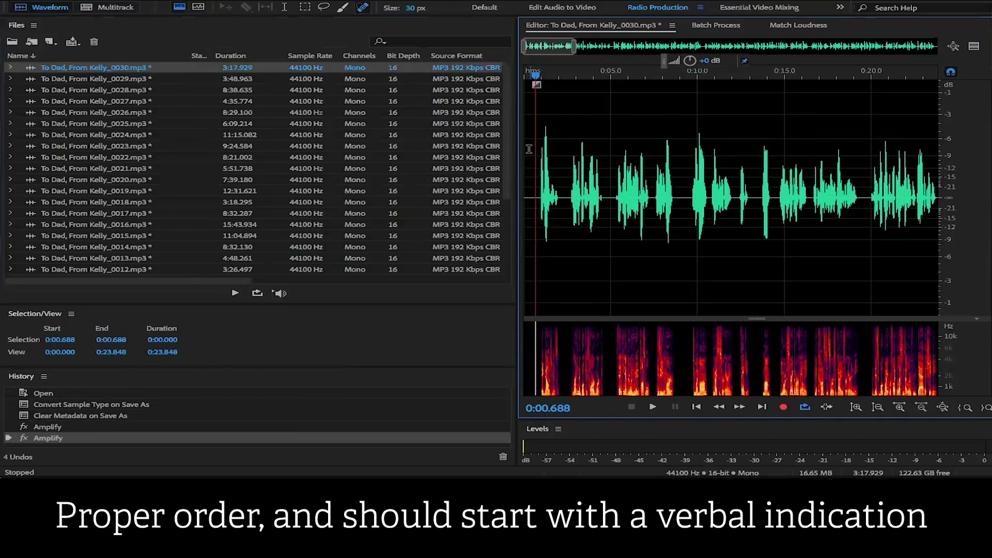
{"action": "key", "text": "space"}
{"action": "key", "text": "space"}
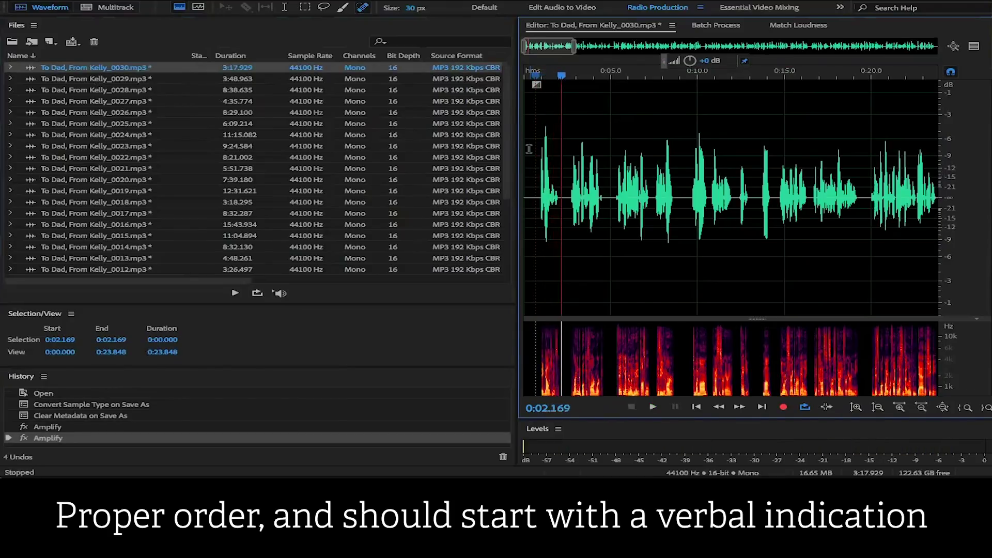
Step: Open chapters 0029 and 0028, revisit 0030, and return the playhead to the file start
{"action": "double_click", "coordinate": [104, 80]}
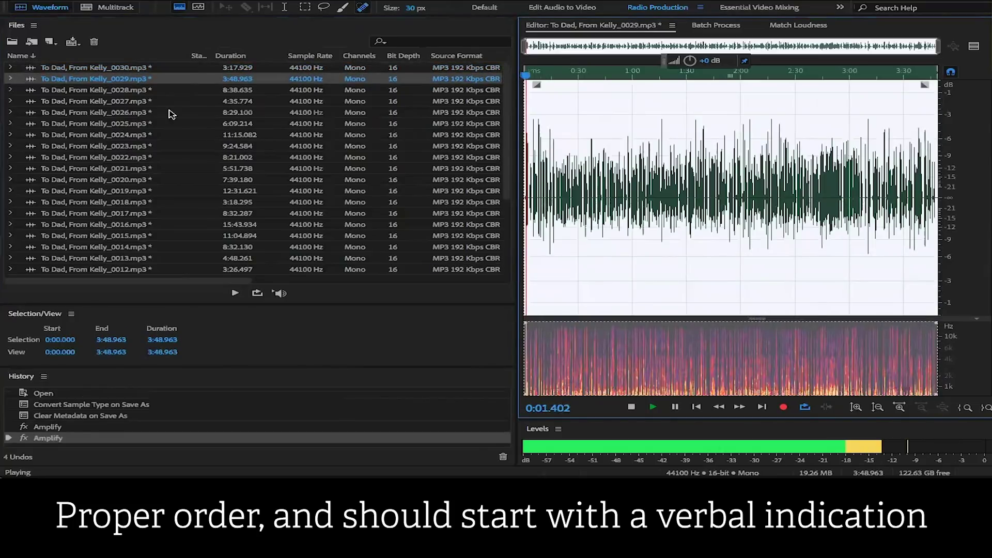
{"action": "double_click", "coordinate": [93, 90]}
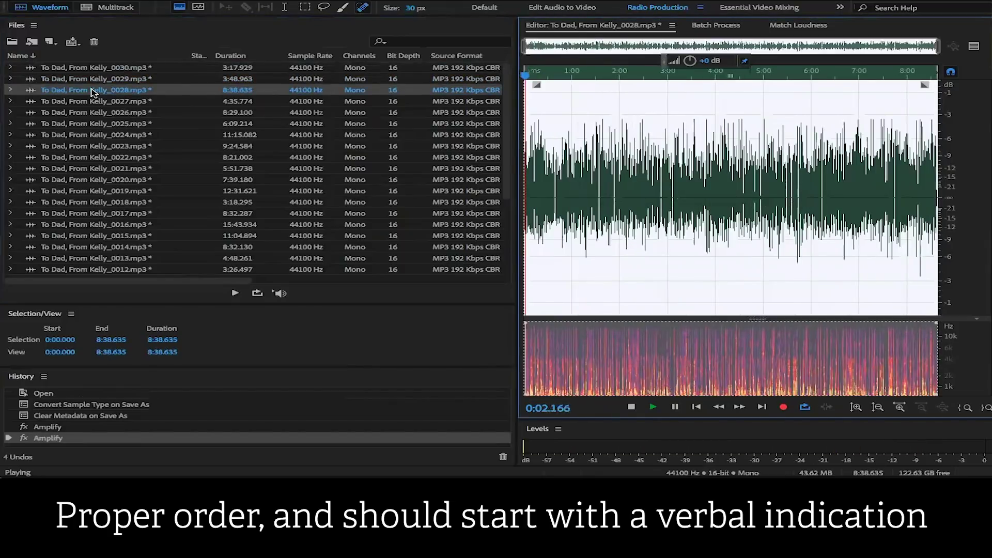
{"action": "key", "text": "space"}
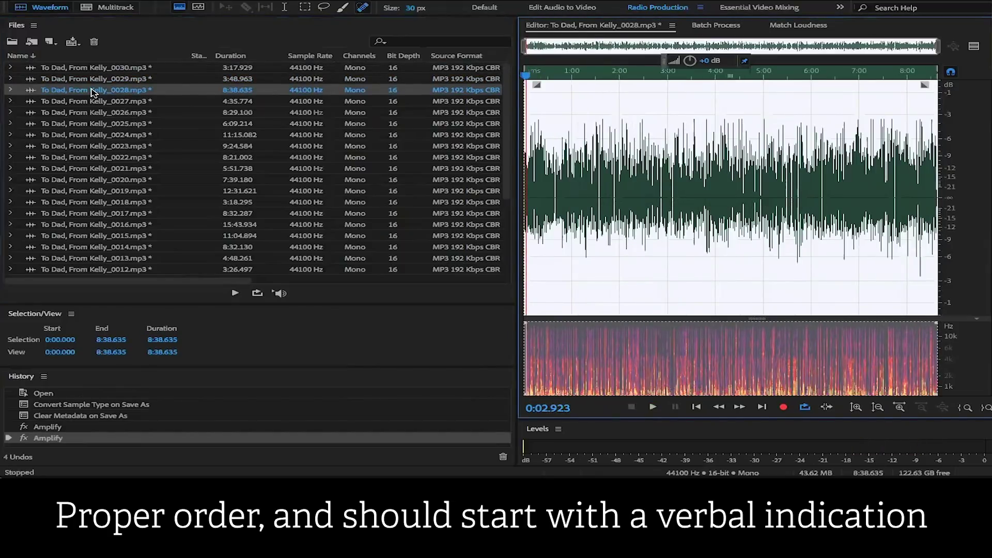
{"action": "double_click", "coordinate": [92, 68]}
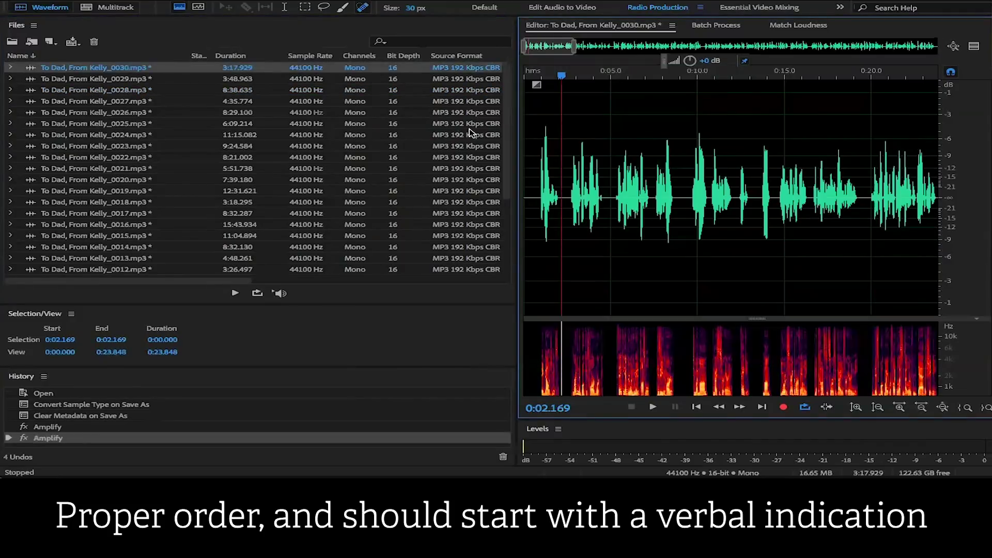
{"action": "left_click_drag", "start_coordinate": [560, 77], "coordinate": [524, 75]}
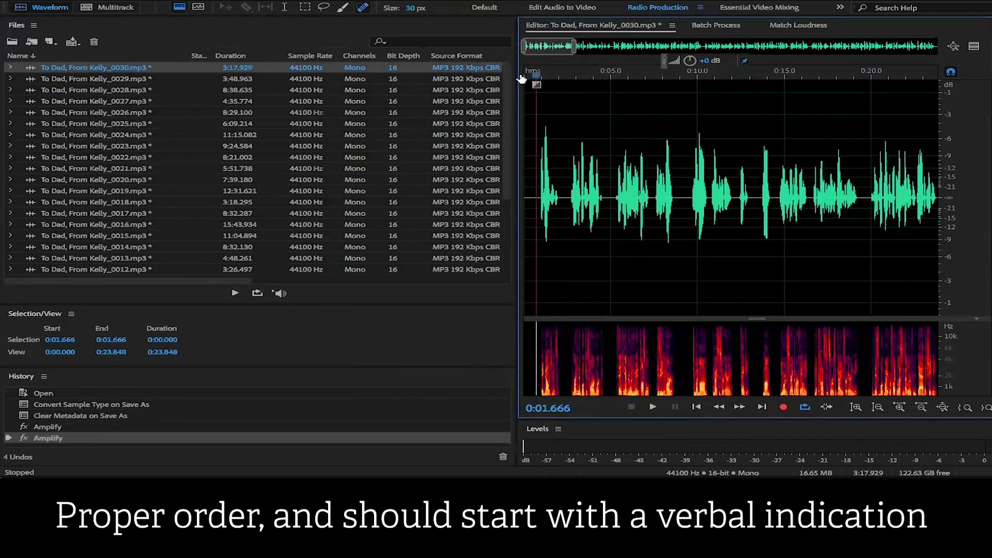
{"action": "double_click", "coordinate": [123, 80]}
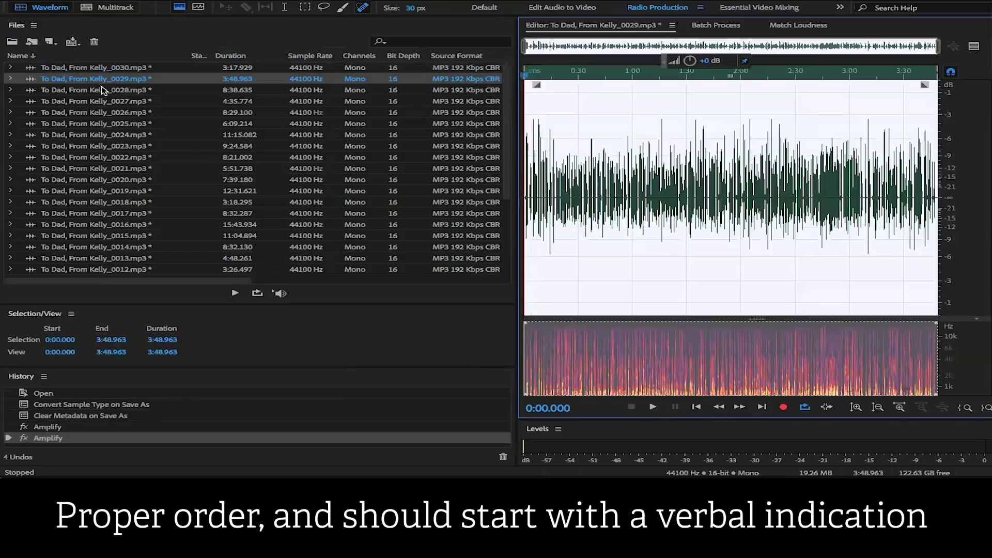
{"action": "double_click", "coordinate": [103, 91]}
{"action": "left_click_drag", "start_coordinate": [530, 82], "coordinate": [523, 78]}
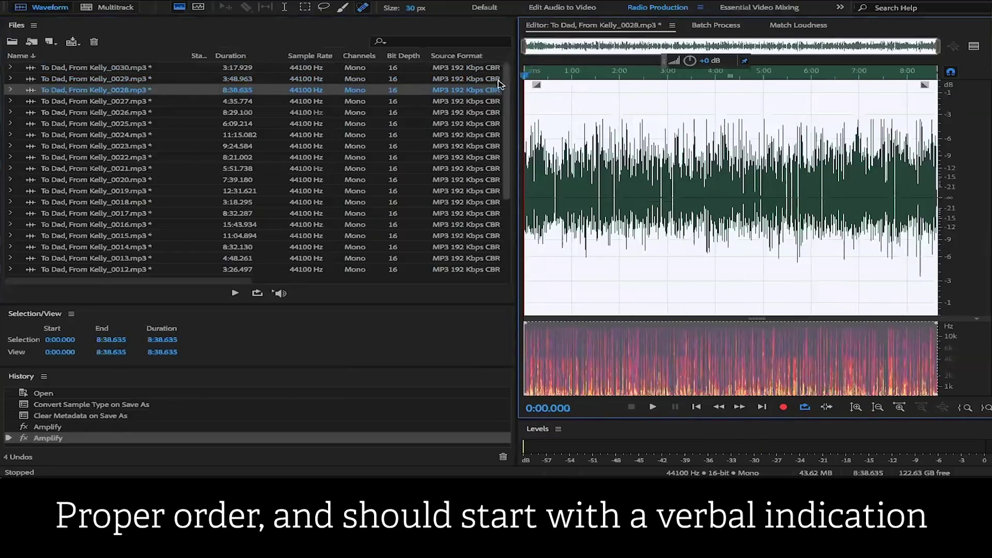
Step: Play the openings of chapters 0026, 0025, 0024, 0023 and 0022 in turn
{"action": "double_click", "coordinate": [115, 112]}
{"action": "key", "text": "space"}
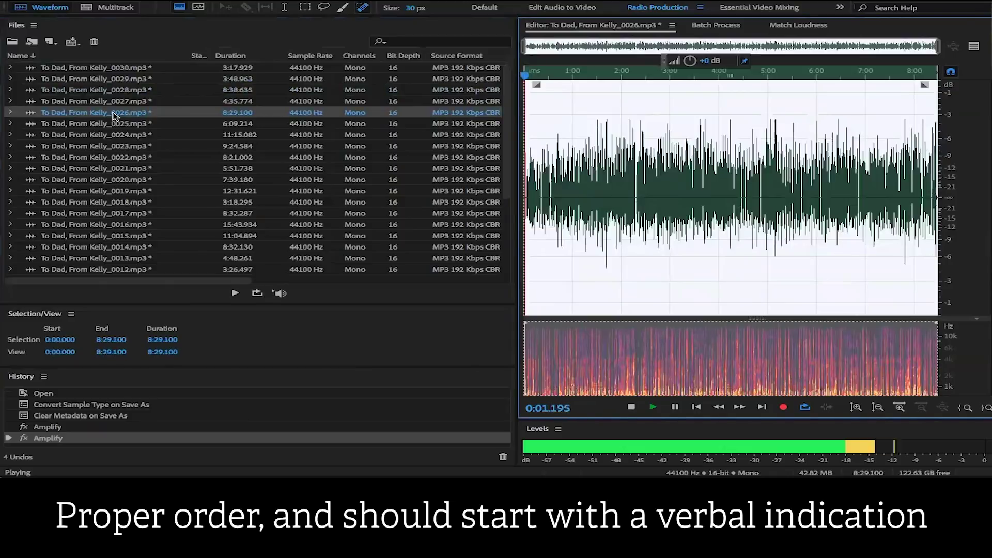
{"action": "key", "text": "space"}
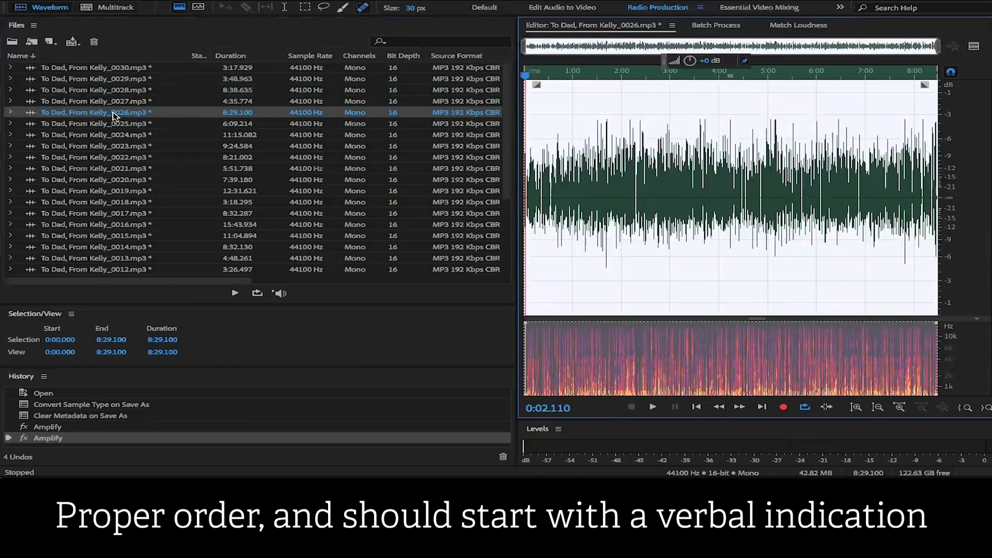
{"action": "double_click", "coordinate": [110, 124]}
{"action": "key", "text": "space"}
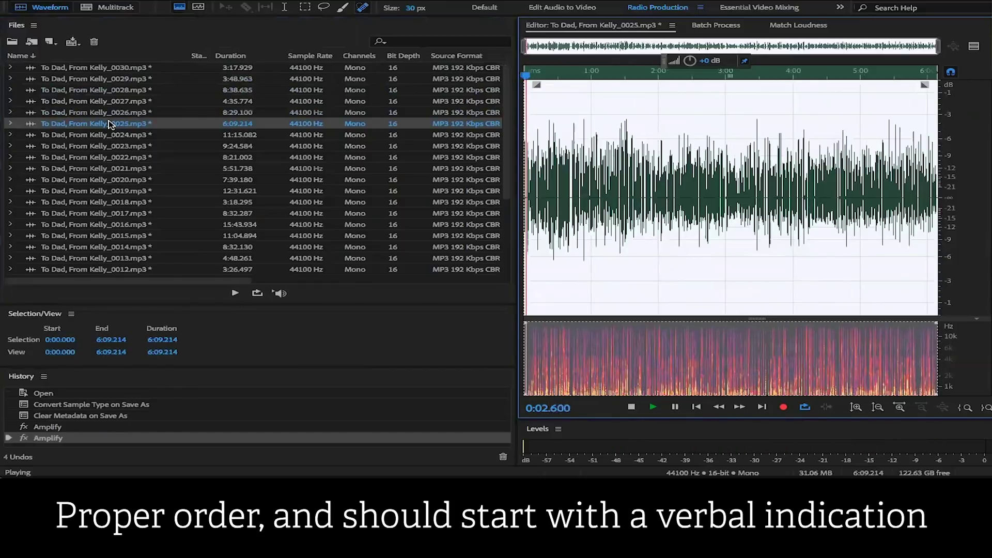
{"action": "double_click", "coordinate": [103, 136]}
{"action": "key", "text": "space"}
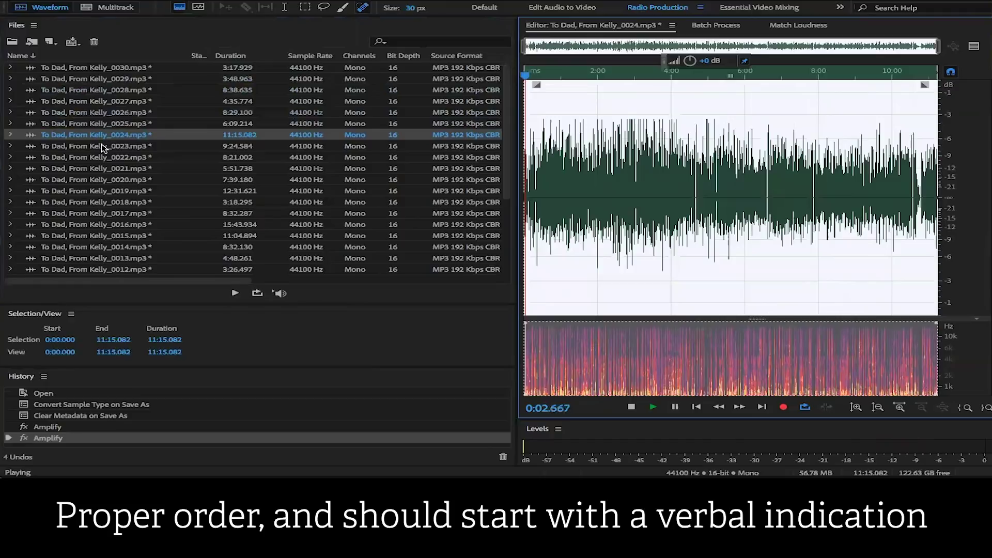
{"action": "double_click", "coordinate": [103, 147]}
{"action": "key", "text": "space"}
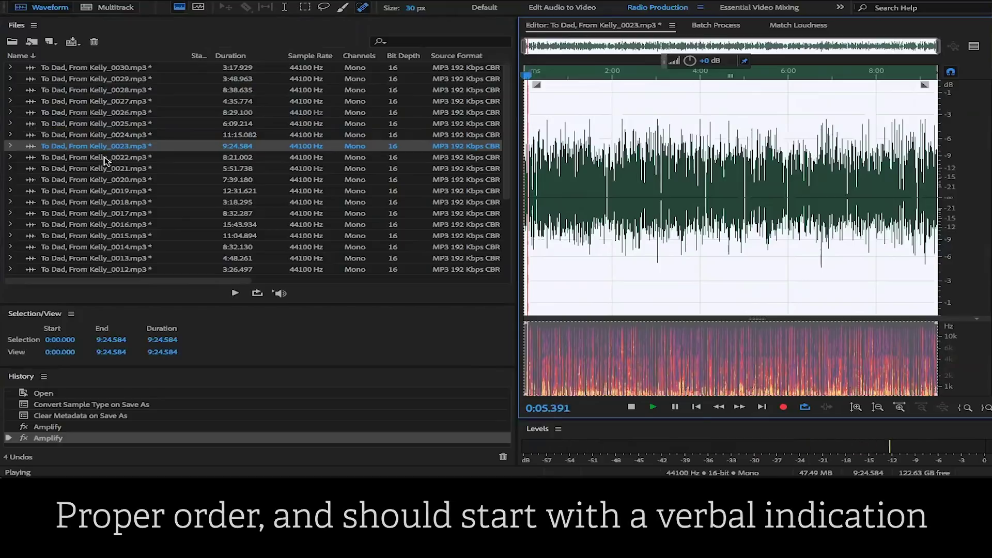
{"action": "double_click", "coordinate": [105, 158]}
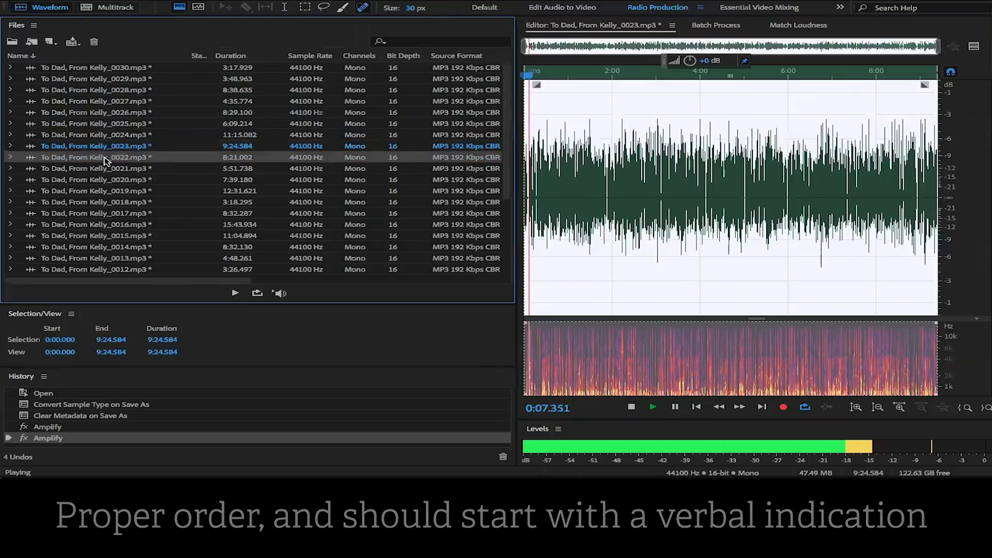
{"action": "key", "text": "space"}
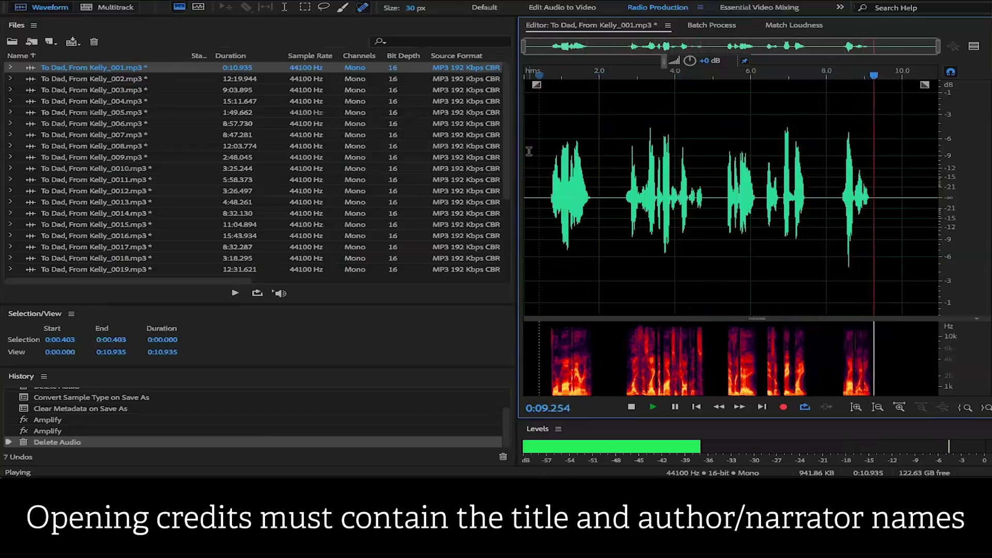
Step: Restore Kelly_001, delete everything after 10 seconds, and play the trimmed opening credits
{"action": "key", "text": "space"}
{"action": "key", "text": "ctrl+z"}
{"action": "key", "text": "ctrl+z"}
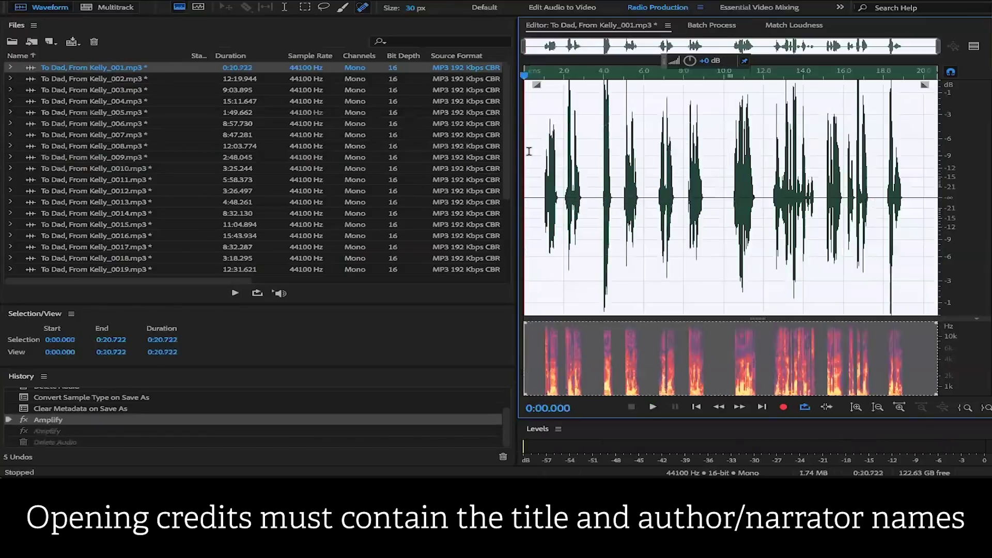
{"action": "left_click_drag", "start_coordinate": [722, 197], "coordinate": [939, 198]}
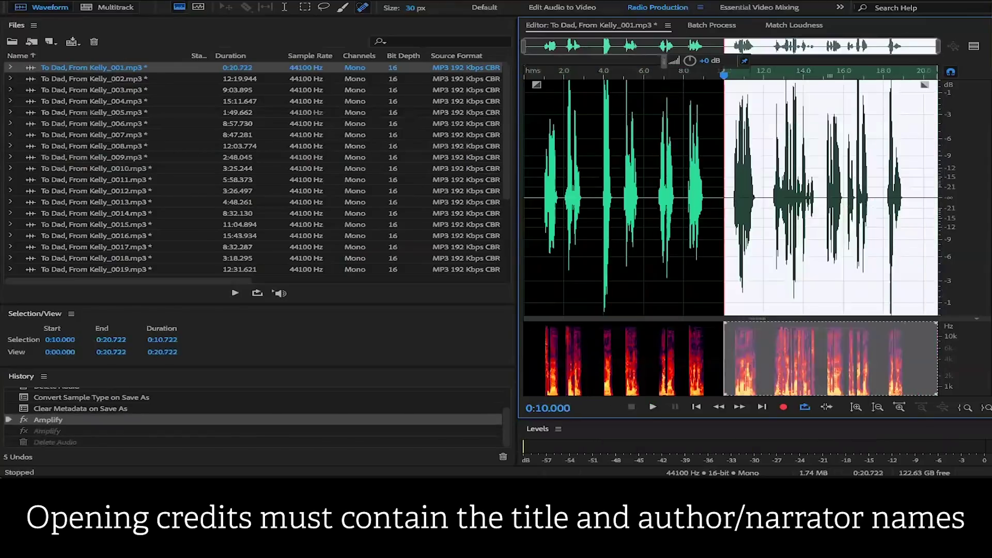
{"action": "key", "text": "Delete"}
{"action": "key", "text": "space"}
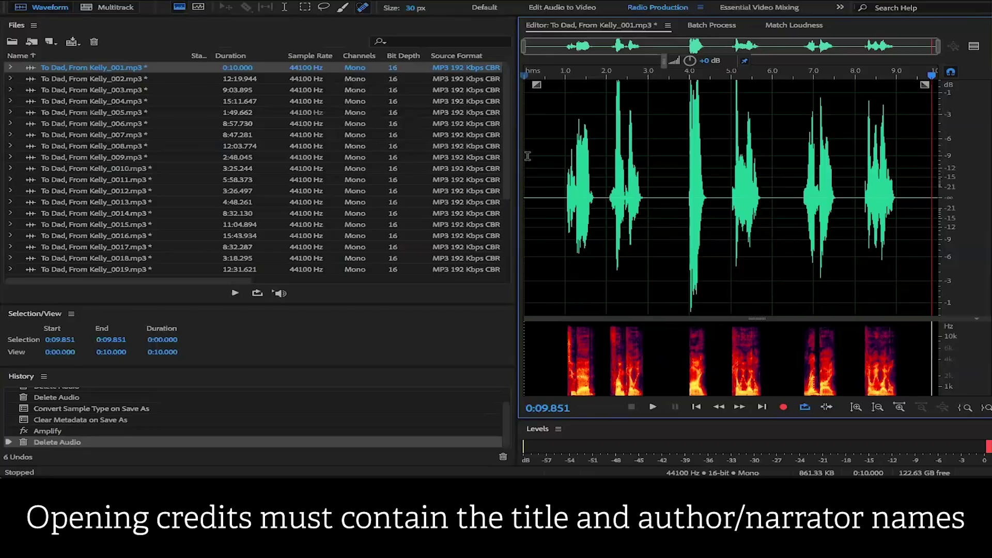
Step: Open chapter 0030 and play it from the very start
{"action": "scroll", "coordinate": [156, 124], "scroll_direction": "down", "scroll_amount": 3}
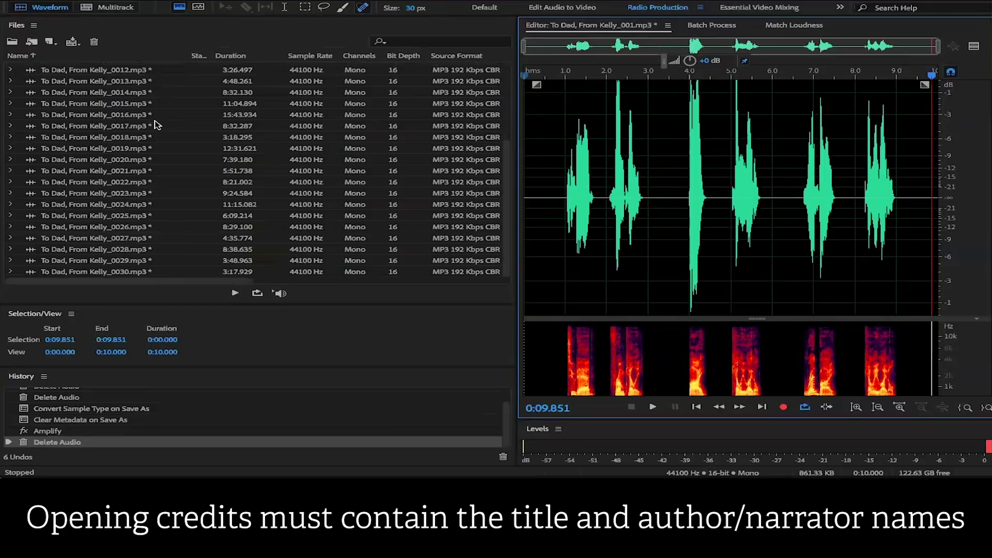
{"action": "scroll", "coordinate": [157, 125], "scroll_direction": "up", "scroll_amount": 3}
{"action": "scroll", "coordinate": [157, 125], "scroll_direction": "down", "scroll_amount": 4}
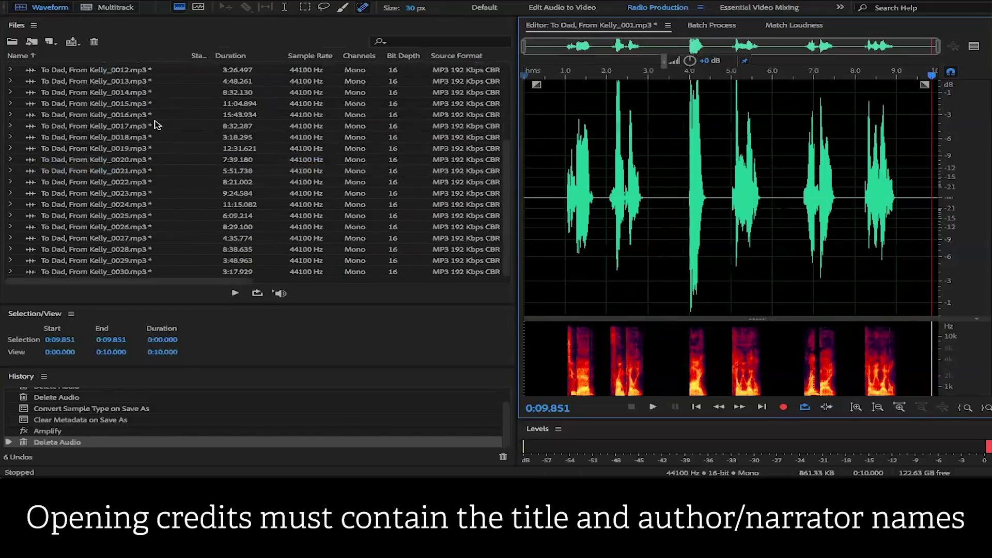
{"action": "double_click", "coordinate": [90, 276]}
{"action": "left_click", "coordinate": [549, 157]}
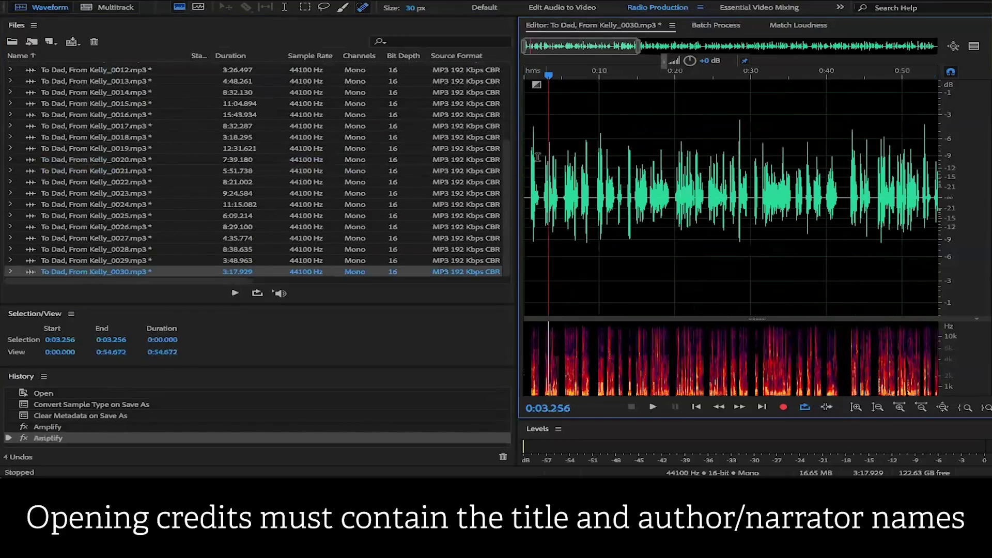
{"action": "left_click", "coordinate": [530, 157]}
{"action": "key", "text": "space"}
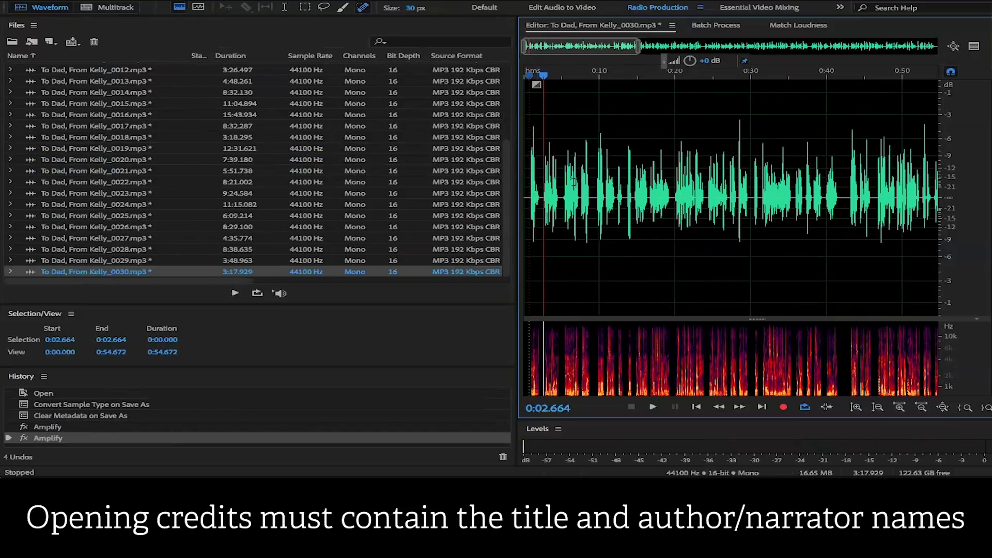
Step: Replay chapter 0030's later passages from about 2:52, 2:36 and 2:26, then open chapter 0029
{"action": "scroll", "coordinate": [607, 223], "scroll_direction": "right", "scroll_amount": 15}
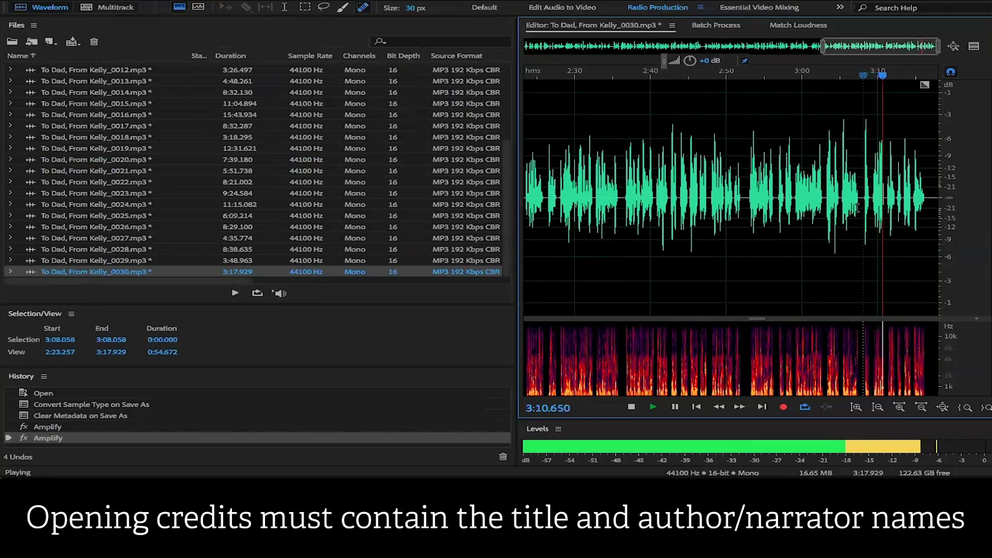
{"action": "left_click", "coordinate": [744, 189]}
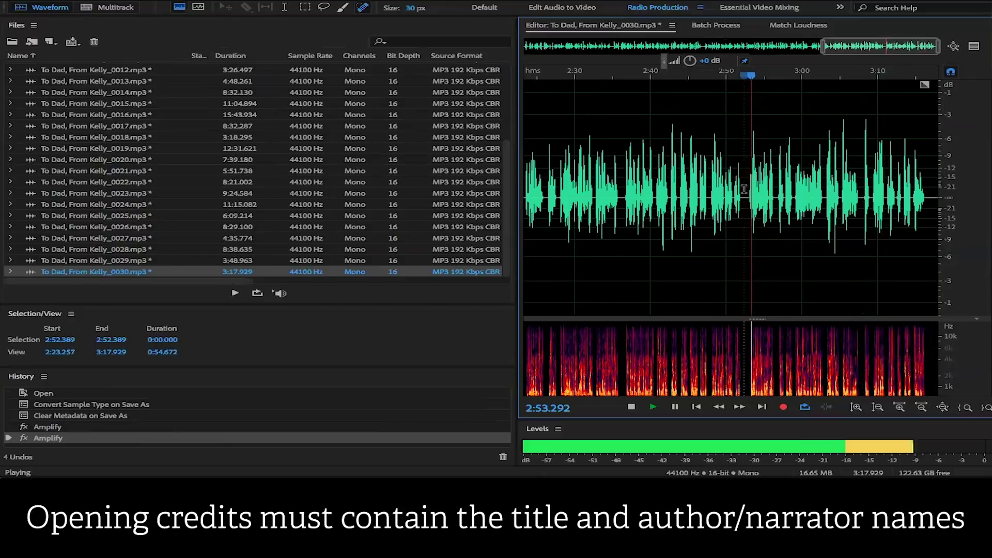
{"action": "left_click", "coordinate": [623, 189]}
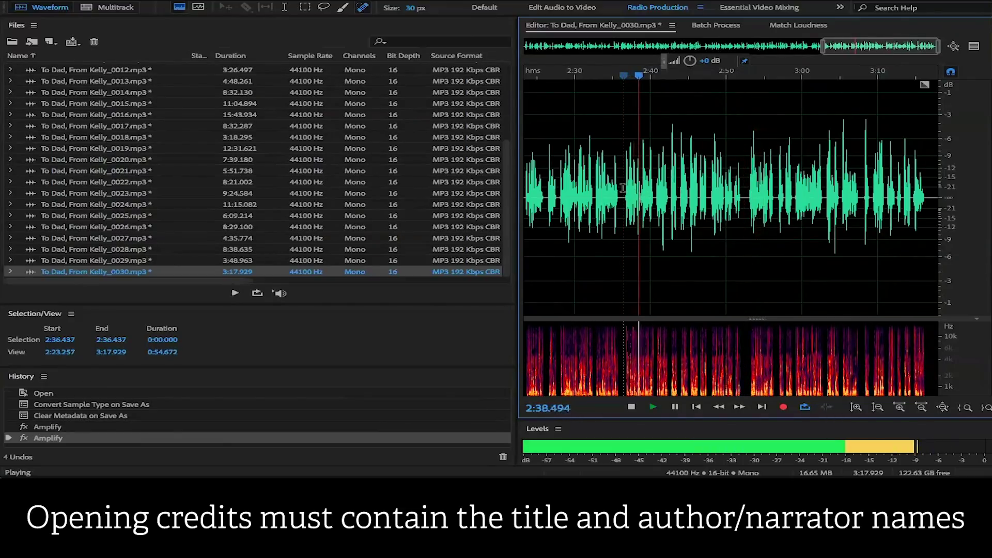
{"action": "key", "text": "space"}
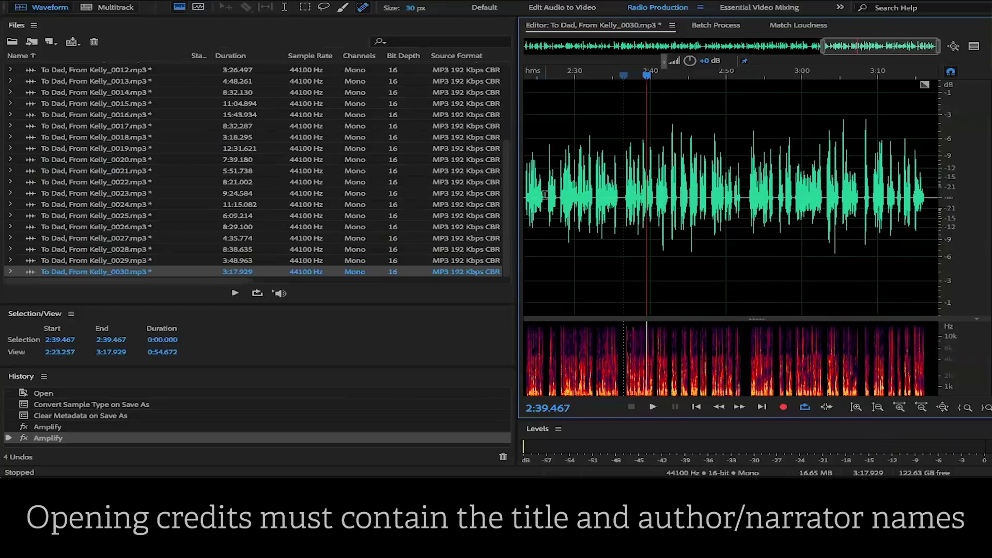
{"action": "left_click", "coordinate": [545, 195]}
{"action": "key", "text": "space"}
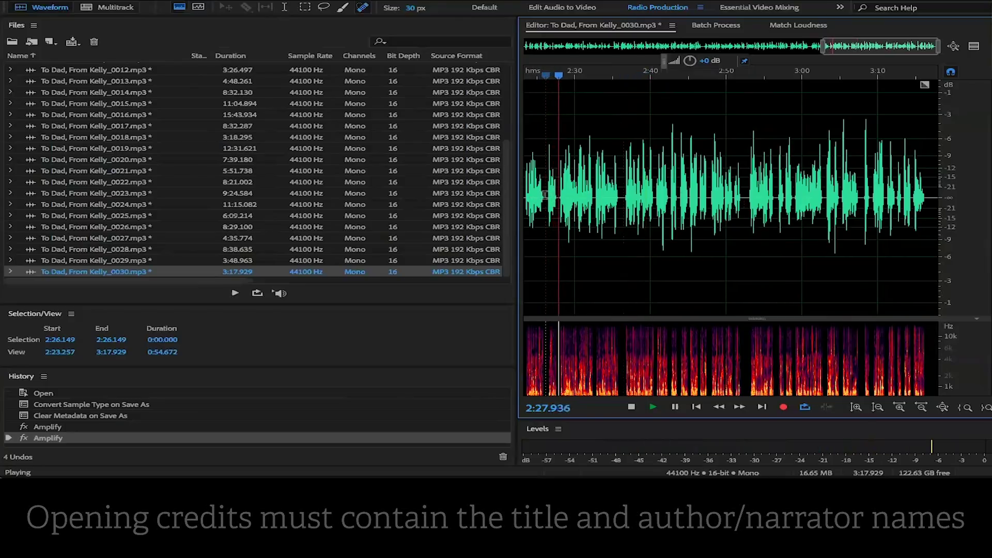
{"action": "double_click", "coordinate": [111, 260]}
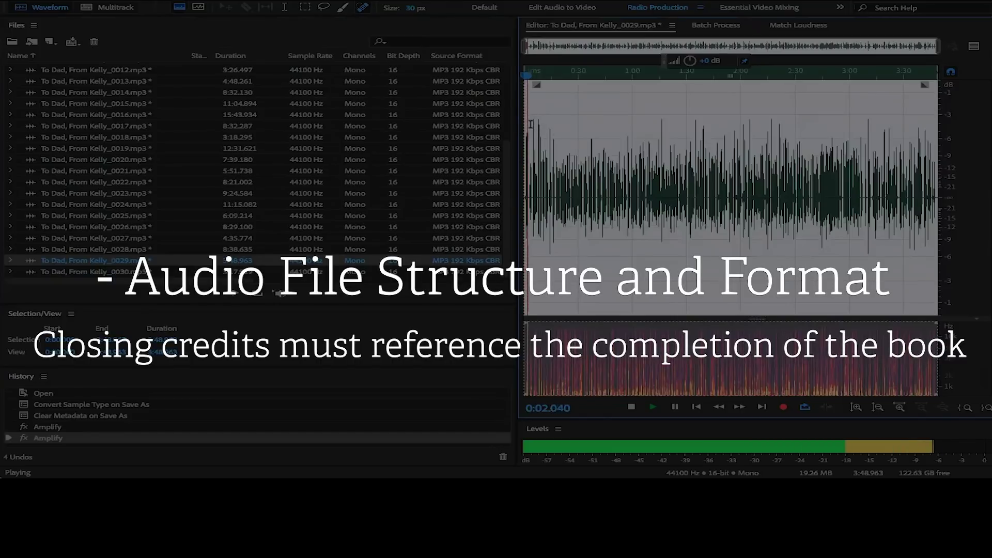
Step: Select chapter 0029's tail, then narrow it to the last 13 seconds from 3:35.571
{"action": "left_click_drag", "start_coordinate": [530, 124], "coordinate": [838, 124]}
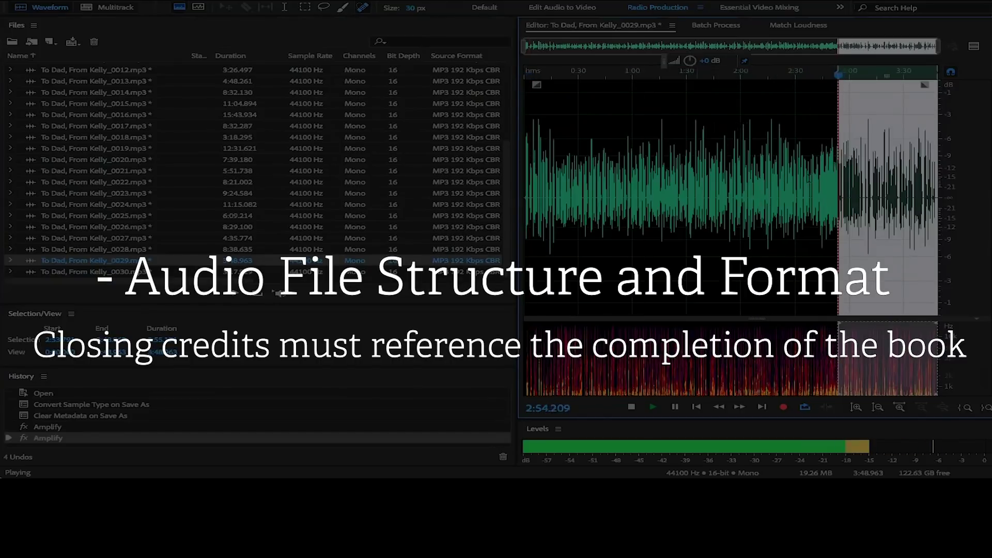
{"action": "scroll", "coordinate": [782, 149], "scroll_direction": "up", "scroll_amount": 2}
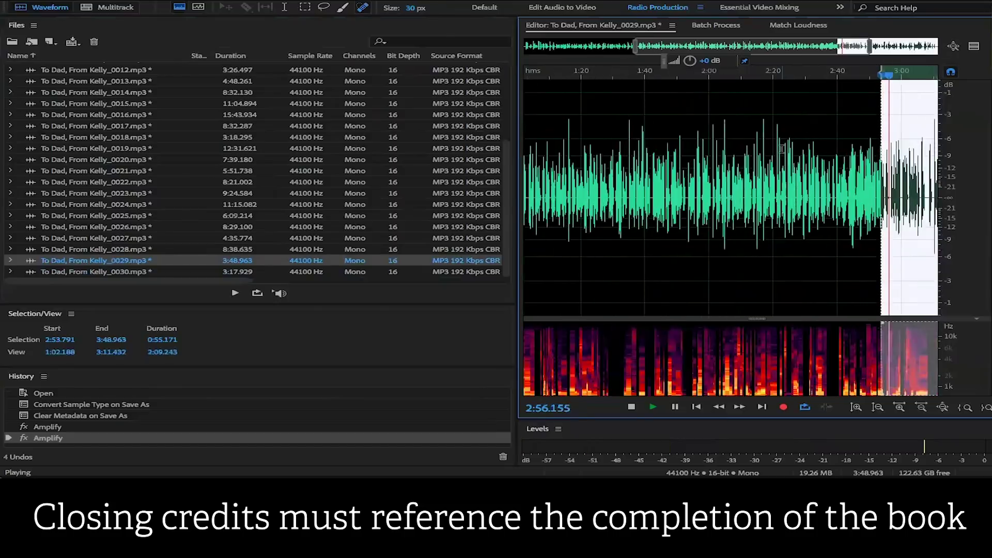
{"action": "scroll", "coordinate": [782, 148], "scroll_direction": "up", "scroll_amount": 1}
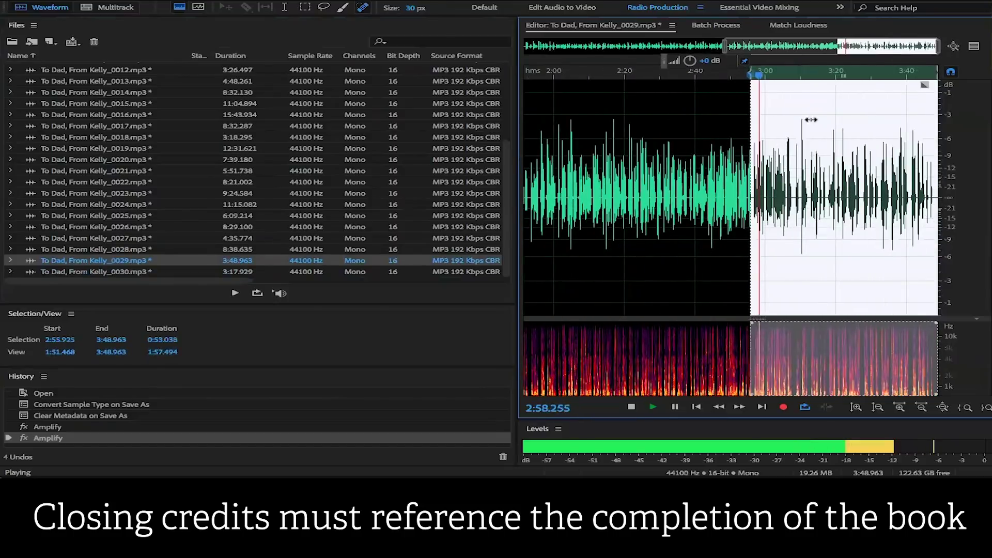
{"action": "left_click_drag", "start_coordinate": [811, 120], "coordinate": [889, 133]}
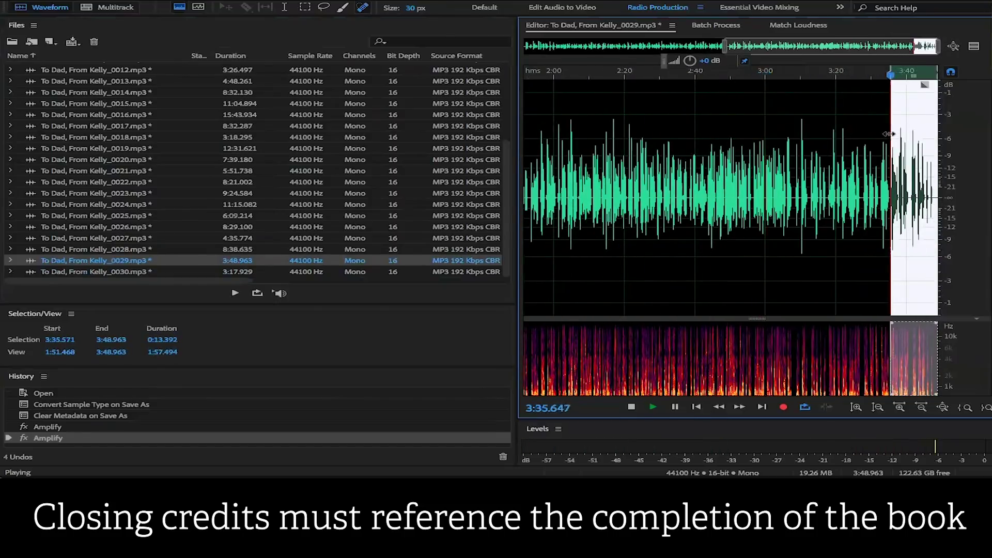
{"action": "scroll", "coordinate": [844, 187], "scroll_direction": "up", "scroll_amount": 1}
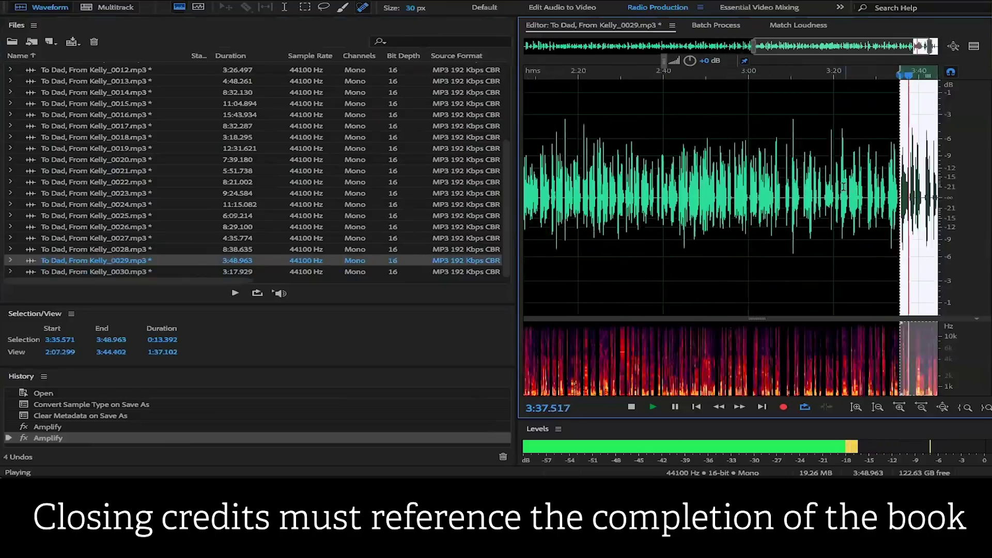
{"action": "scroll", "coordinate": [843, 187], "scroll_direction": "up", "scroll_amount": 2}
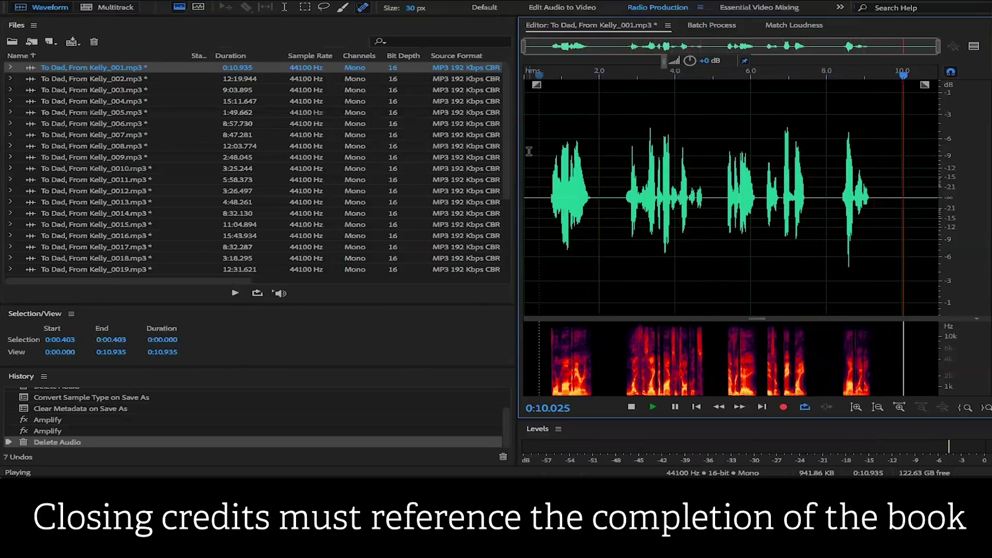
Step: Undo the previous trim, then delete everything after 0:10.000 in Kelly_001
{"action": "key", "text": "ctrl+z"}
{"action": "key", "text": "ctrl+z"}
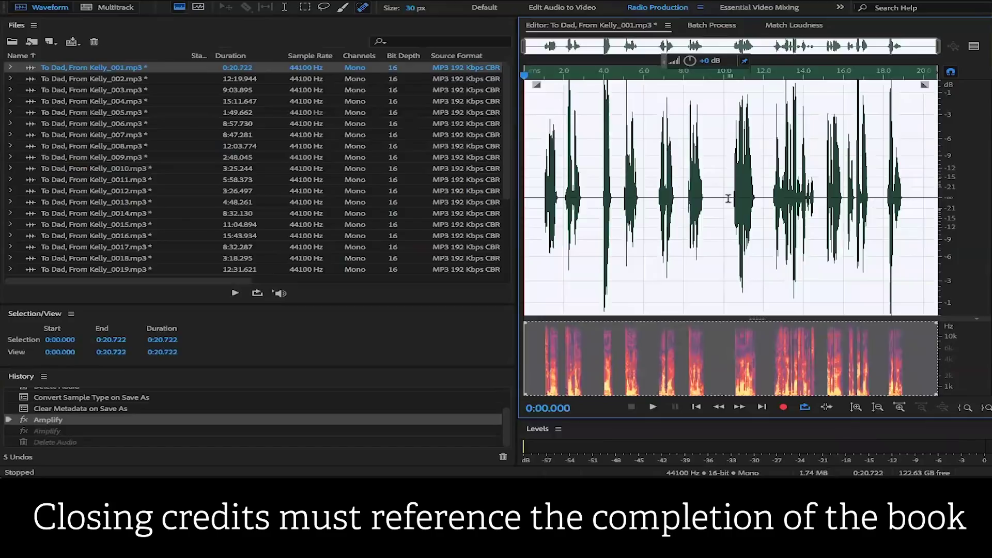
{"action": "left_click_drag", "start_coordinate": [724, 198], "coordinate": [938, 201]}
{"action": "key", "text": "Delete"}
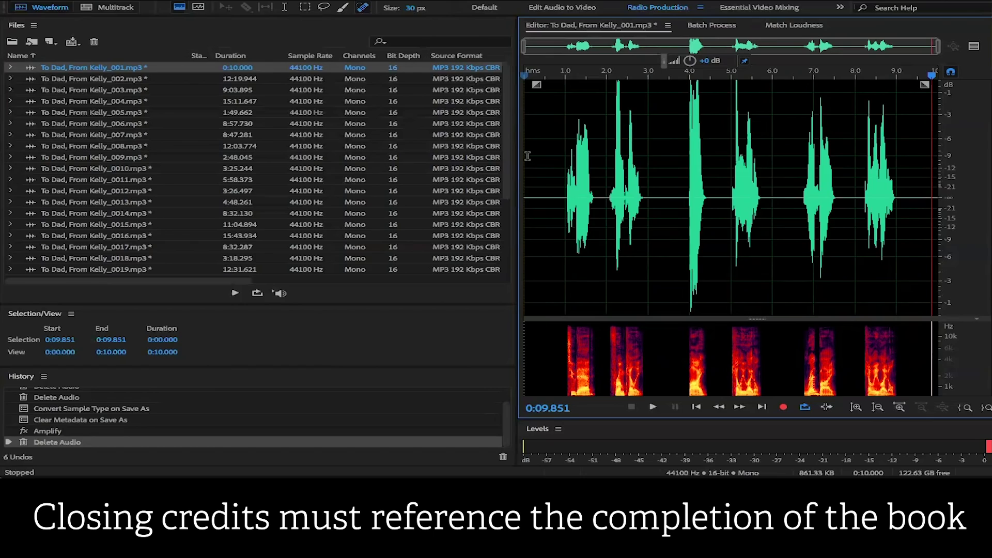
Step: Scroll the upload page down to Back Matter and the Closing Credits track 13
{"action": "scroll", "coordinate": [7, 273], "scroll_direction": "down", "scroll_amount": 10}
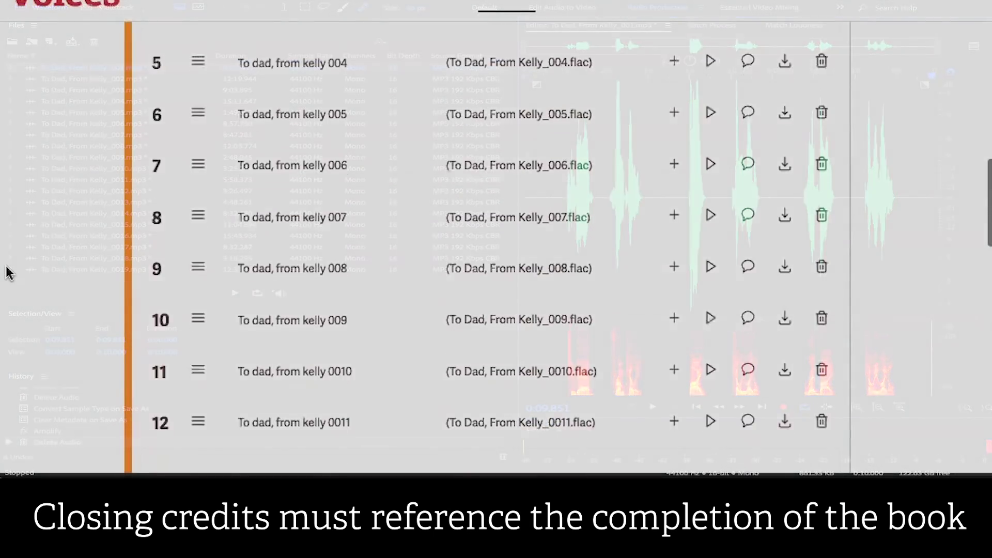
{"action": "scroll", "coordinate": [8, 273], "scroll_direction": "down", "scroll_amount": 8}
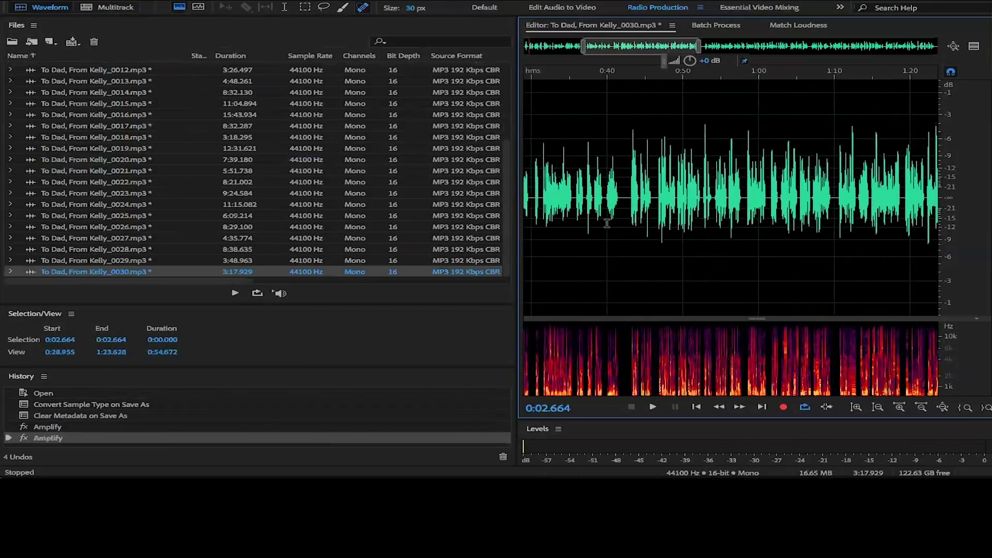
Step: Play chapter _0030 briefly from 3:08 and stop
{"action": "scroll", "coordinate": [606, 224], "scroll_direction": "down", "scroll_amount": 15}
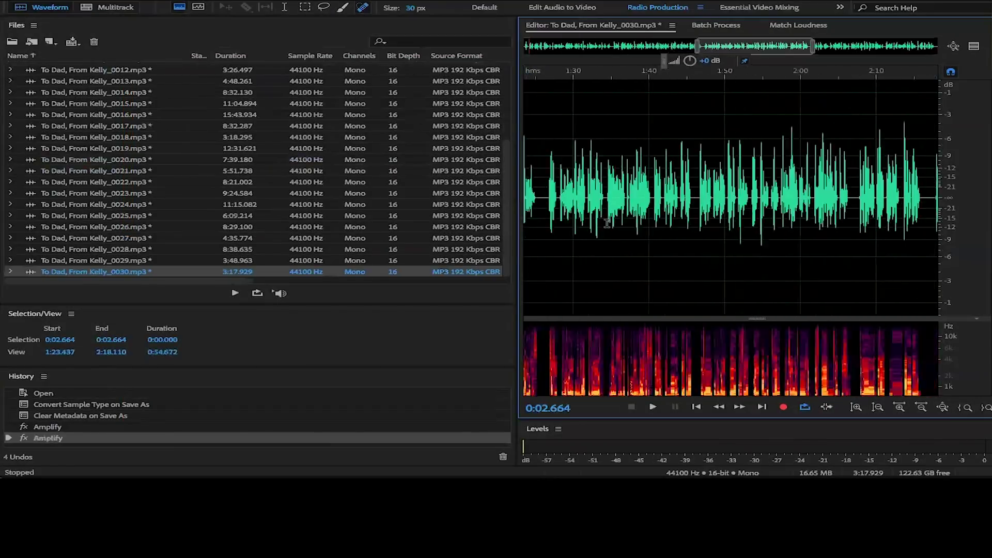
{"action": "left_click", "coordinate": [862, 179]}
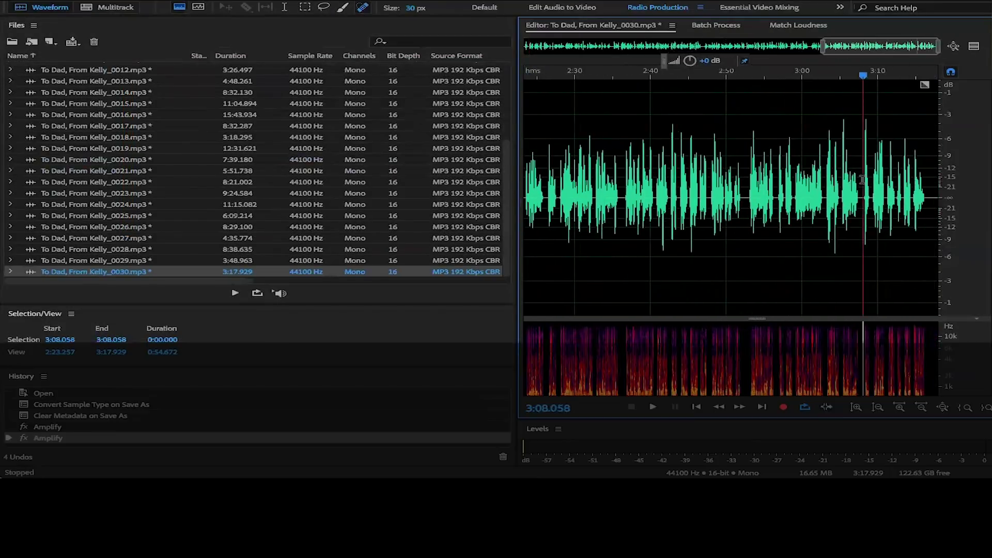
{"action": "key", "text": "space"}
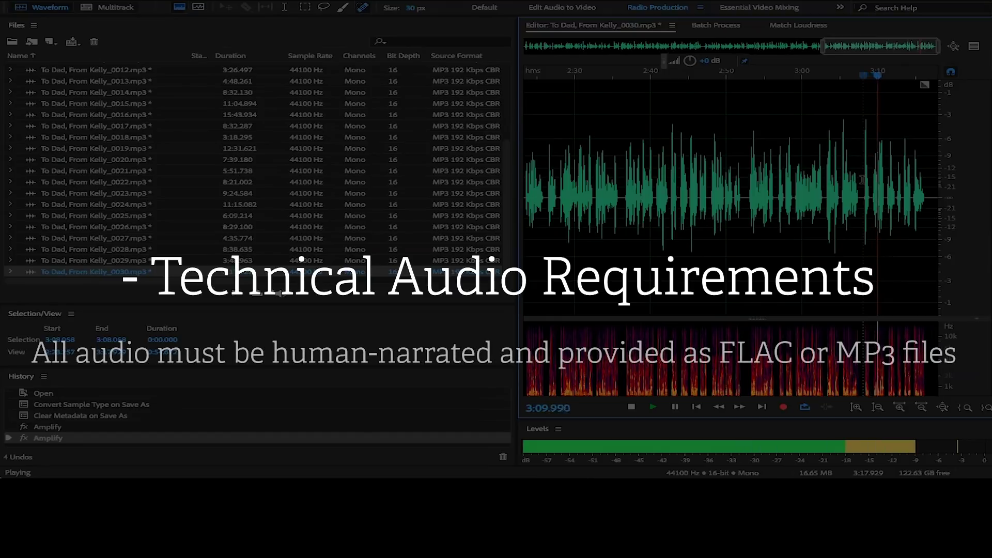
{"action": "key", "text": "space"}
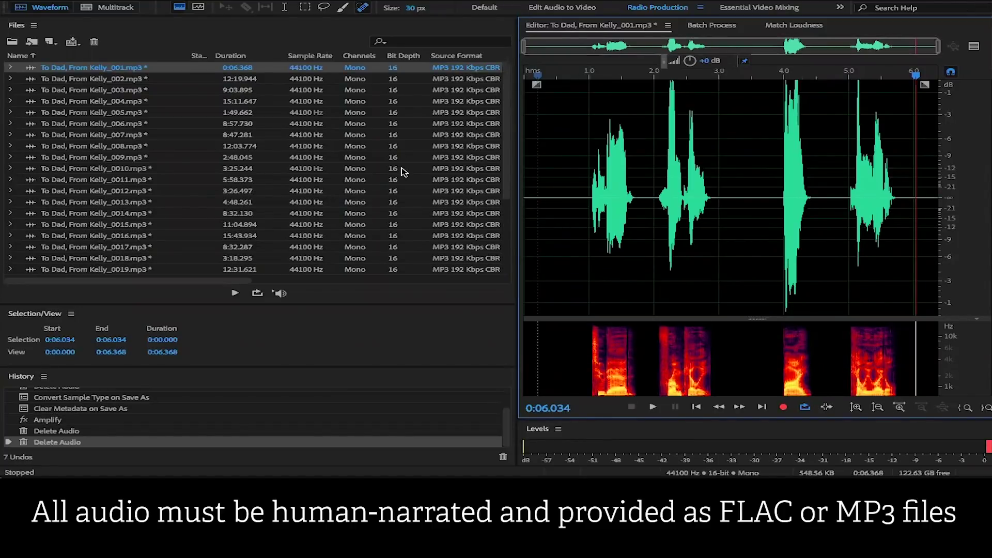
Step: Scroll the Files panel columns to confirm every file is 44100 Hz mono 192 Kbps MP3
{"action": "scroll", "coordinate": [404, 172], "scroll_direction": "down", "scroll_amount": 4}
{"action": "scroll", "coordinate": [404, 172], "scroll_direction": "up", "scroll_amount": 4}
{"action": "scroll", "coordinate": [310, 113], "scroll_direction": "right", "scroll_amount": 3}
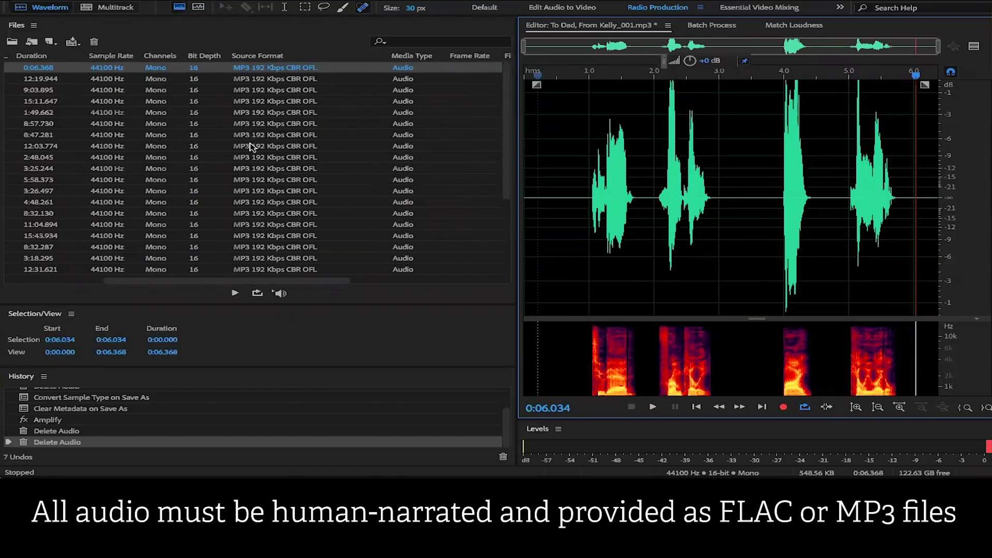
{"action": "scroll", "coordinate": [250, 188], "scroll_direction": "down", "scroll_amount": 4}
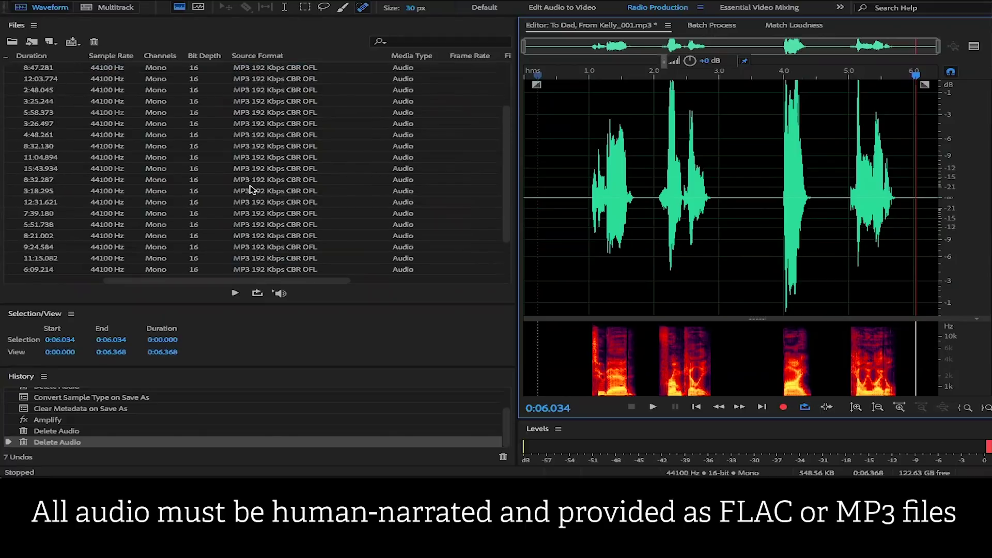
{"action": "scroll", "coordinate": [250, 187], "scroll_direction": "up", "scroll_amount": 4}
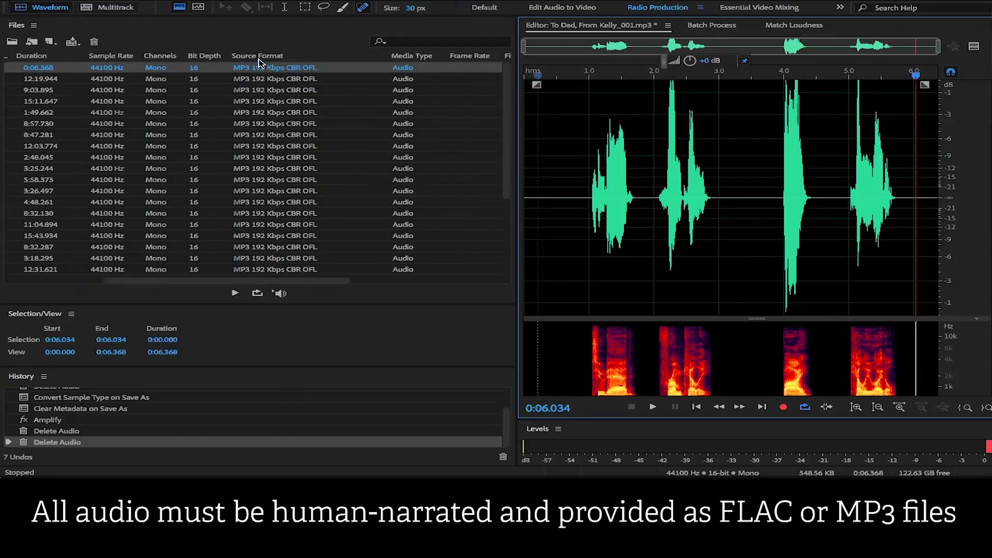
{"action": "scroll", "coordinate": [308, 112], "scroll_direction": "left", "scroll_amount": 5}
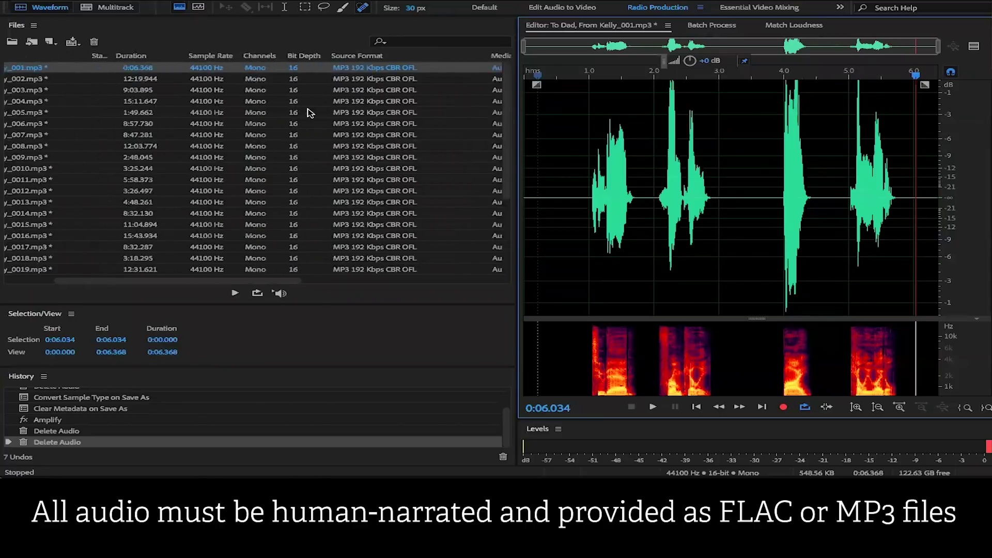
{"action": "scroll", "coordinate": [403, 171], "scroll_direction": "down", "scroll_amount": 2}
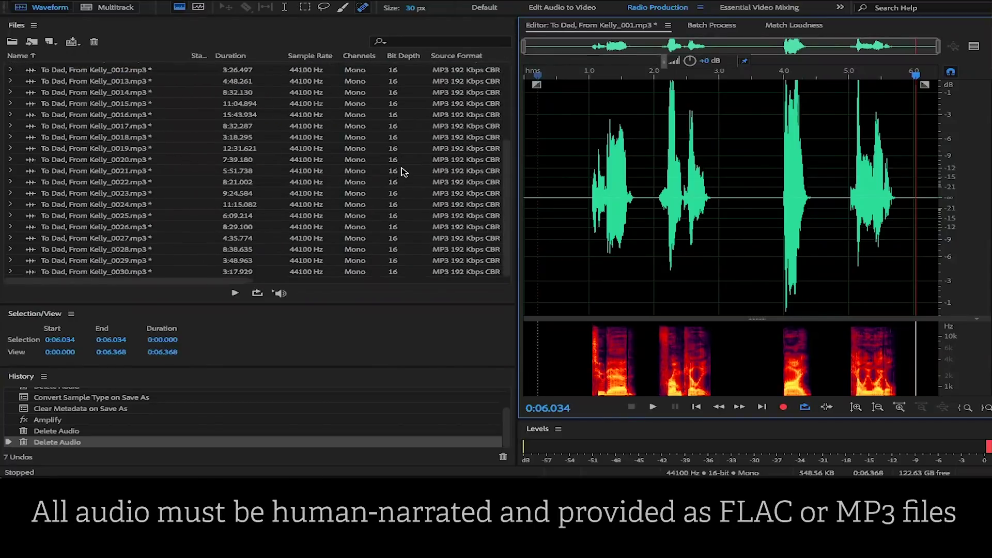
{"action": "scroll", "coordinate": [403, 172], "scroll_direction": "up", "scroll_amount": 2}
{"action": "scroll", "coordinate": [403, 172], "scroll_direction": "right", "scroll_amount": 5}
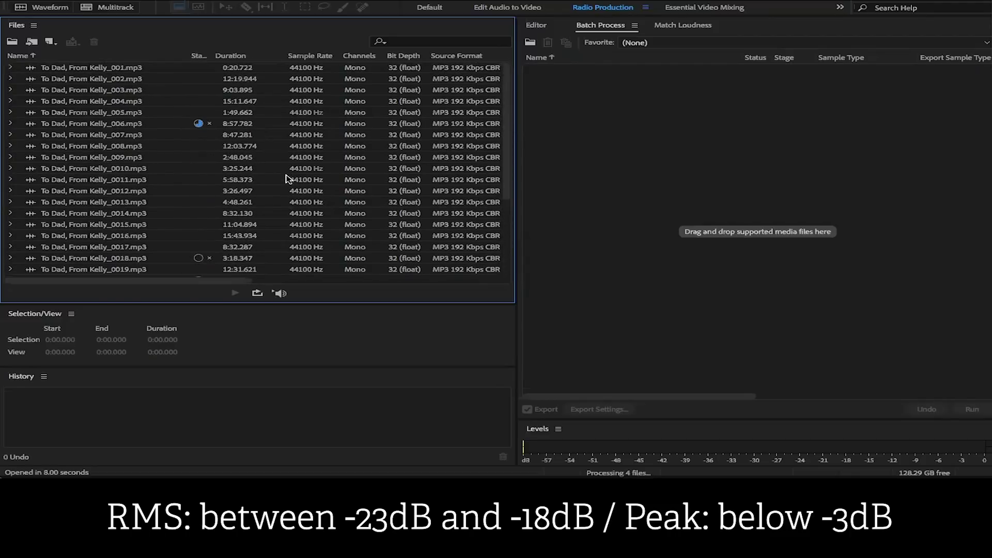
Step: Select chapter _0020 in the file list and bring up the loudness matching panel
{"action": "scroll", "coordinate": [283, 172], "scroll_direction": "down", "scroll_amount": 4}
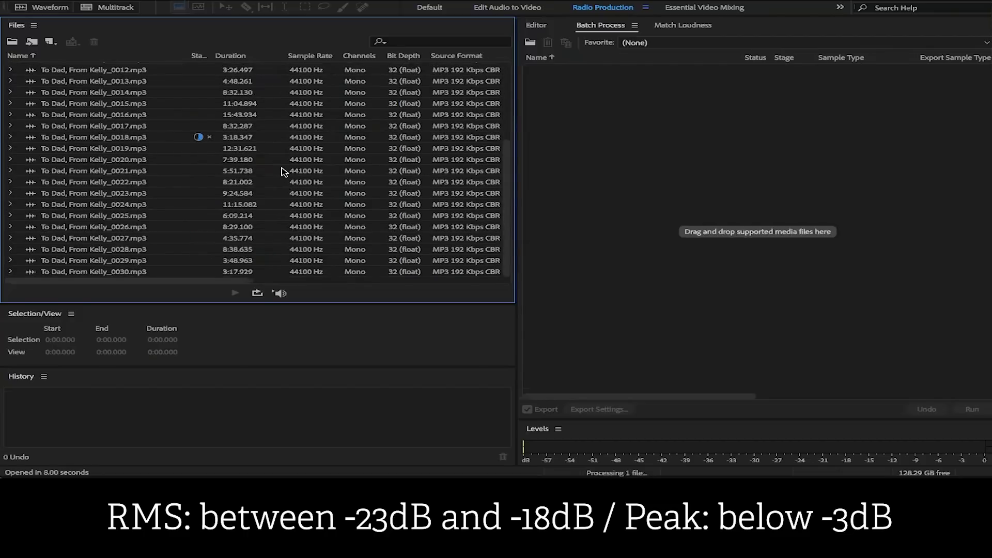
{"action": "left_click", "coordinate": [286, 160]}
{"action": "scroll", "coordinate": [286, 164], "scroll_direction": "up", "scroll_amount": 4}
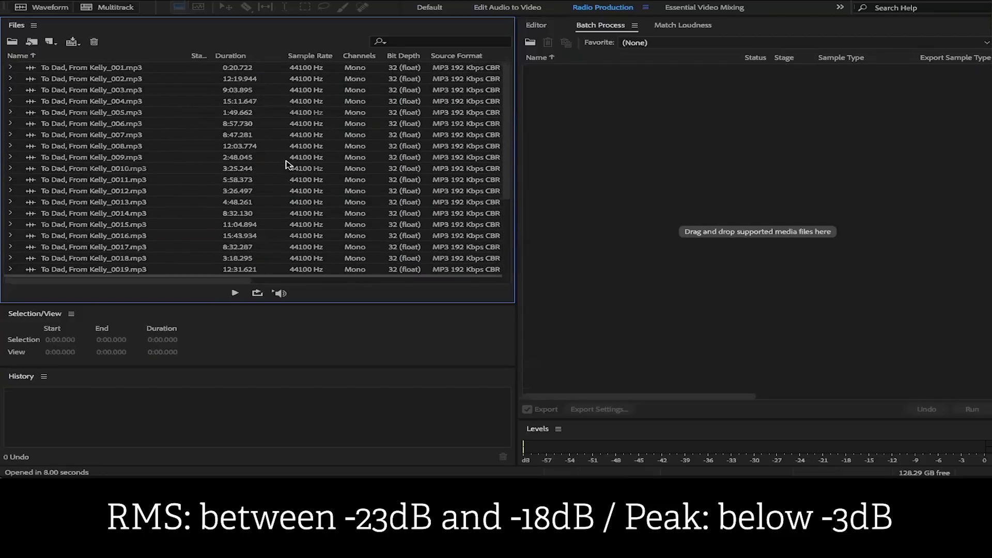
{"action": "right_click", "coordinate": [692, 27]}
Step: Select all thirty chapter files and add them to the Match Loudness list
{"action": "key", "text": "Escape"}
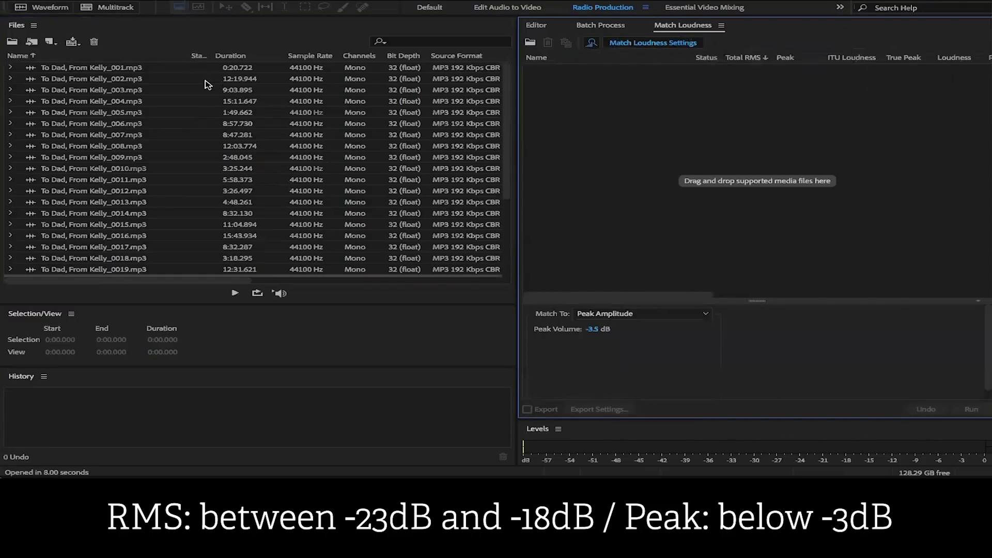
{"action": "left_click", "coordinate": [155, 99]}
{"action": "key", "text": "ctrl+a"}
{"action": "left_click_drag", "start_coordinate": [128, 112], "coordinate": [624, 113]}
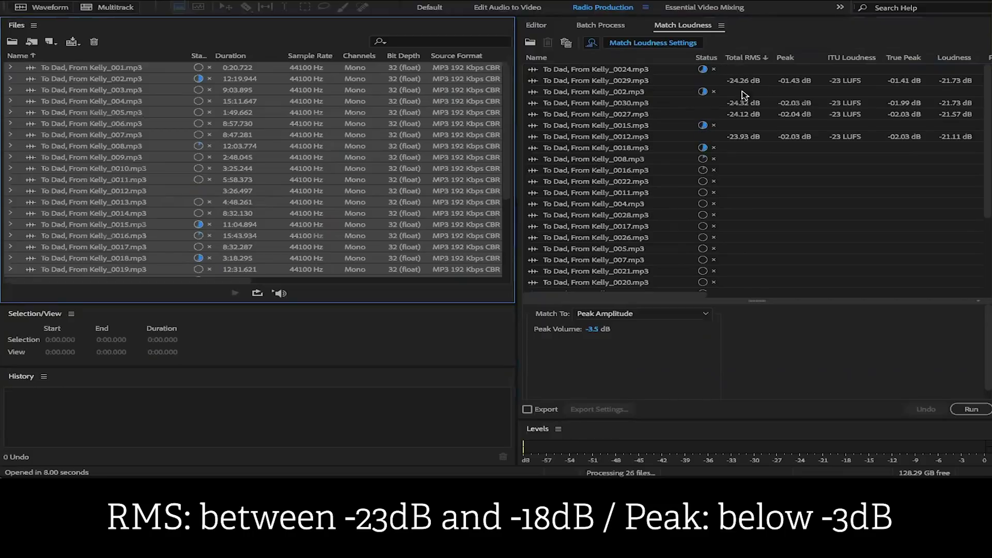
Step: Review the RMS, peak and ITU loudness results and sort them by Total RMS
{"action": "scroll", "coordinate": [748, 139], "scroll_direction": "down", "scroll_amount": 3}
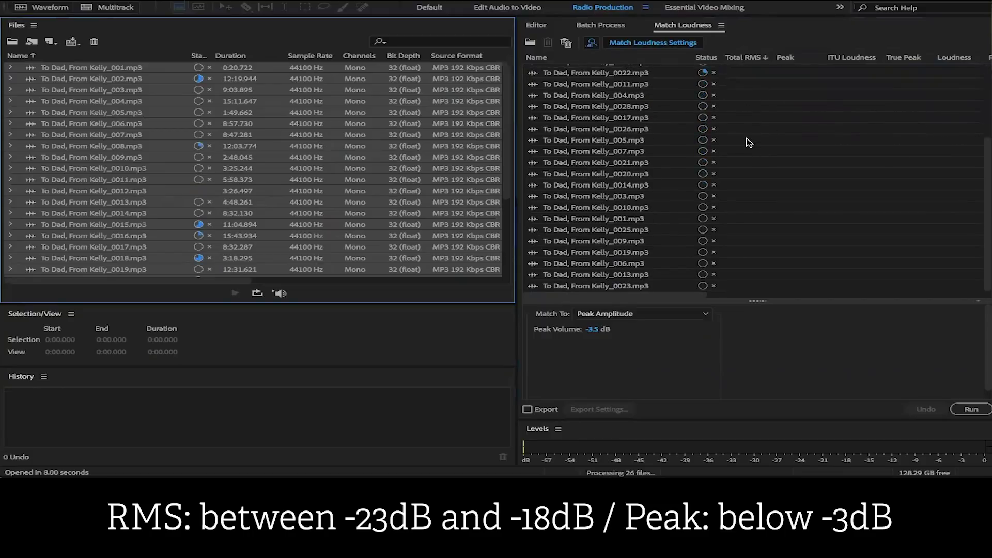
{"action": "scroll", "coordinate": [746, 140], "scroll_direction": "up", "scroll_amount": 3}
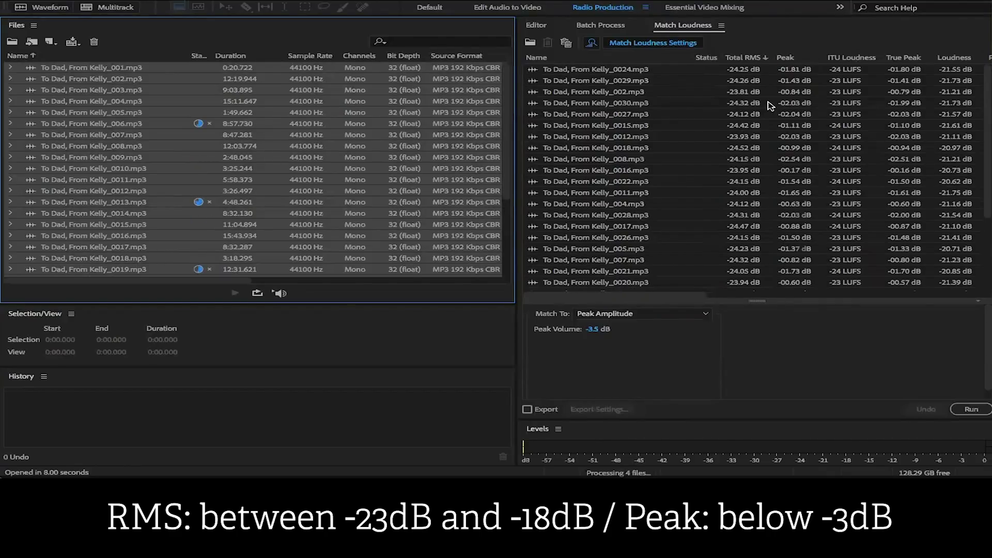
{"action": "scroll", "coordinate": [769, 105], "scroll_direction": "down", "scroll_amount": 4}
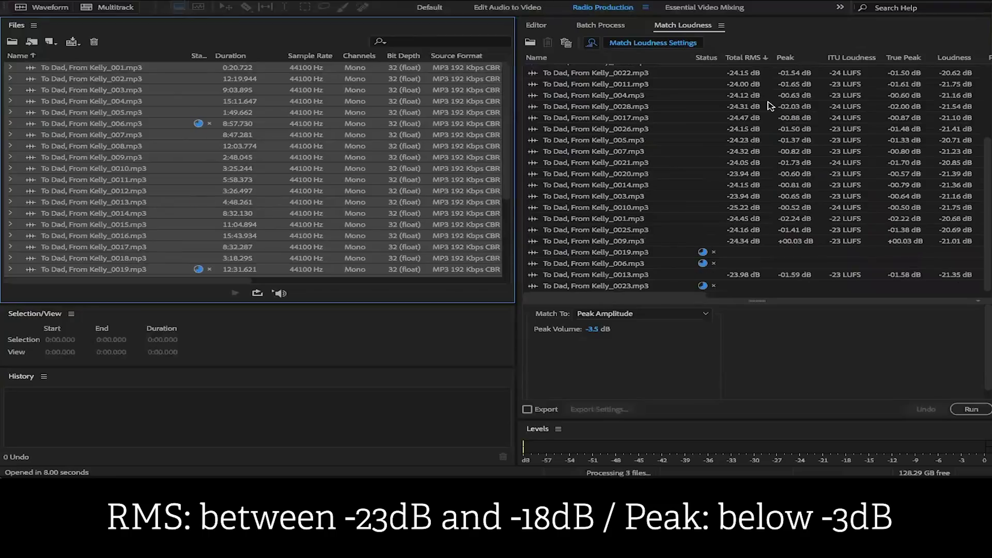
{"action": "scroll", "coordinate": [770, 106], "scroll_direction": "up", "scroll_amount": 4}
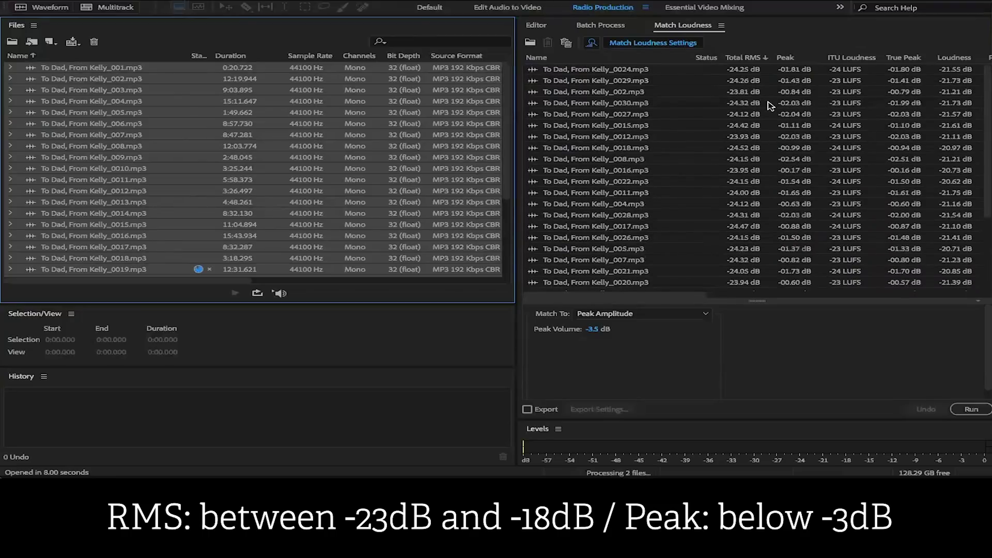
{"action": "scroll", "coordinate": [770, 106], "scroll_direction": "down", "scroll_amount": 4}
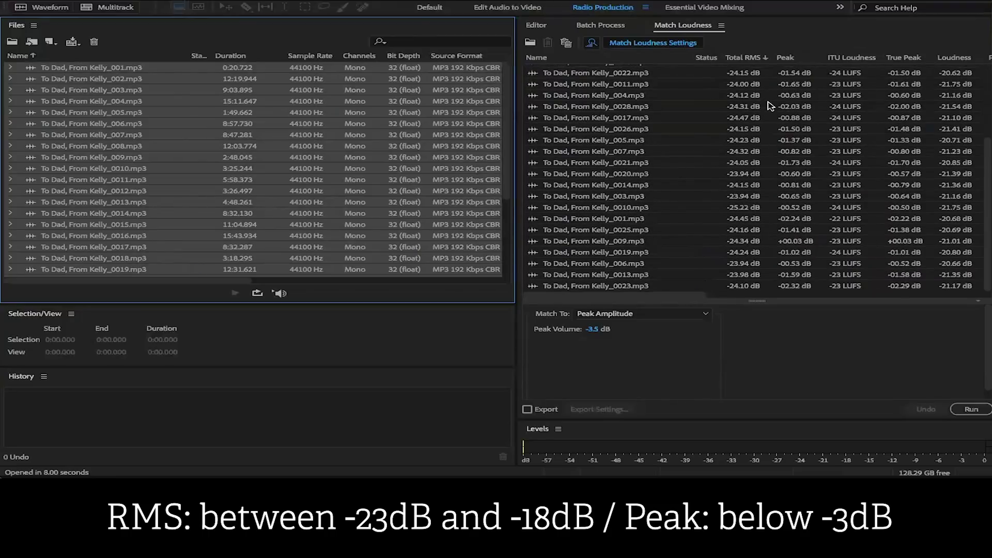
{"action": "scroll", "coordinate": [769, 106], "scroll_direction": "up", "scroll_amount": 4}
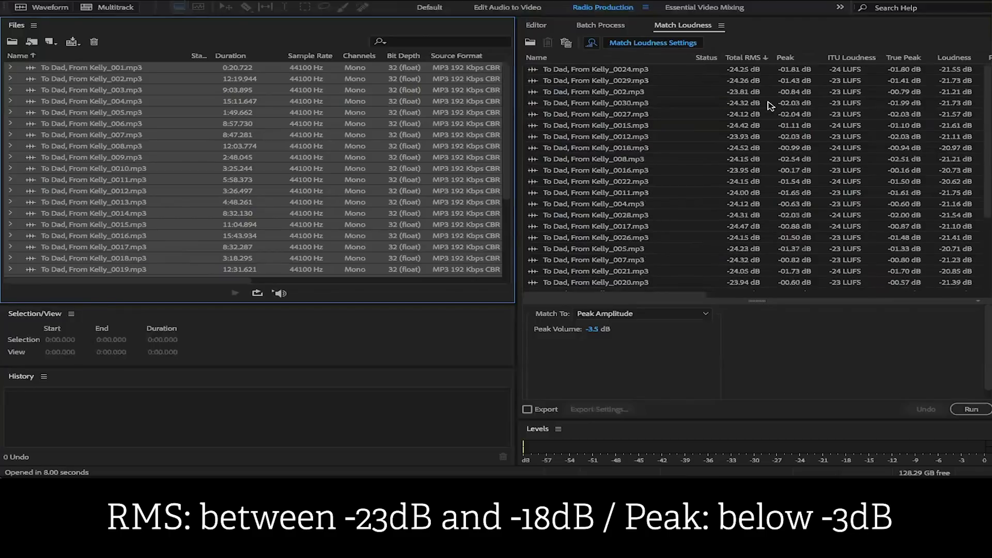
{"action": "left_click", "coordinate": [745, 58]}
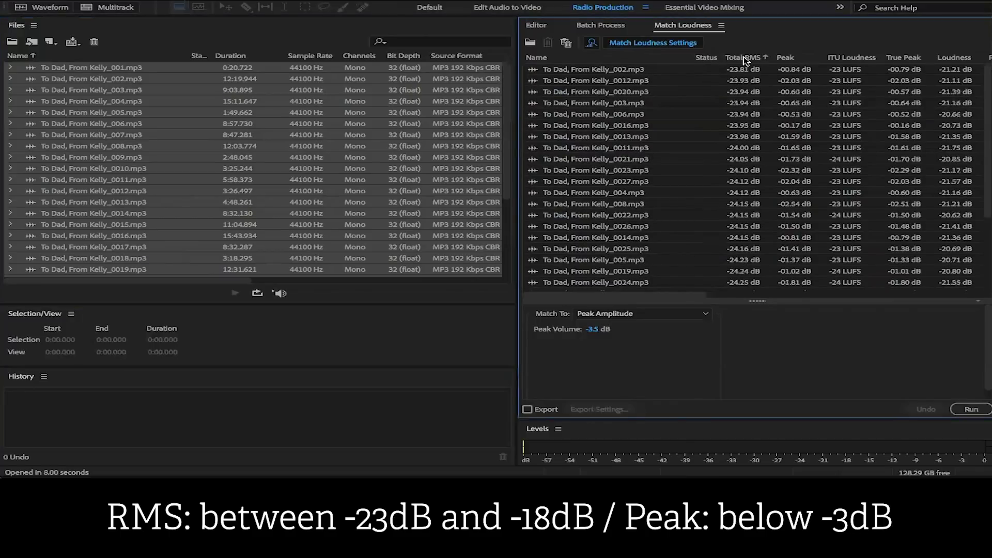
Step: Sort by Peak, then match to ITU-R BS.1770-3 at -20.5 LUFS with a -3.5 dBTP true peak
{"action": "left_click", "coordinate": [788, 58]}
{"action": "left_click", "coordinate": [789, 58]}
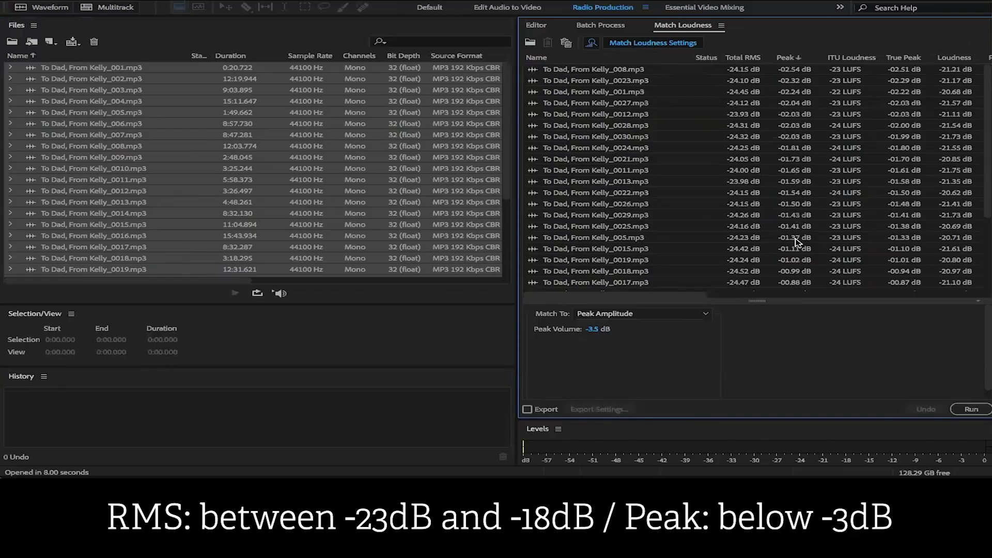
{"action": "left_click", "coordinate": [690, 313]}
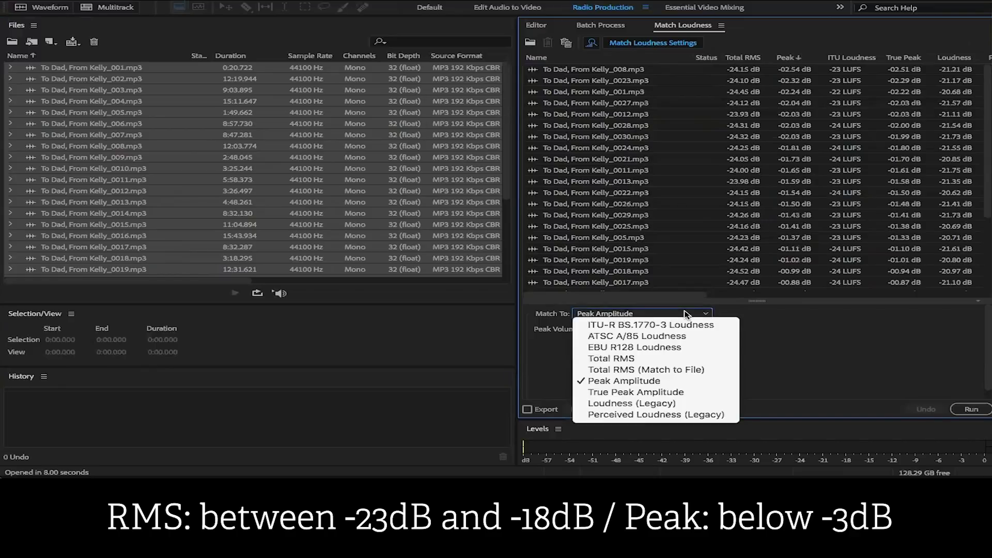
{"action": "left_click", "coordinate": [650, 325]}
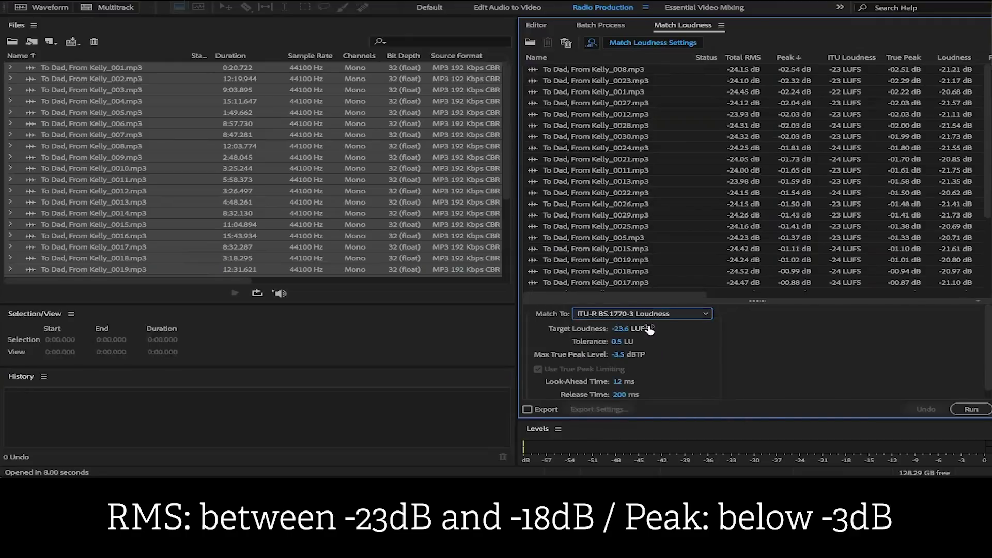
{"action": "left_click", "coordinate": [620, 328]}
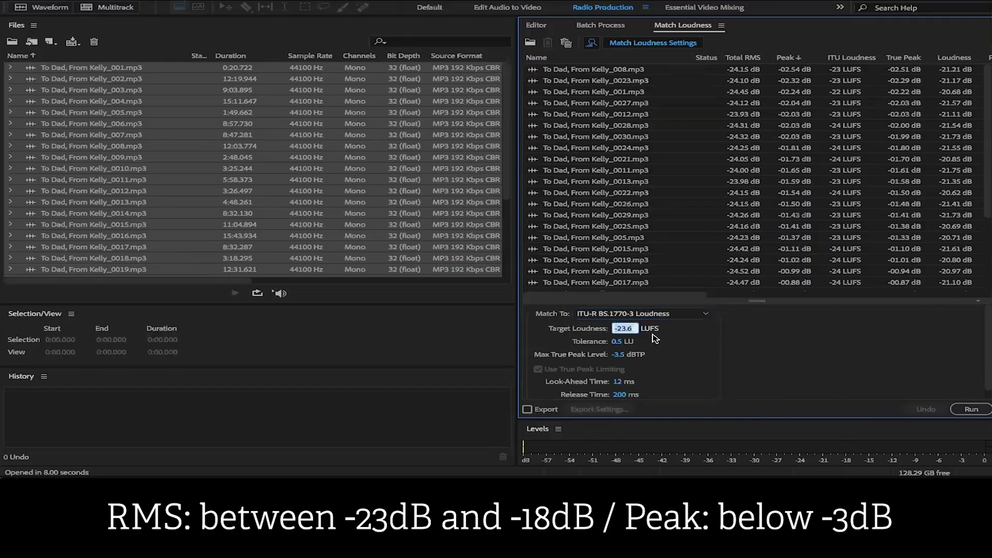
{"action": "type", "text": "-20.5"}
{"action": "key", "text": "Return"}
{"action": "left_click", "coordinate": [622, 355]}
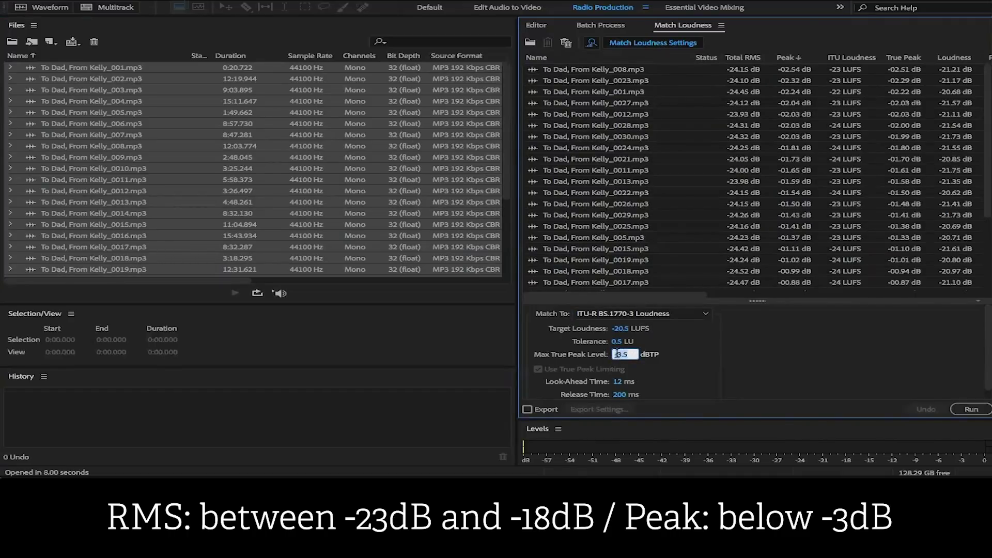
{"action": "left_click", "coordinate": [721, 353]}
{"action": "scroll", "coordinate": [827, 187], "scroll_direction": "down", "scroll_amount": 3}
{"action": "scroll", "coordinate": [827, 187], "scroll_direction": "up", "scroll_amount": 3}
Step: Run the ITU-R loudness match on all thirty chapter files and review the results
{"action": "left_click", "coordinate": [967, 410]}
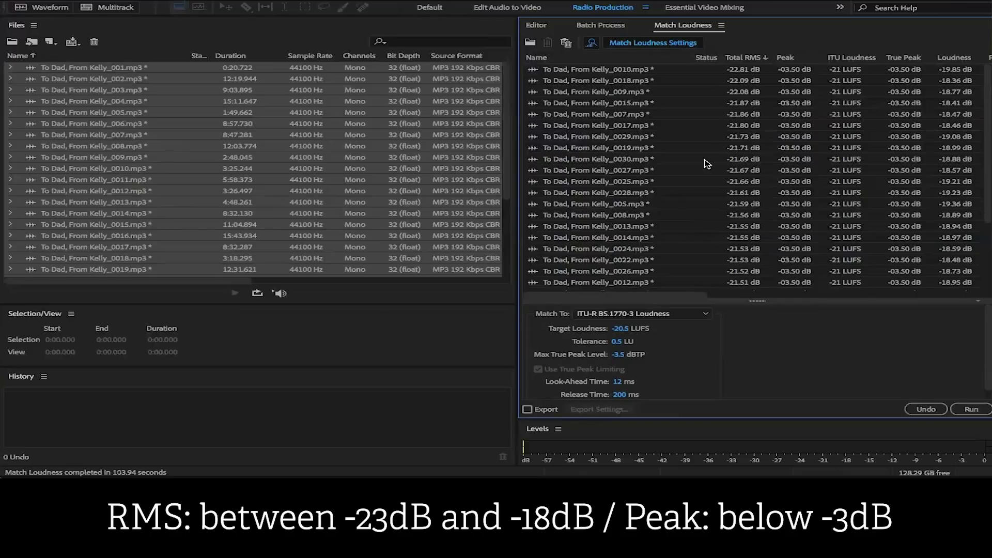
{"action": "scroll", "coordinate": [744, 74], "scroll_direction": "down", "scroll_amount": 1}
{"action": "scroll", "coordinate": [743, 75], "scroll_direction": "down", "scroll_amount": 1}
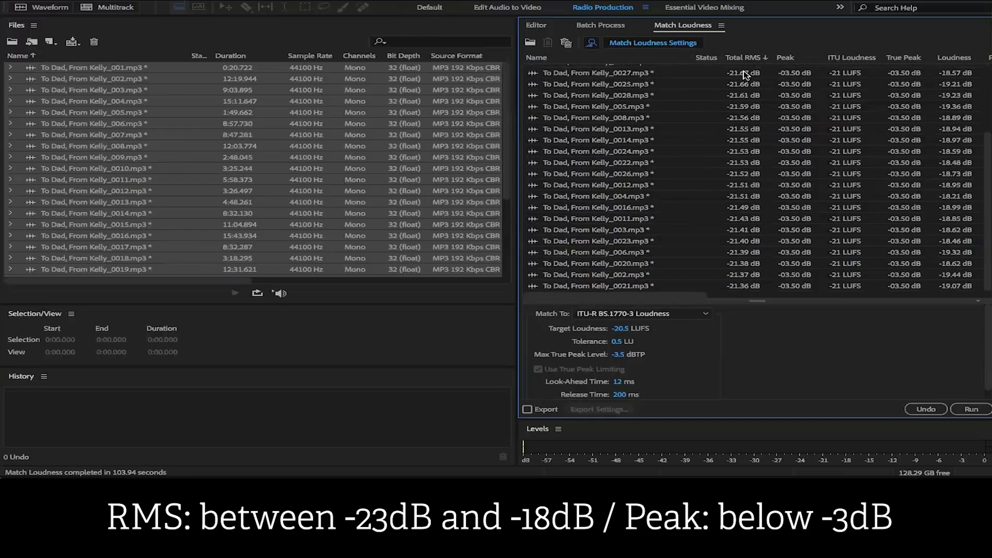
{"action": "scroll", "coordinate": [739, 281], "scroll_direction": "up", "scroll_amount": 2}
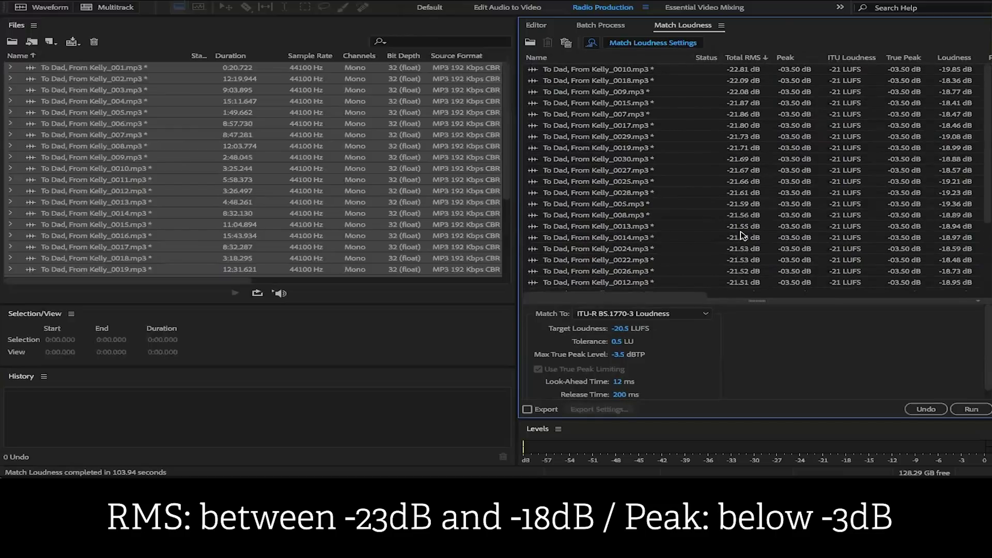
{"action": "scroll", "coordinate": [744, 125], "scroll_direction": "down", "scroll_amount": 1}
{"action": "scroll", "coordinate": [744, 125], "scroll_direction": "down", "scroll_amount": 1}
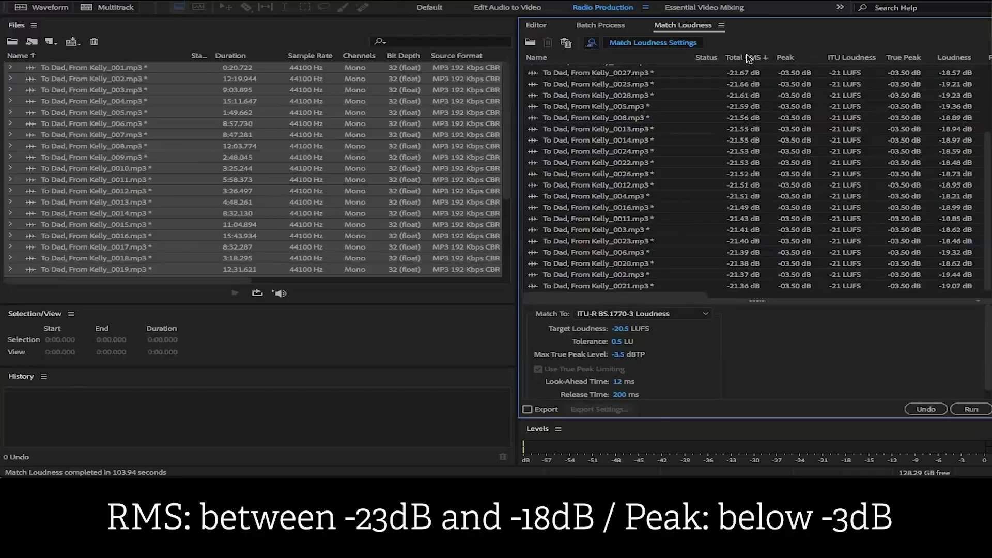
Step: Sort the results by Peak to check the -3.50 dB peaks, then widen the results panel
{"action": "left_click", "coordinate": [786, 58]}
{"action": "scroll", "coordinate": [755, 117], "scroll_direction": "up", "scroll_amount": 1}
{"action": "scroll", "coordinate": [752, 124], "scroll_direction": "down", "scroll_amount": 1}
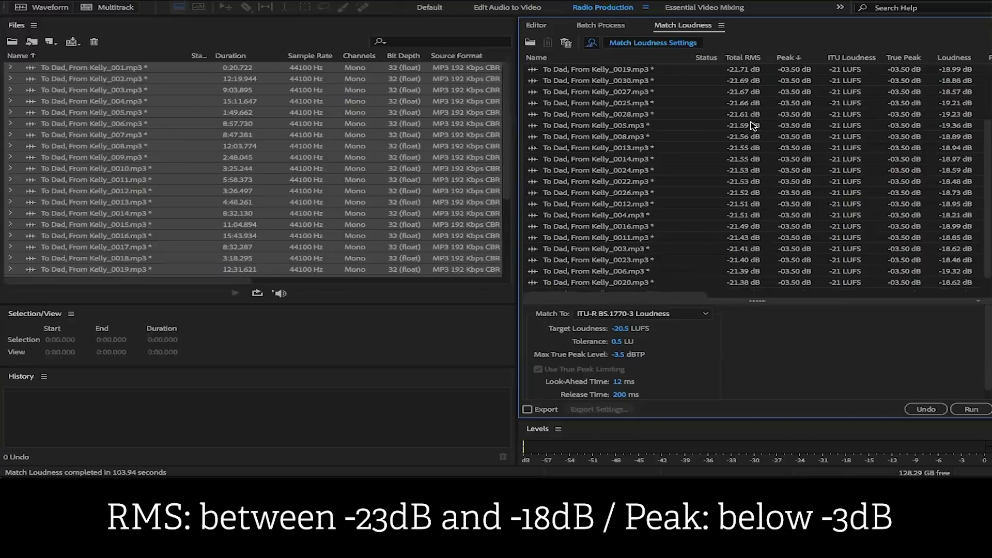
{"action": "scroll", "coordinate": [753, 125], "scroll_direction": "up", "scroll_amount": 3}
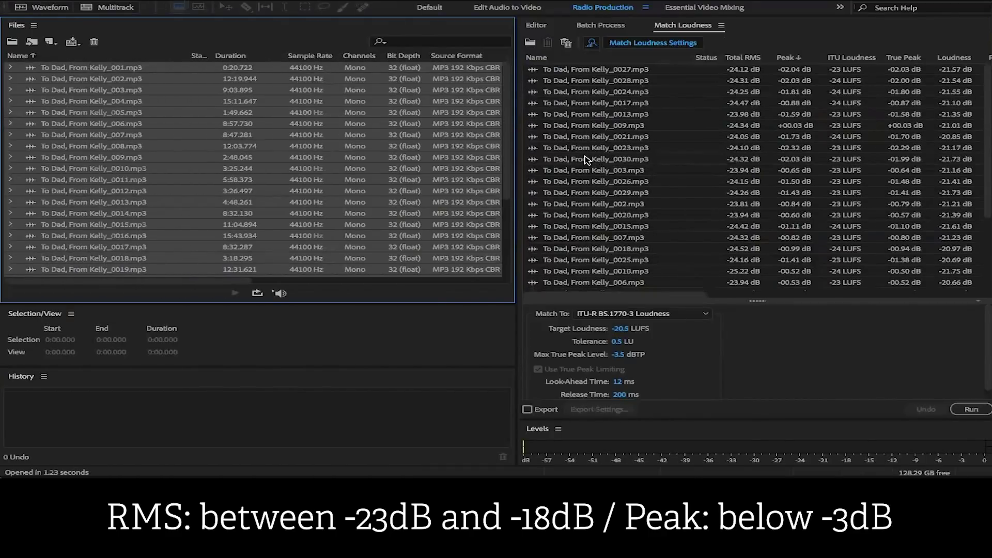
{"action": "left_click_drag", "start_coordinate": [515, 181], "coordinate": [373, 182]}
{"action": "left_click", "coordinate": [555, 315]}
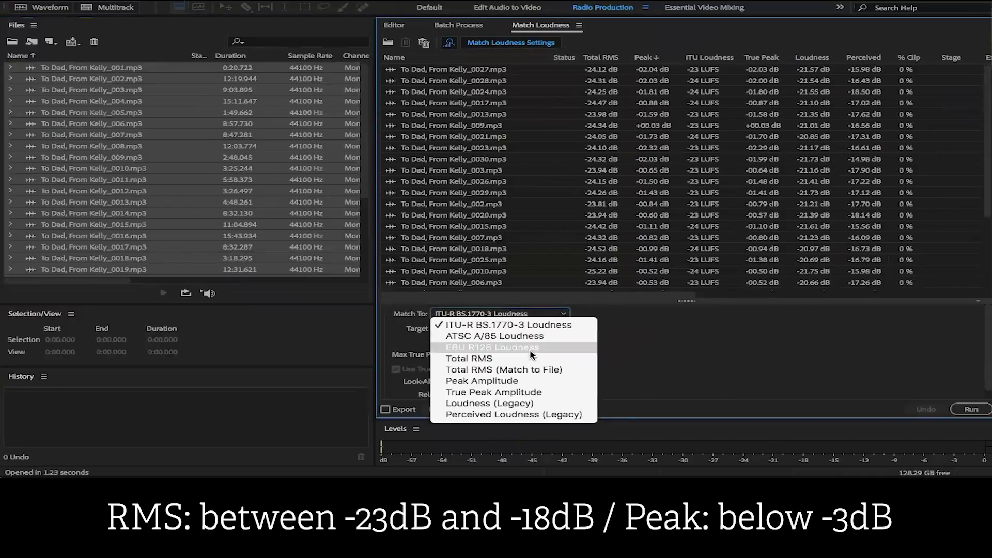
Step: Rematch all chapters by Total RMS with a -20.5 dB target and review the new levels
{"action": "left_click", "coordinate": [462, 359]}
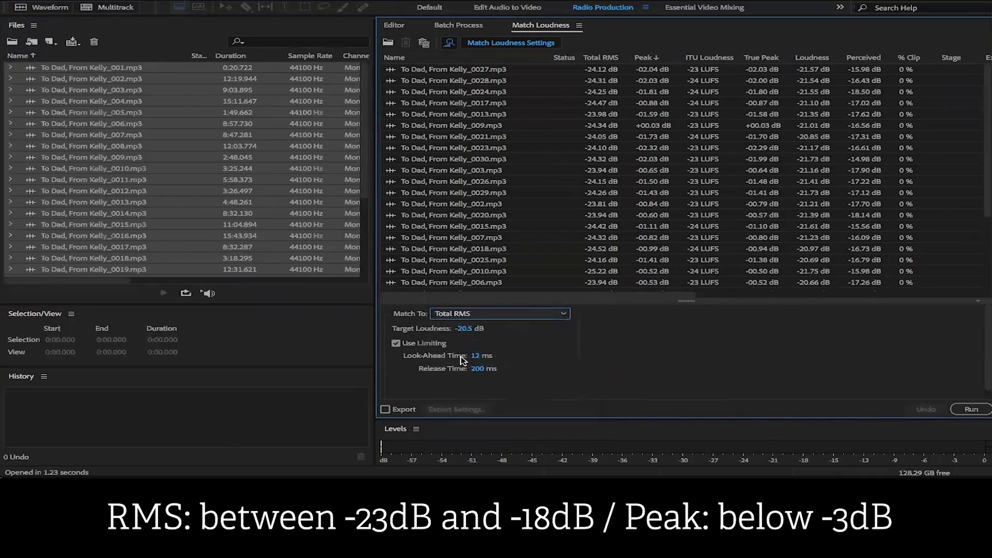
{"action": "left_click", "coordinate": [471, 328]}
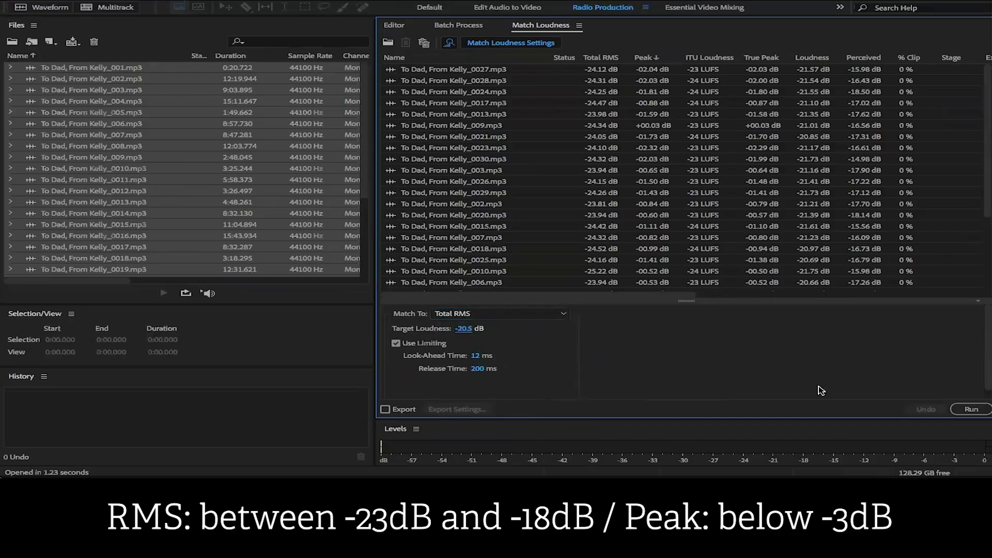
{"action": "left_click", "coordinate": [970, 410]}
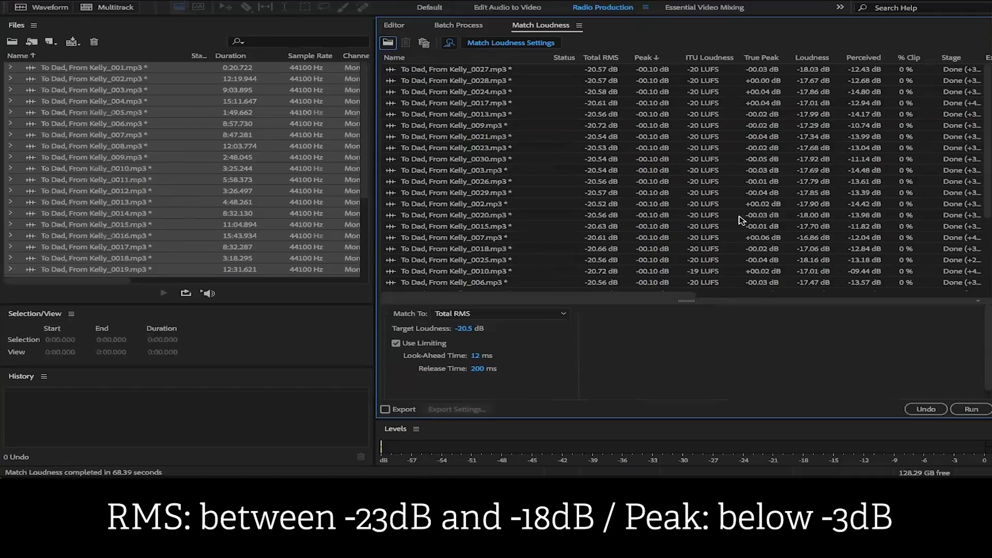
{"action": "scroll", "coordinate": [598, 171], "scroll_direction": "down", "scroll_amount": 3}
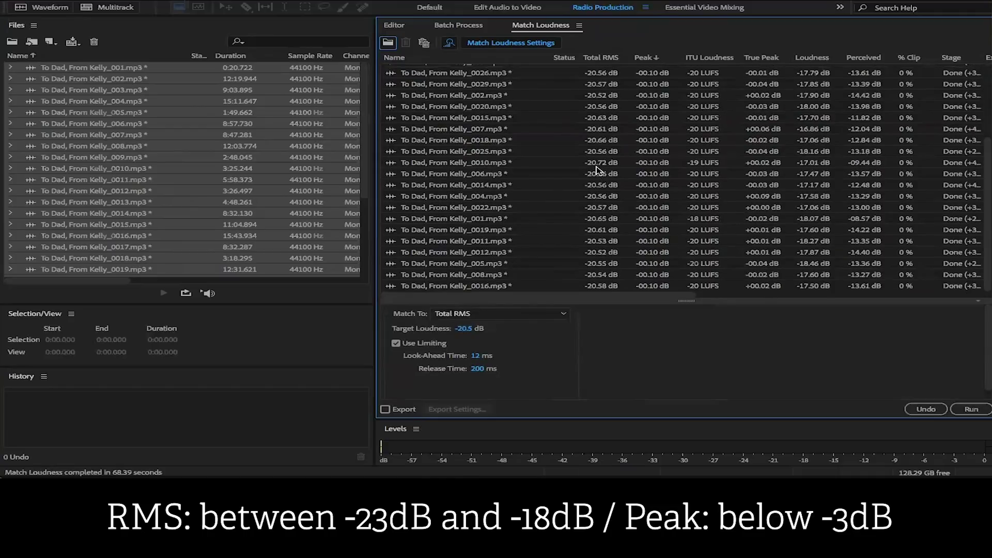
{"action": "scroll", "coordinate": [598, 170], "scroll_direction": "up", "scroll_amount": 3}
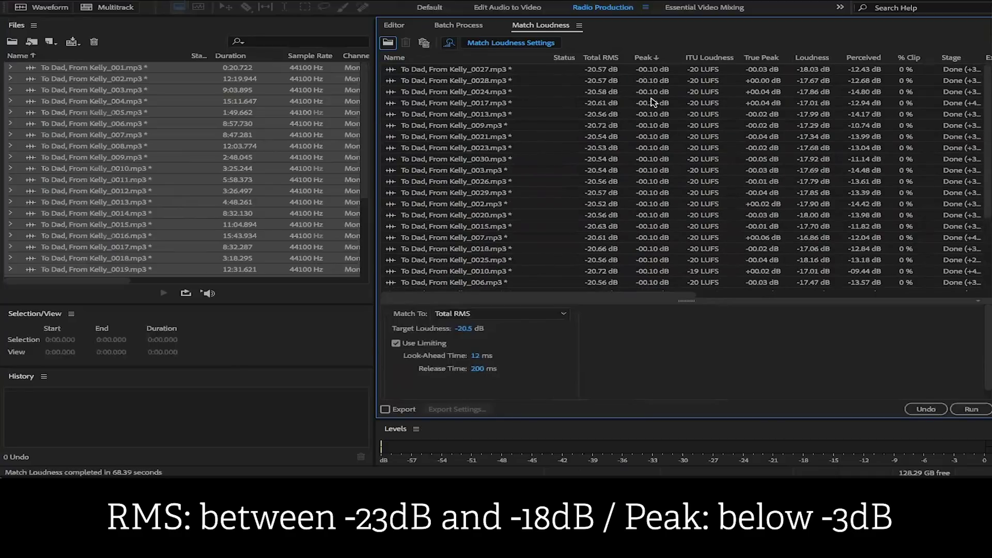
{"action": "scroll", "coordinate": [650, 211], "scroll_direction": "down", "scroll_amount": 3}
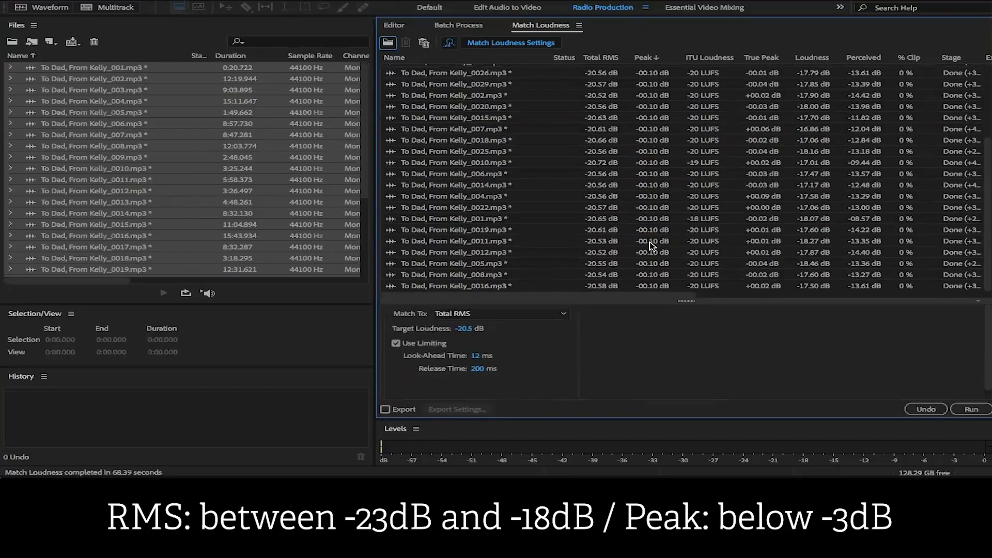
{"action": "scroll", "coordinate": [652, 246], "scroll_direction": "up", "scroll_amount": 3}
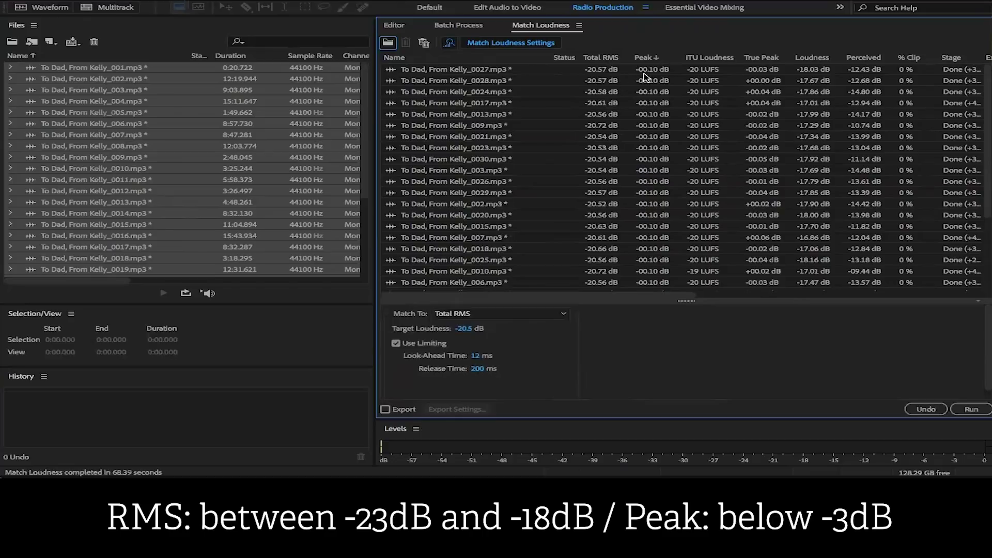
{"action": "scroll", "coordinate": [646, 230], "scroll_direction": "down", "scroll_amount": 3}
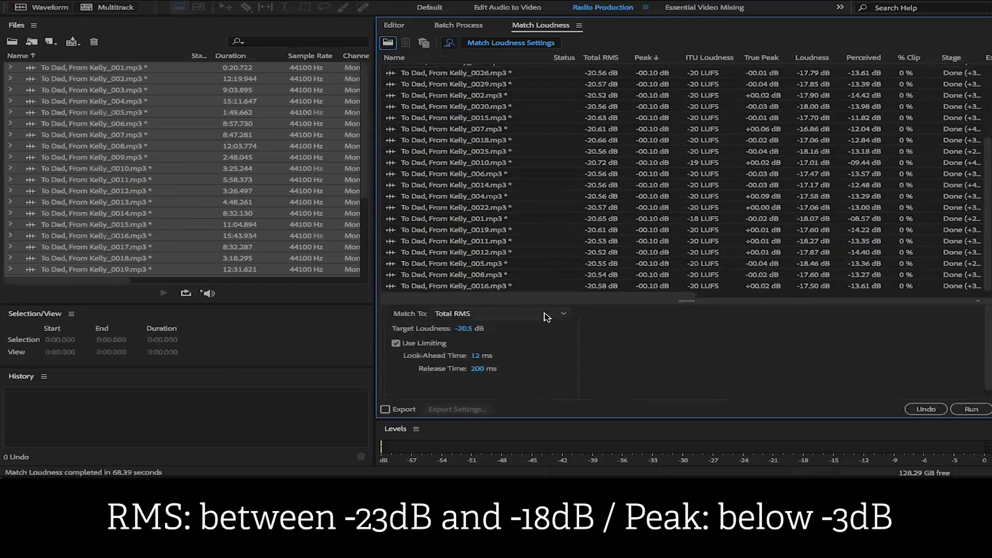
{"action": "left_click", "coordinate": [546, 315]}
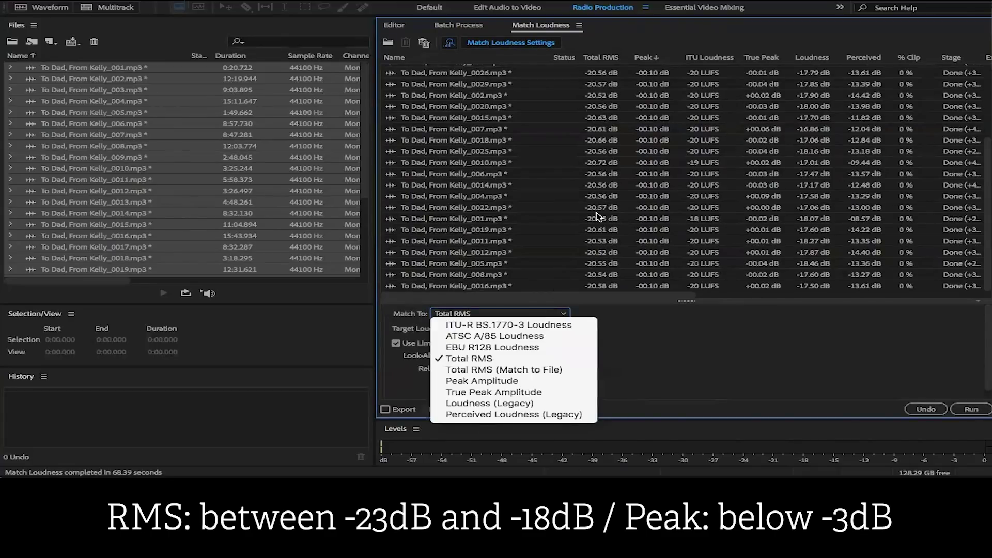
Step: Switch the match method to Peak Amplitude at -3.5 dB and run it on every chapter
{"action": "left_click", "coordinate": [620, 311]}
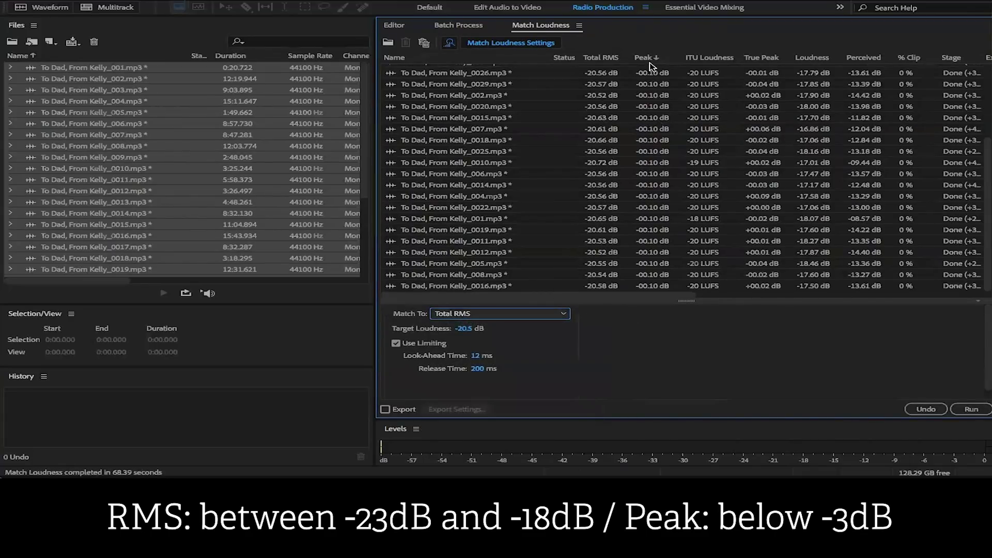
{"action": "left_click", "coordinate": [557, 315]}
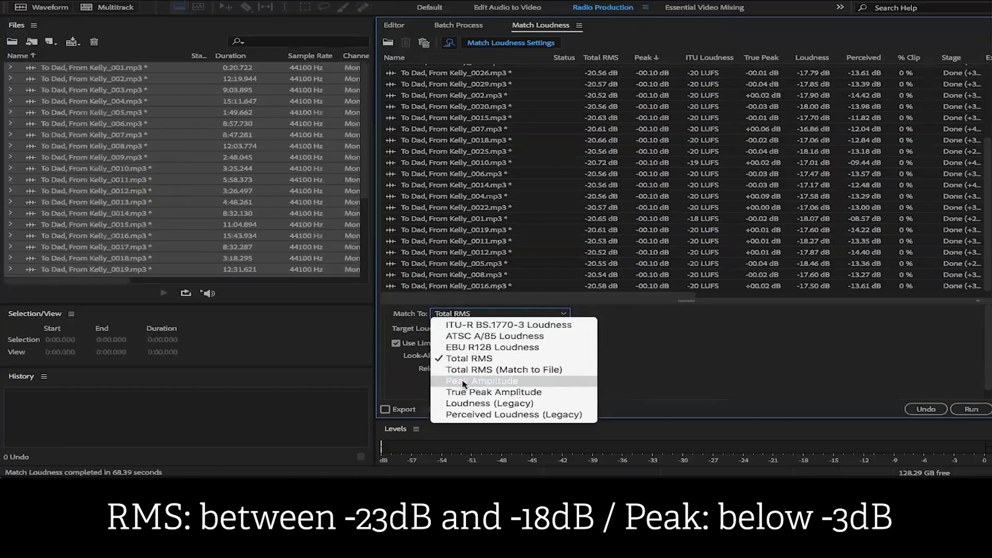
{"action": "left_click", "coordinate": [523, 382]}
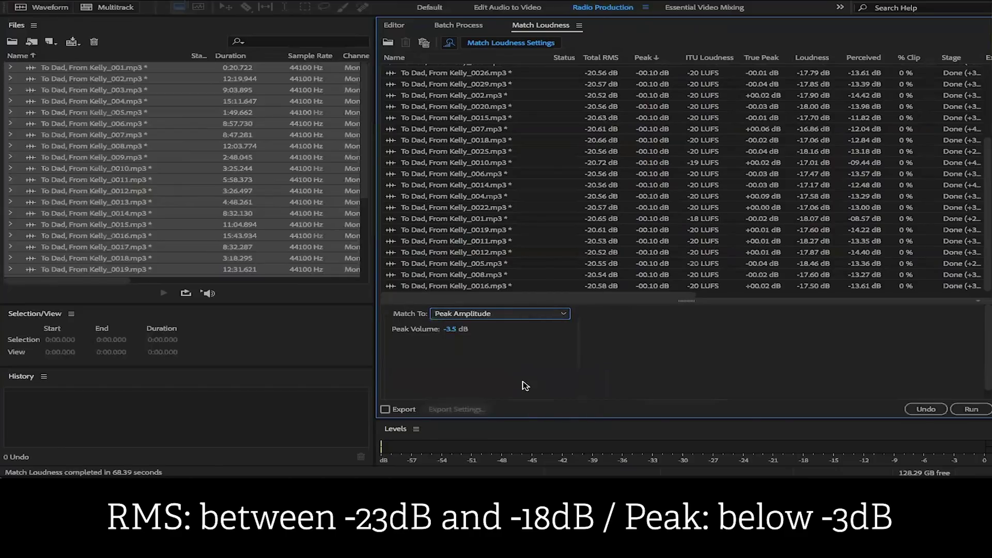
{"action": "left_click", "coordinate": [460, 329]}
{"action": "key", "text": "Return"}
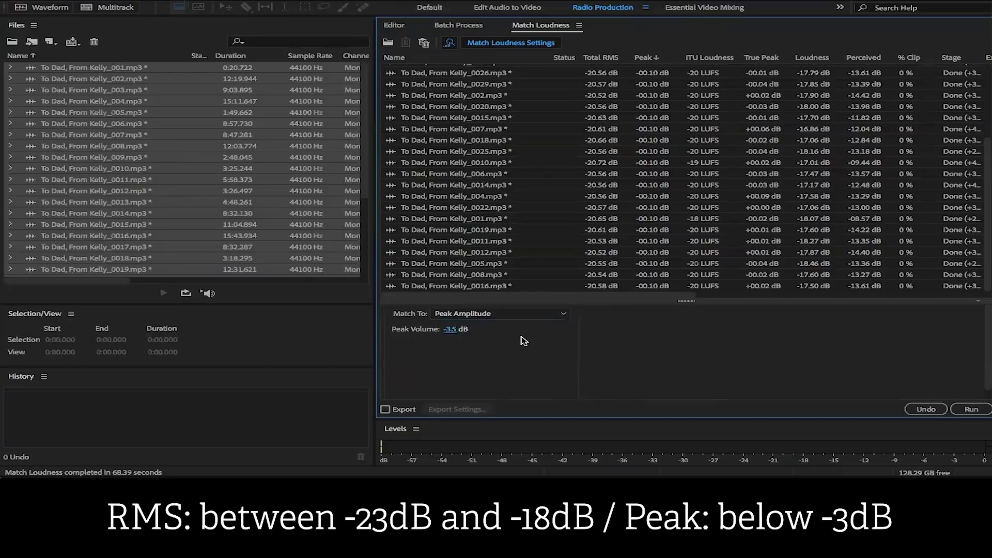
{"action": "left_click", "coordinate": [968, 410]}
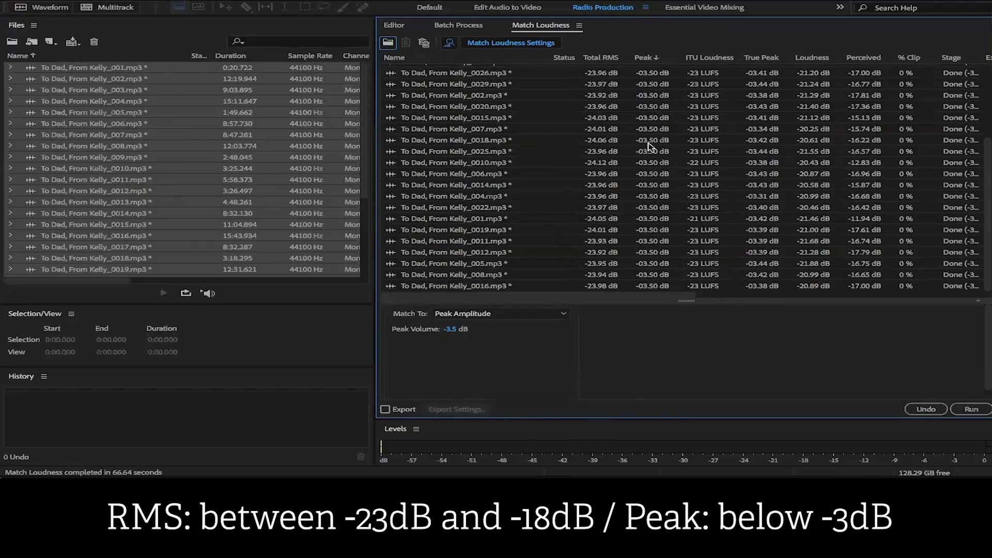
{"action": "scroll", "coordinate": [653, 214], "scroll_direction": "up", "scroll_amount": 3}
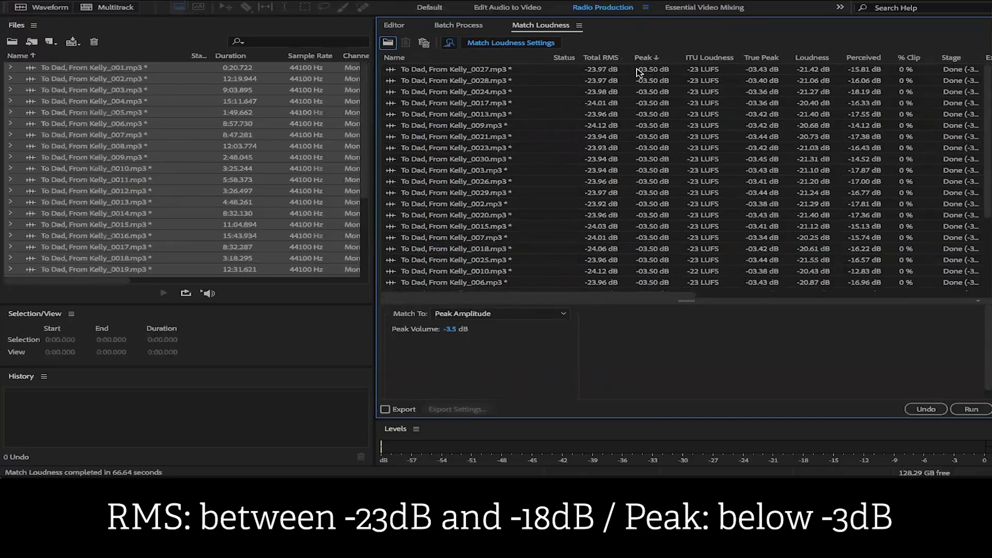
{"action": "scroll", "coordinate": [604, 107], "scroll_direction": "down", "scroll_amount": 3}
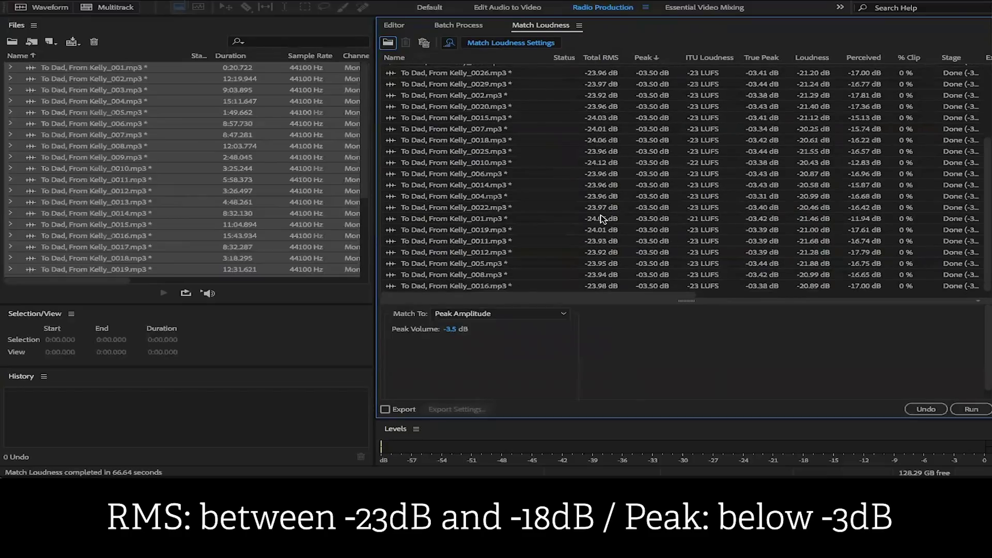
{"action": "scroll", "coordinate": [605, 204], "scroll_direction": "up", "scroll_amount": 3}
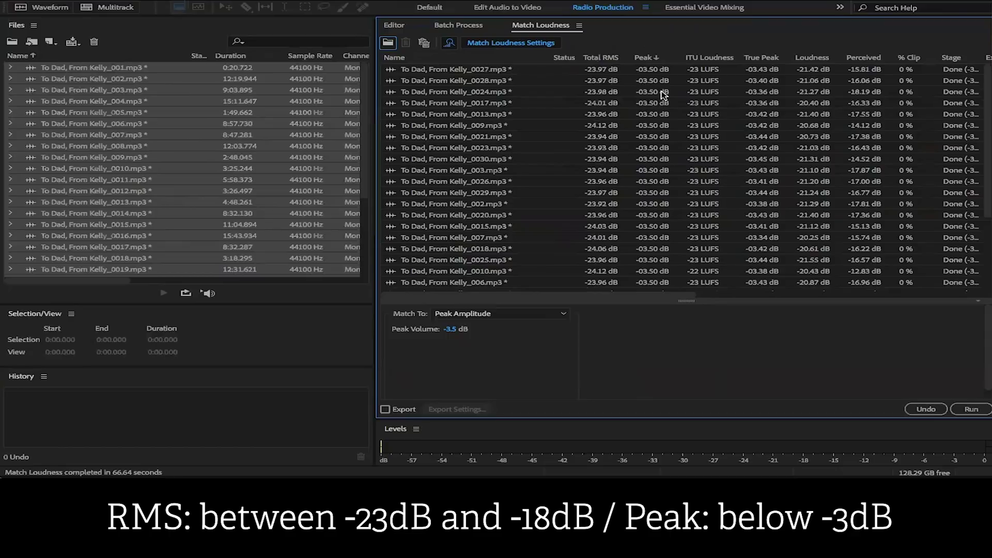
Step: Switch back to Total RMS, set -20.5 dB target loudness, and rerun on all 30 files
{"action": "left_click", "coordinate": [527, 314]}
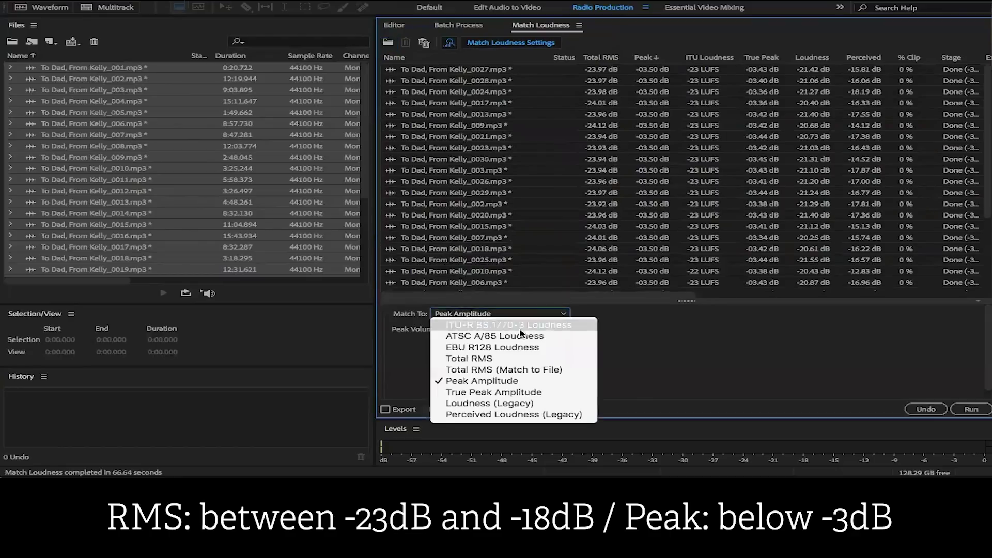
{"action": "left_click", "coordinate": [506, 362]}
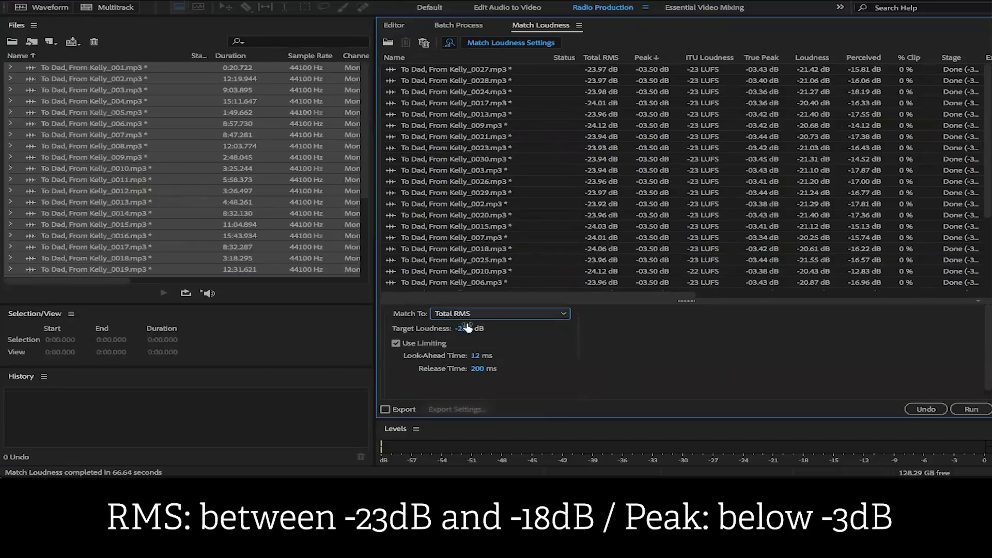
{"action": "left_click_drag", "start_coordinate": [467, 328], "coordinate": [481, 331]}
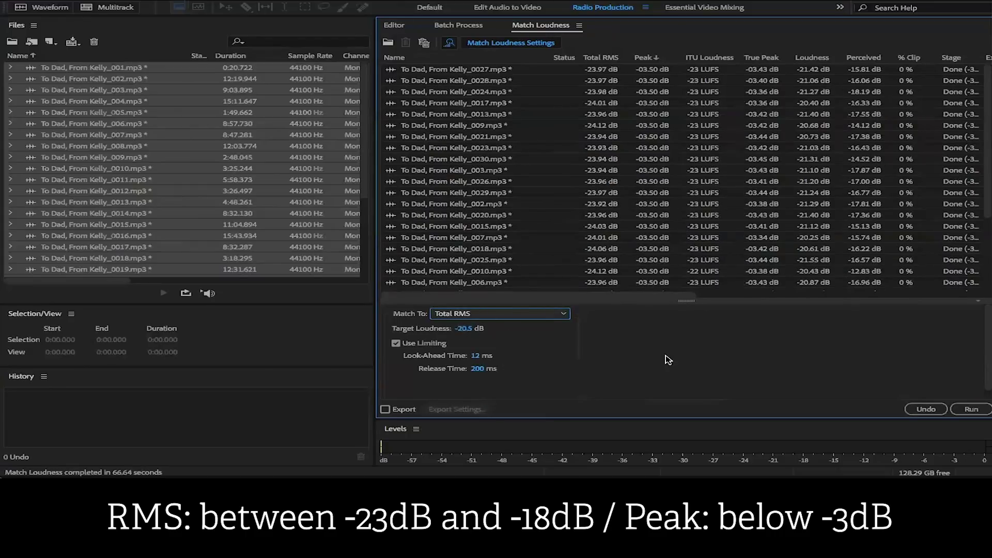
{"action": "left_click", "coordinate": [971, 409]}
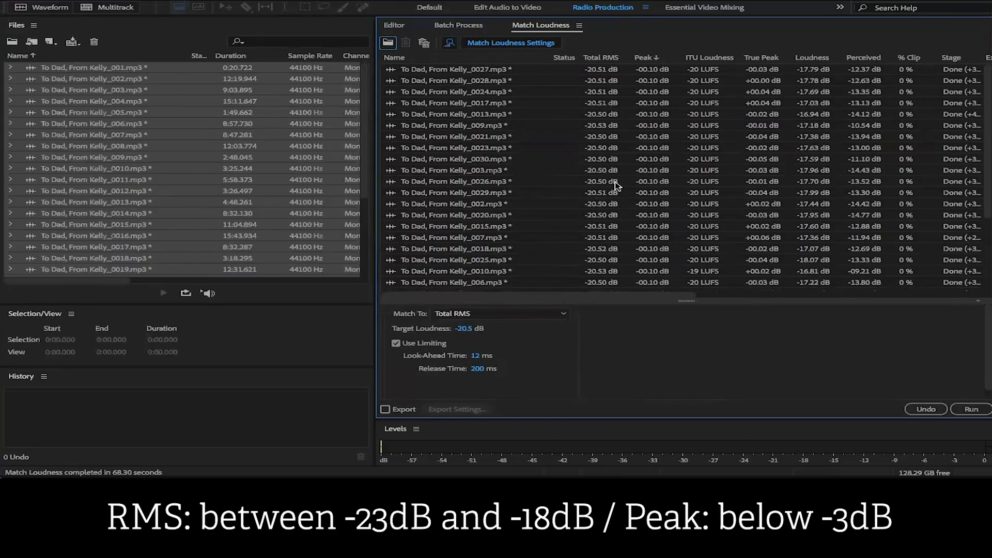
{"action": "scroll", "coordinate": [592, 217], "scroll_direction": "down", "scroll_amount": 3}
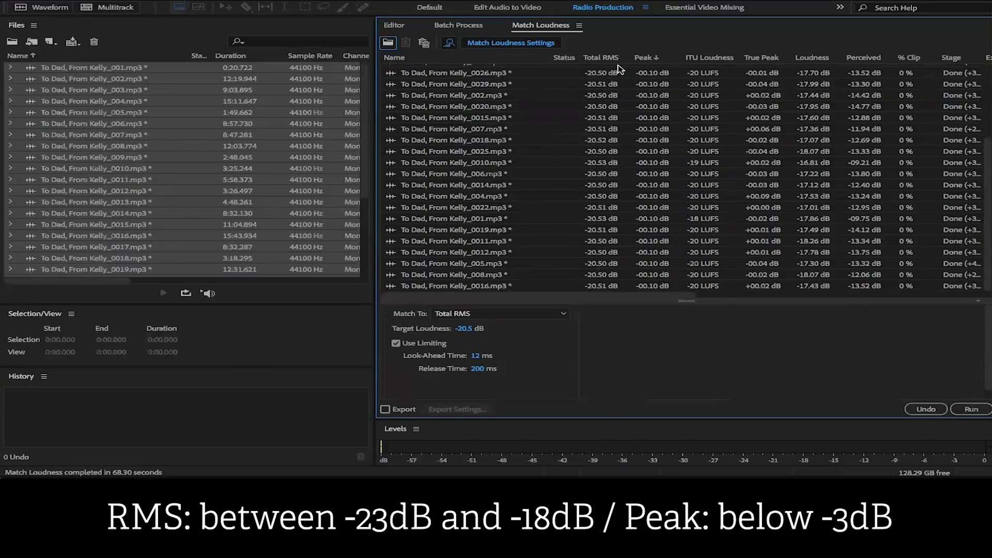
{"action": "scroll", "coordinate": [602, 91], "scroll_direction": "up", "scroll_amount": 3}
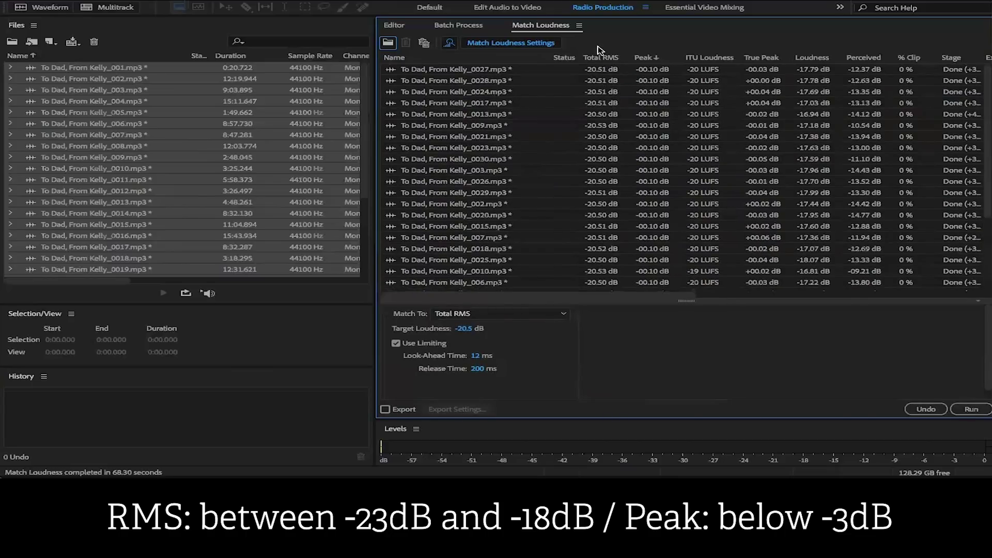
{"action": "left_click", "coordinate": [487, 71]}
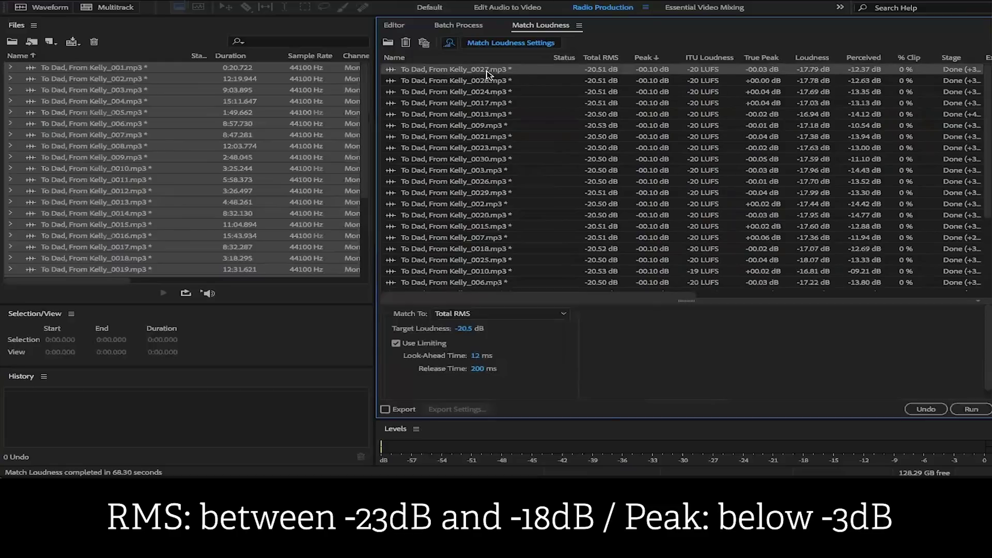
Step: Apply a Hard Limiter with -3.5 dB maximum amplitude to chapter 009, then return to Match Loudness
{"action": "double_click", "coordinate": [487, 72]}
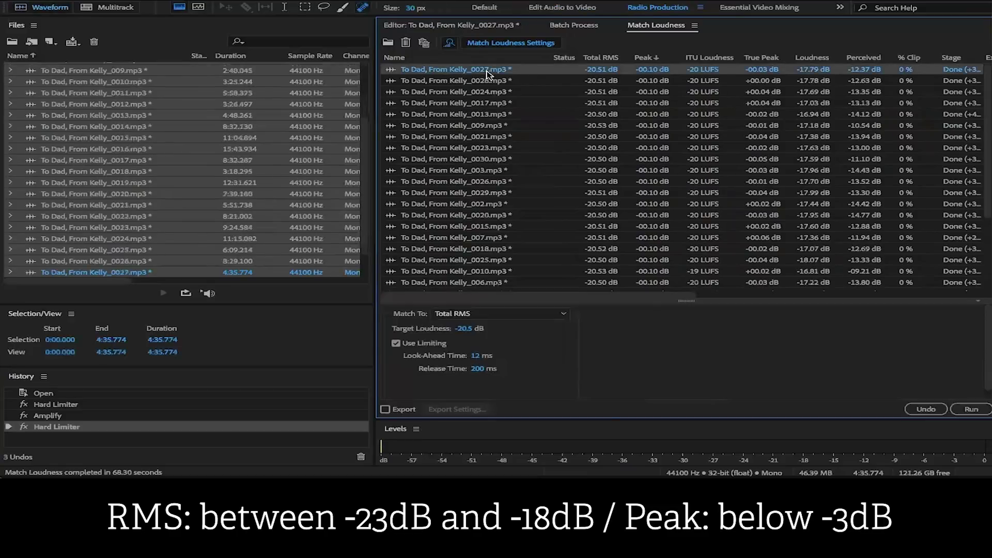
{"action": "double_click", "coordinate": [236, 73]}
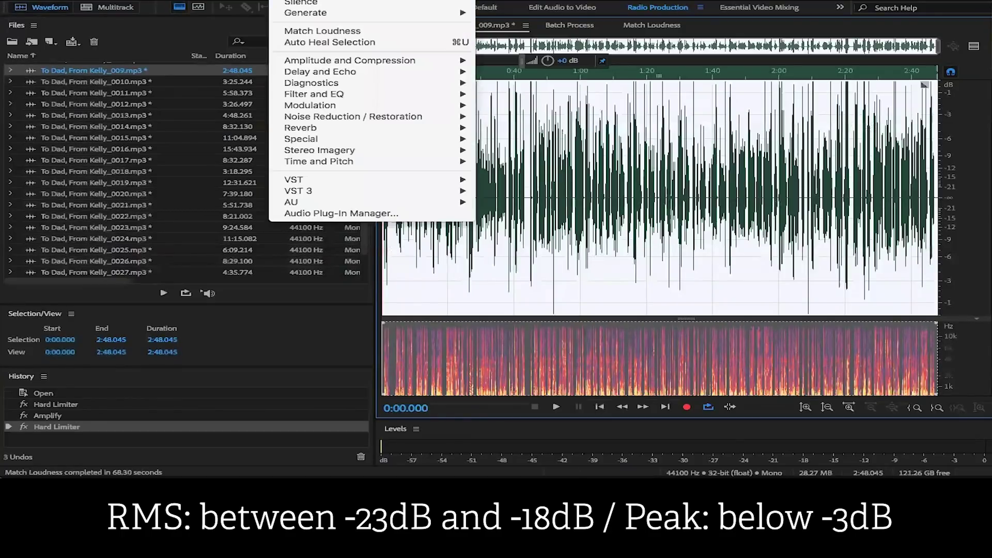
{"action": "mouse_move", "coordinate": [375, 78]}
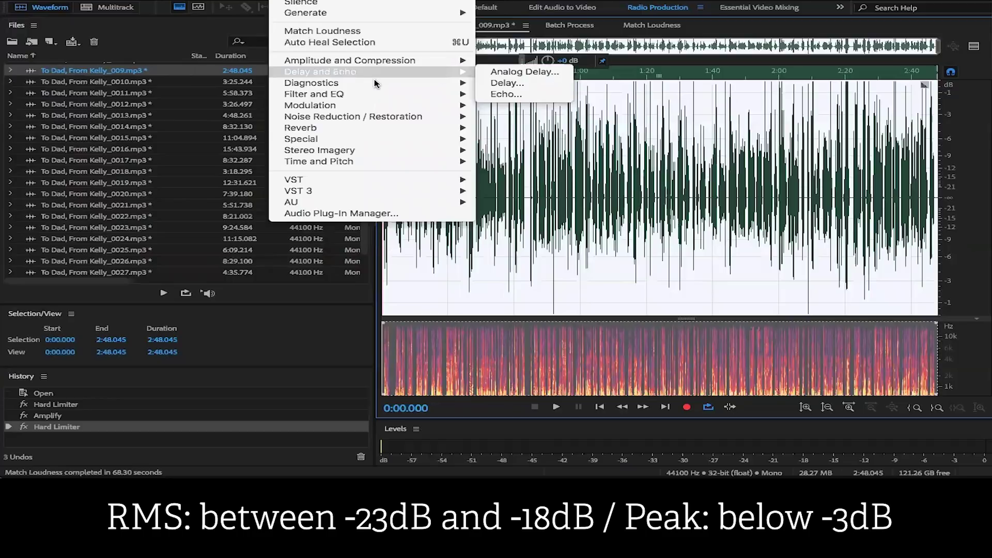
{"action": "mouse_move", "coordinate": [483, 64]}
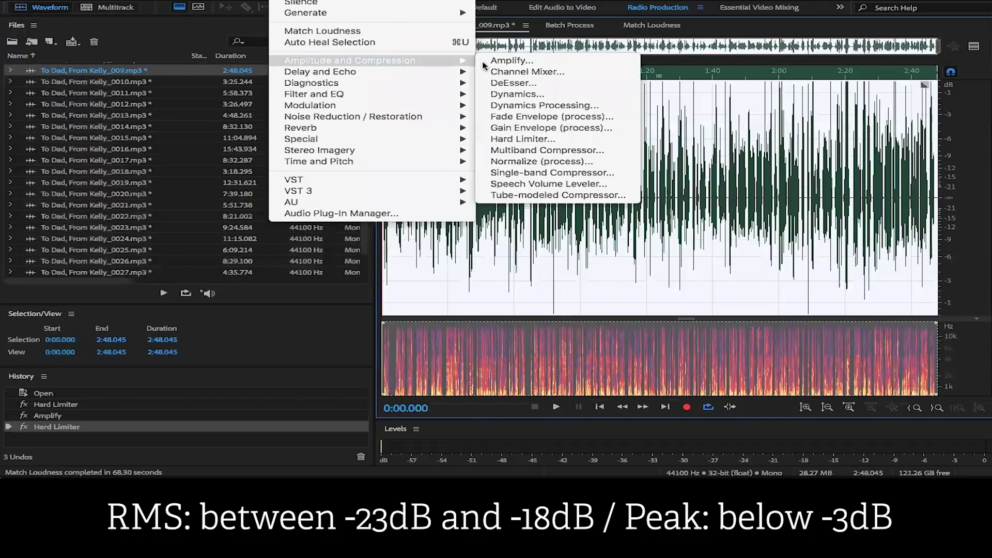
{"action": "left_click", "coordinate": [524, 140]}
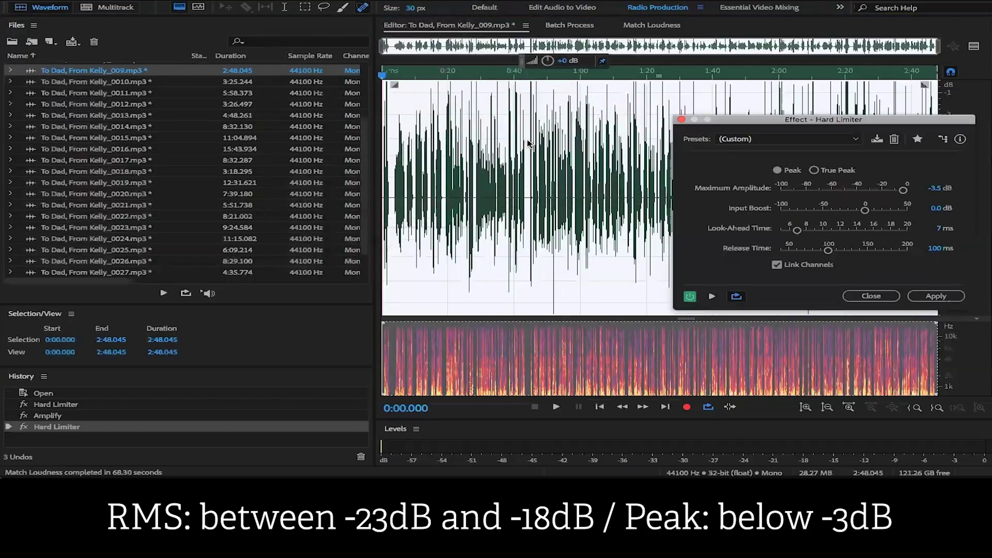
{"action": "left_click_drag", "start_coordinate": [804, 120], "coordinate": [549, 127]}
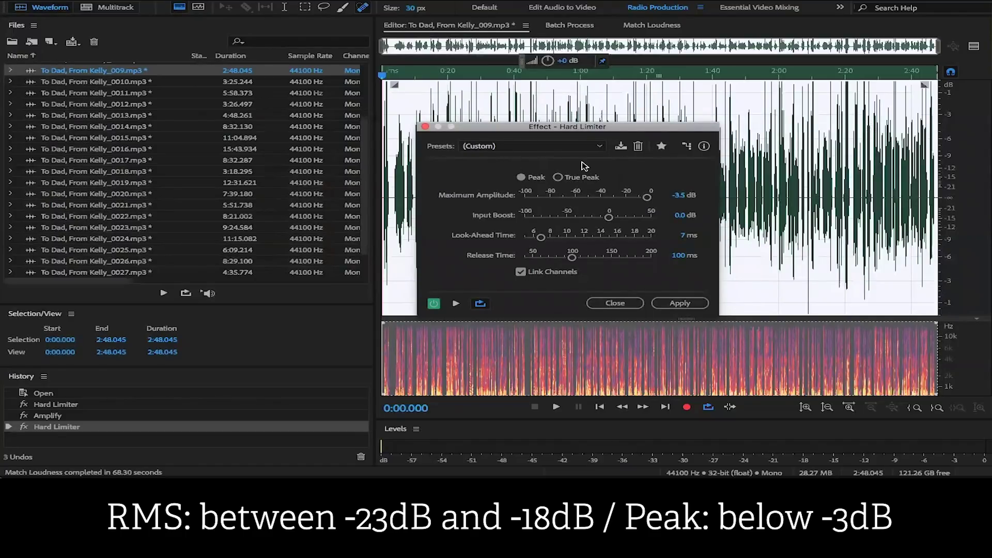
{"action": "left_click", "coordinate": [676, 195]}
{"action": "key", "text": "Return"}
{"action": "left_click", "coordinate": [675, 303]}
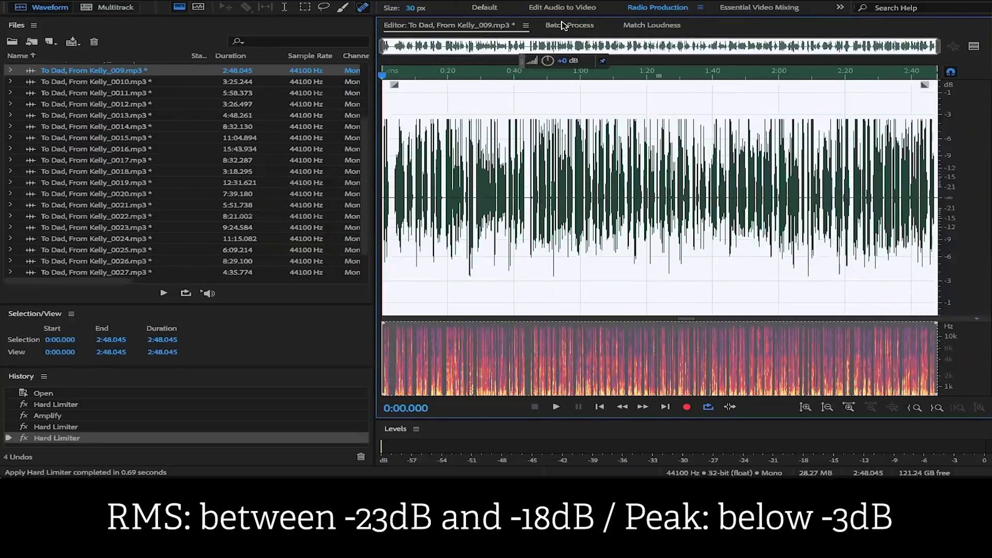
{"action": "left_click", "coordinate": [641, 24]}
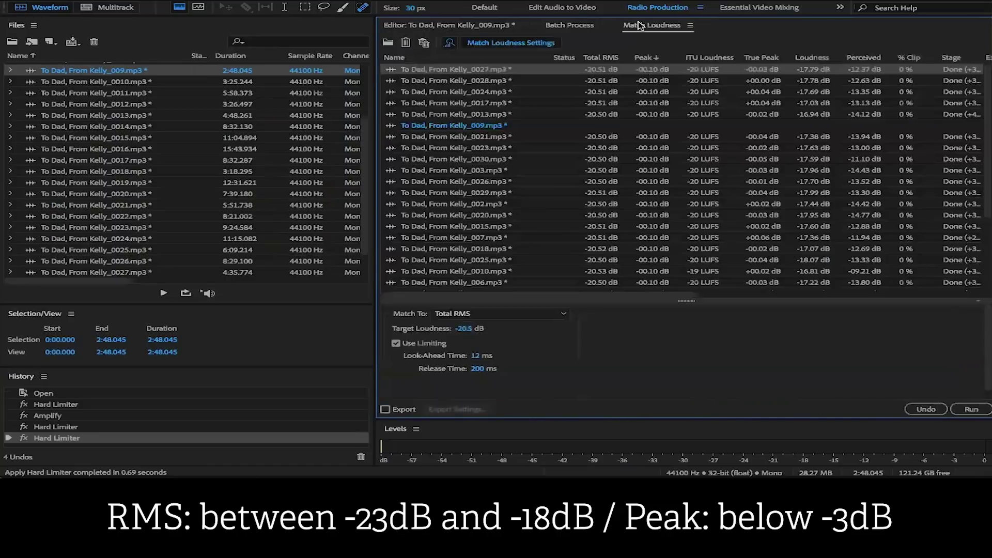
Step: Re-analyze chapter 009, which now reads -21.14 dB RMS and -3.50 dB peak
{"action": "left_click", "coordinate": [449, 43]}
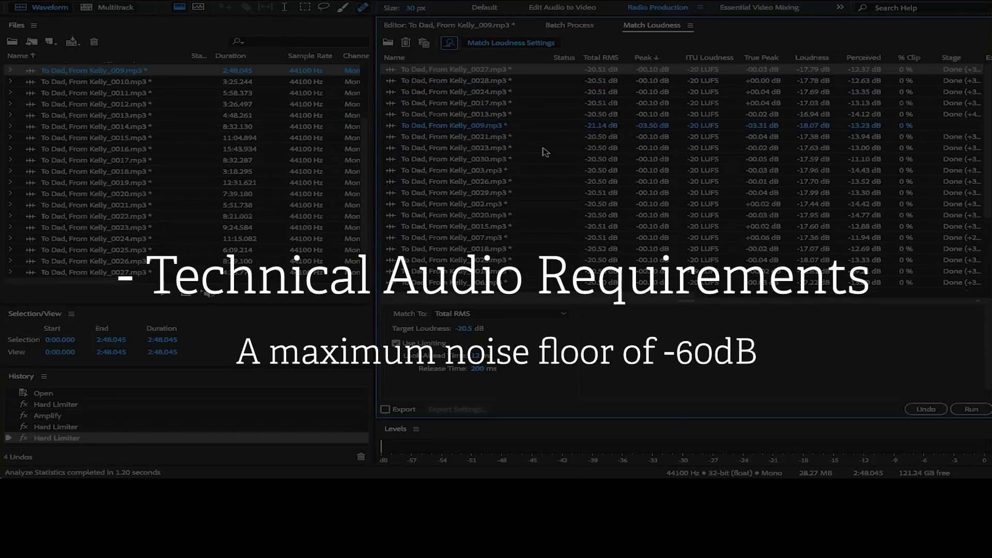
Step: Open chapter 0010 as a waveform, zoom in, and select the pause near 0:23
{"action": "double_click", "coordinate": [118, 83]}
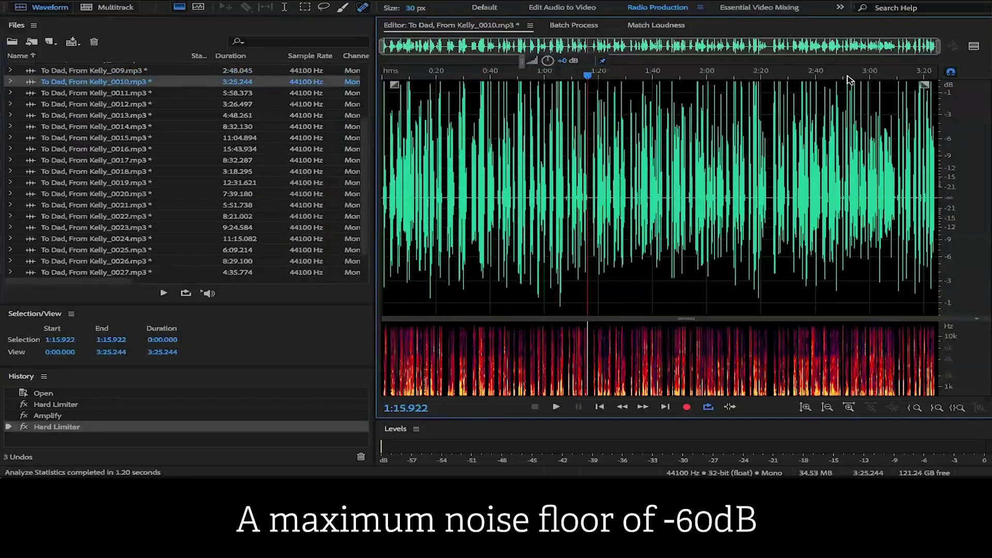
{"action": "left_click_drag", "start_coordinate": [937, 46], "coordinate": [473, 49]}
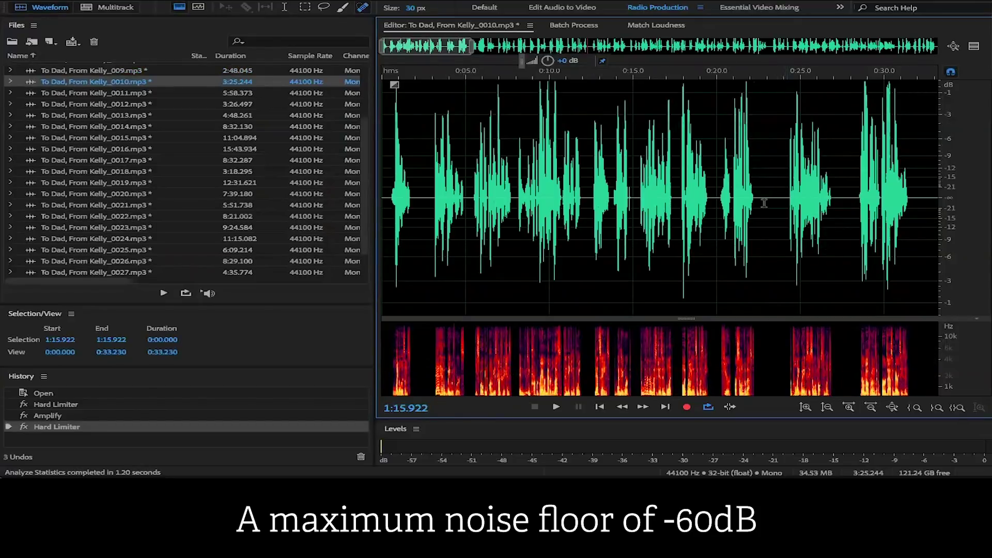
{"action": "scroll", "coordinate": [764, 203], "scroll_direction": "up", "scroll_amount": 5}
{"action": "left_click_drag", "start_coordinate": [742, 198], "coordinate": [775, 199]}
{"action": "left_click_drag", "start_coordinate": [880, 198], "coordinate": [836, 199]}
{"action": "scroll", "coordinate": [835, 199], "scroll_direction": "left", "scroll_amount": 1}
{"action": "scroll", "coordinate": [835, 198], "scroll_direction": "right", "scroll_amount": 4}
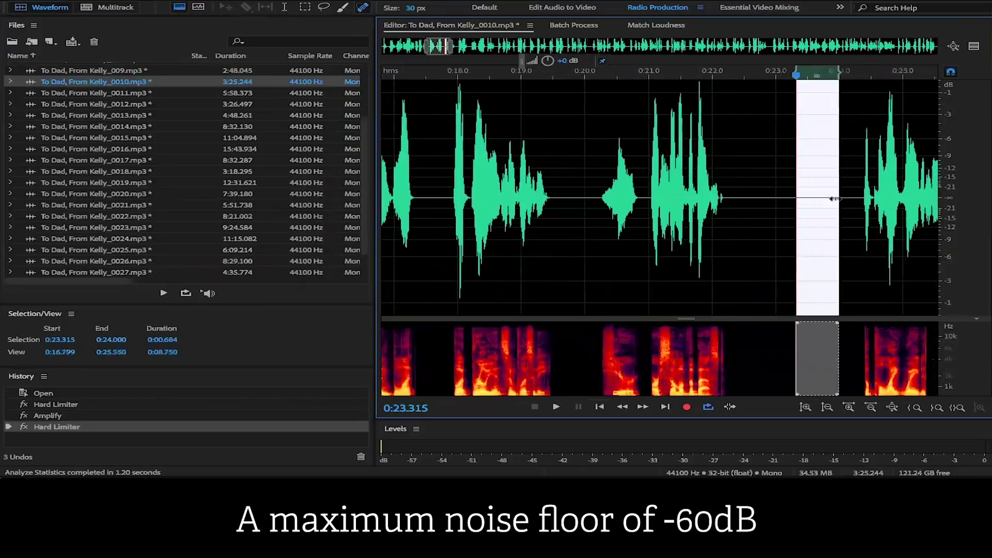
Step: Loop-play the pauses near 0:22.4, 0:19.5 and 0:27.0–0:28.2 to hear the room tone
{"action": "left_click", "coordinate": [709, 175]}
{"action": "left_click_drag", "start_coordinate": [675, 184], "coordinate": [772, 187]}
{"action": "key", "text": "space"}
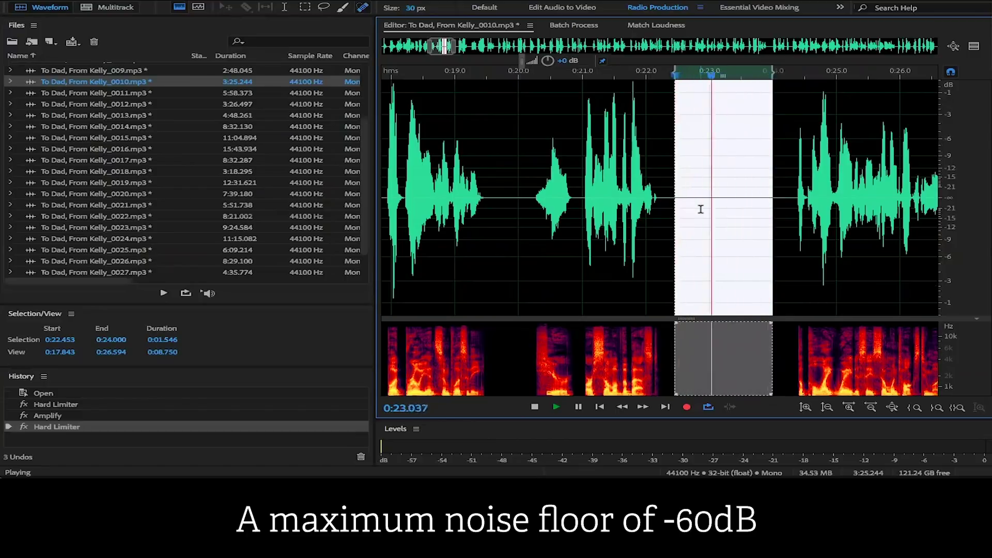
{"action": "left_click_drag", "start_coordinate": [525, 194], "coordinate": [489, 194]}
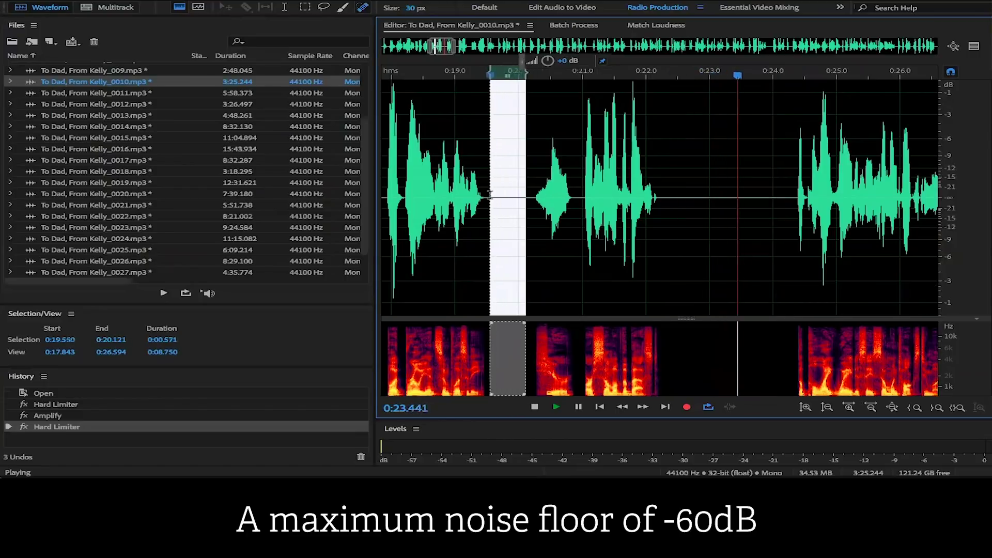
{"action": "scroll", "coordinate": [716, 170], "scroll_direction": "left", "scroll_amount": 2}
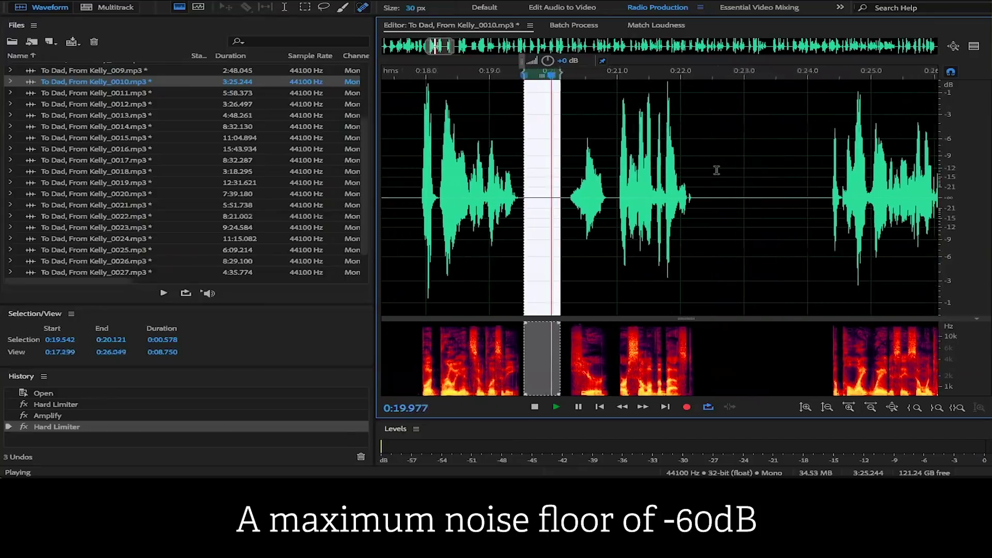
{"action": "scroll", "coordinate": [716, 170], "scroll_direction": "right", "scroll_amount": 5}
{"action": "left_click", "coordinate": [726, 173]}
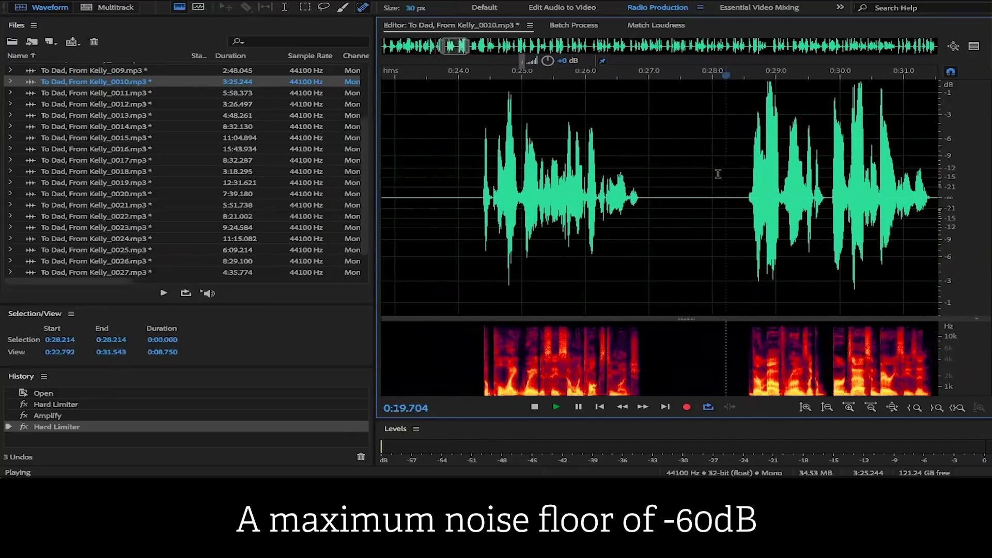
{"action": "left_click_drag", "start_coordinate": [718, 174], "coordinate": [648, 173]}
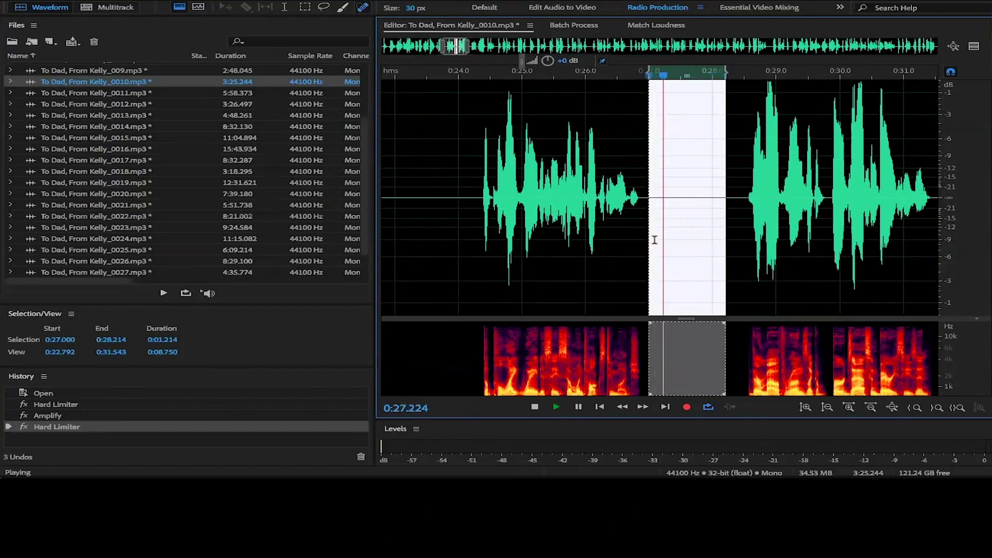
Step: Deselect the looping pause and stop playback at 0:28.236
{"action": "key", "text": "ctrl+shift+a"}
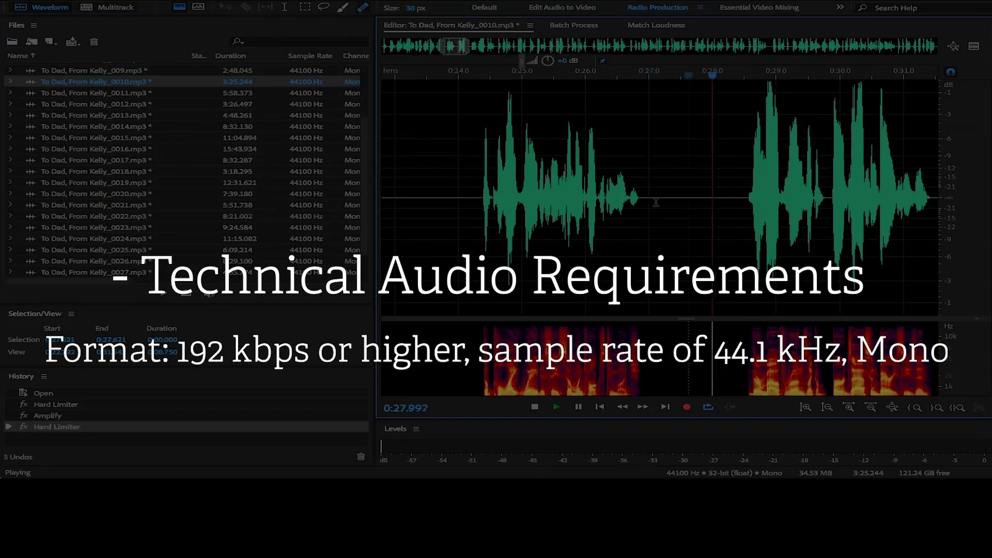
{"action": "key", "text": "space"}
{"action": "scroll", "coordinate": [608, 205], "scroll_direction": "left", "scroll_amount": 10}
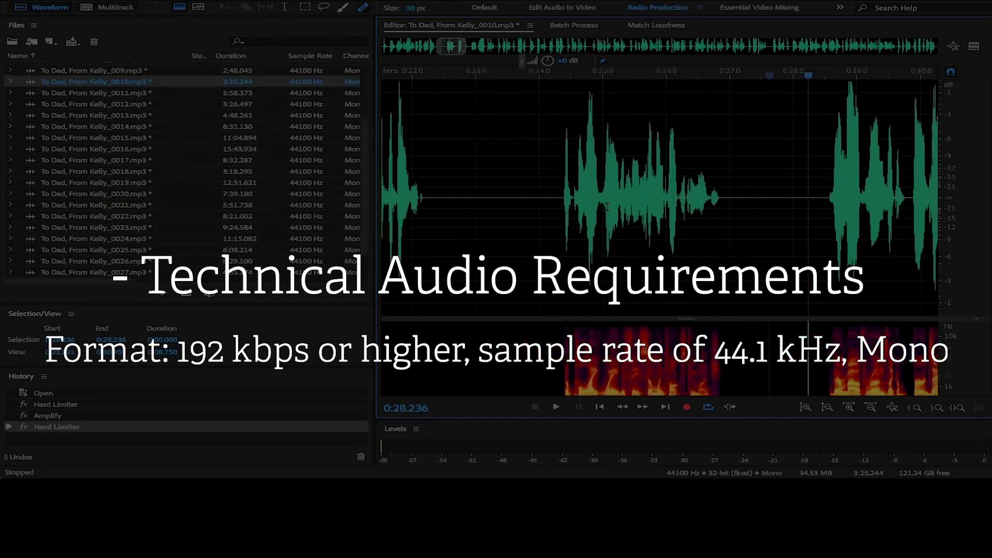
{"action": "scroll", "coordinate": [608, 206], "scroll_direction": "left", "scroll_amount": 1}
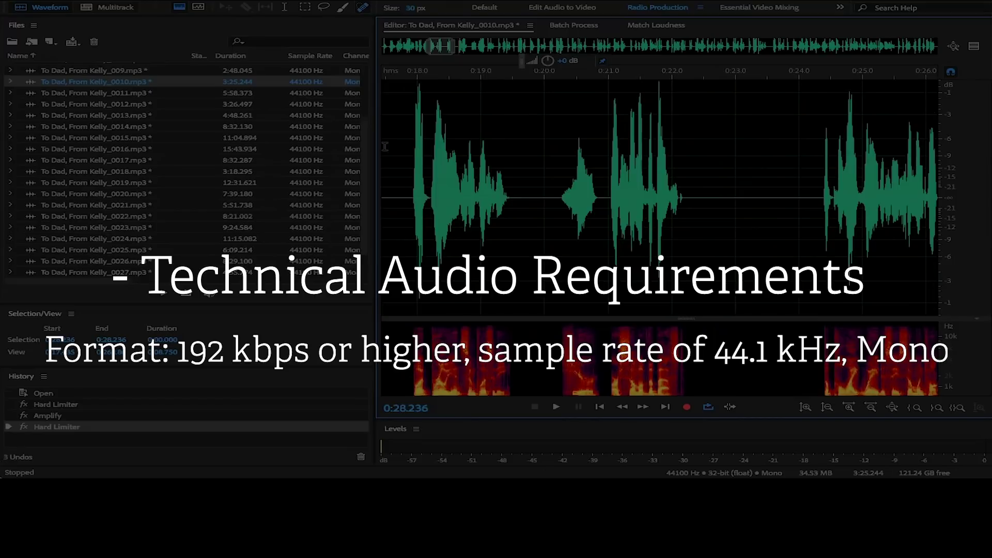
{"action": "scroll", "coordinate": [312, 172], "scroll_direction": "up", "scroll_amount": 3}
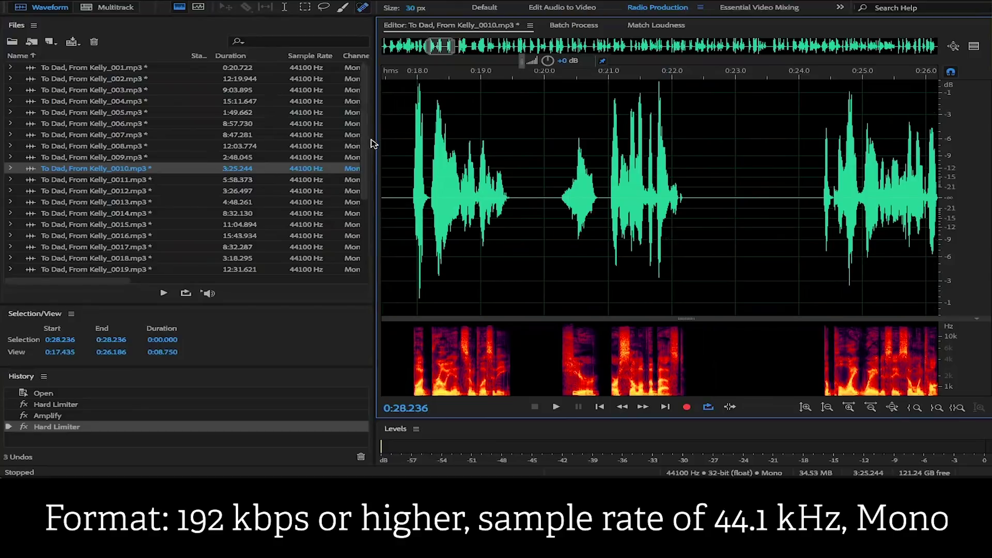
Step: Widen the Files panel to verify 44100 Hz mono 192 Kbps MP3 on every chapter, then restore it
{"action": "left_click_drag", "start_coordinate": [375, 140], "coordinate": [779, 189]}
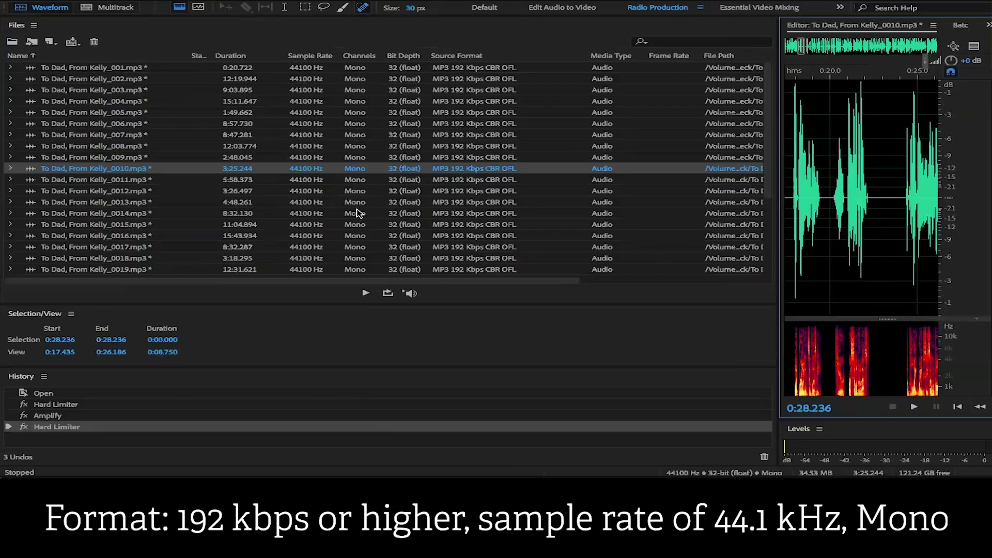
{"action": "scroll", "coordinate": [355, 264], "scroll_direction": "down", "scroll_amount": 4}
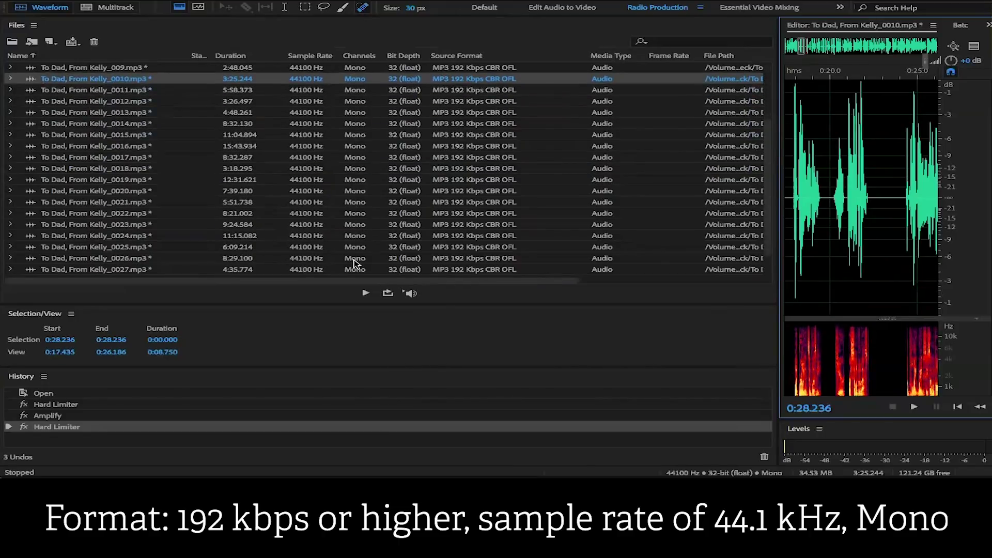
{"action": "scroll", "coordinate": [354, 263], "scroll_direction": "up", "scroll_amount": 4}
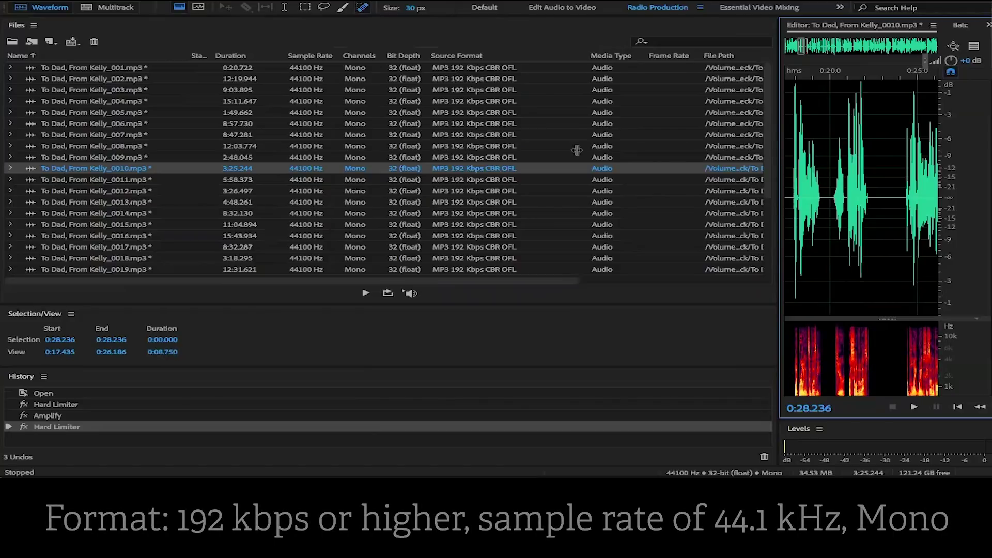
{"action": "left_click_drag", "start_coordinate": [778, 163], "coordinate": [308, 134]}
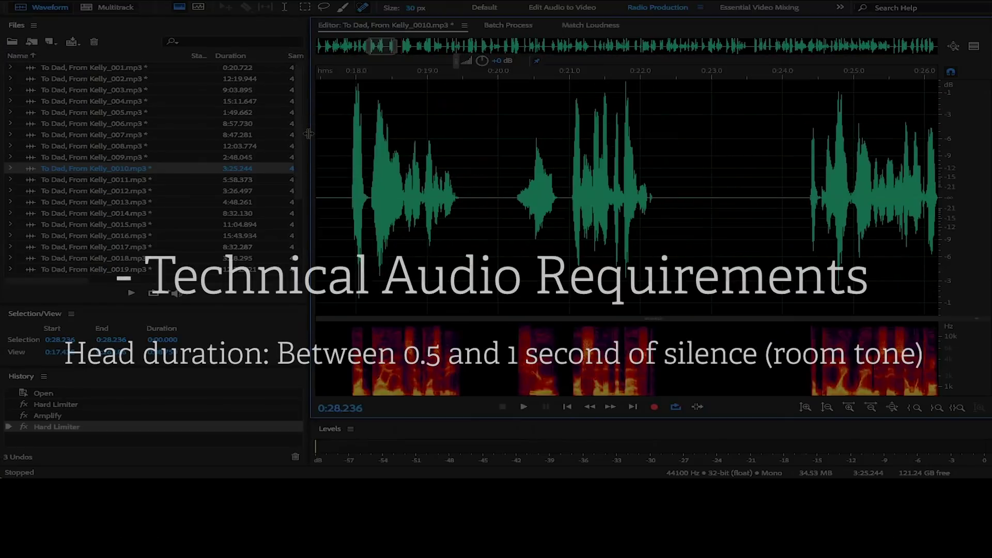
Step: Create Untitled Session 1, overwriting the old file, with every chapter file on its own track
{"action": "left_click", "coordinate": [107, 10]}
{"action": "left_click", "coordinate": [616, 295]}
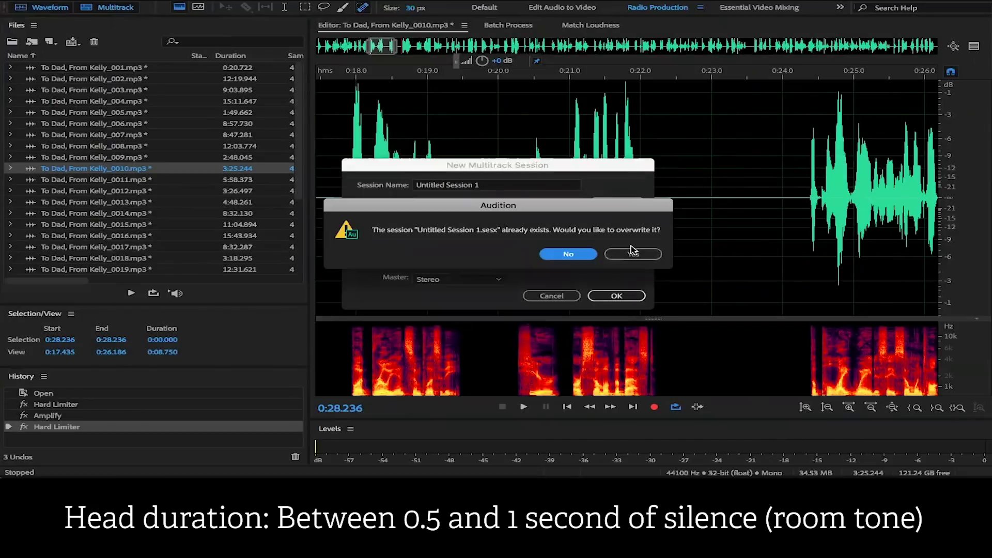
{"action": "left_click", "coordinate": [633, 252]}
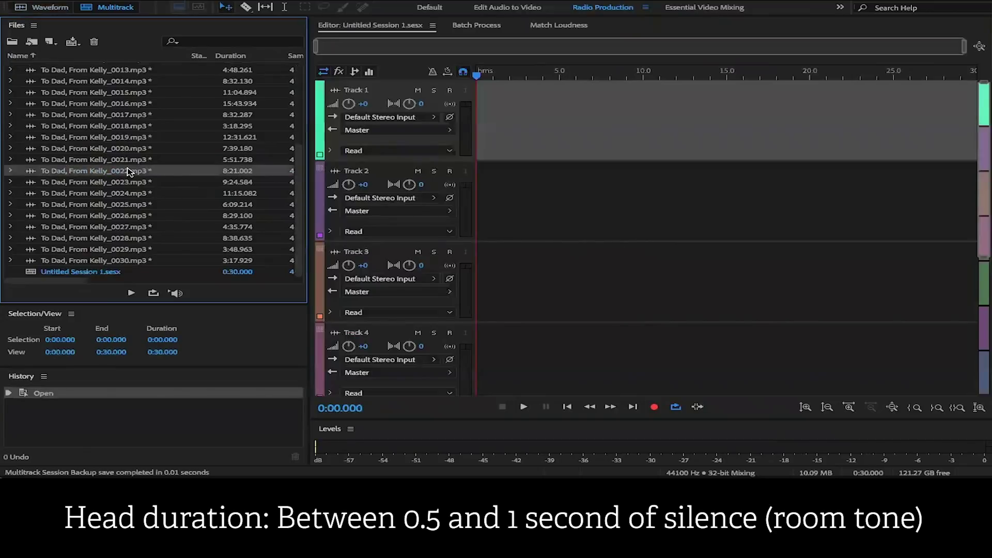
{"action": "key", "text": "ctrl+a"}
{"action": "left_click_drag", "start_coordinate": [390, 150], "coordinate": [495, 139]}
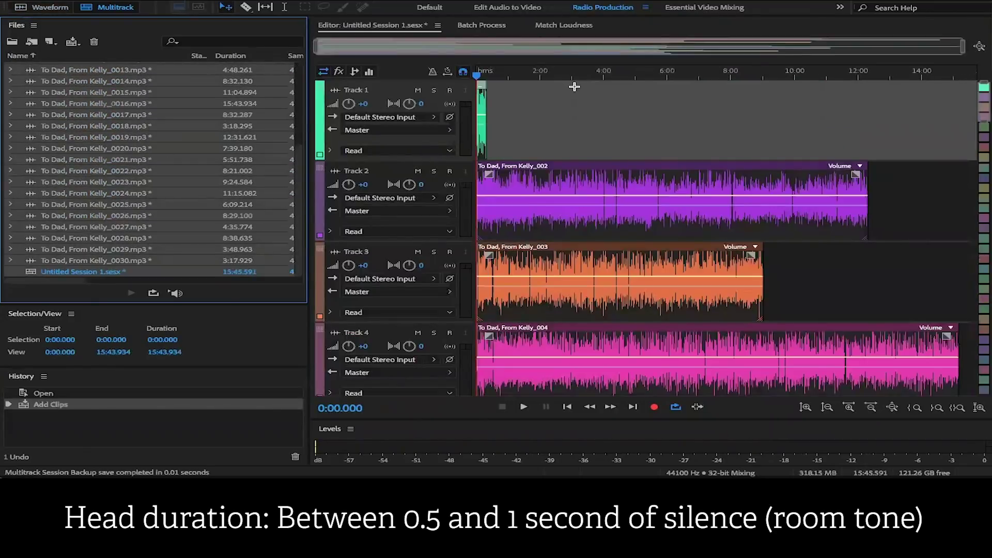
Step: Zoom the timeline into the first seconds to compare each chapter's opening
{"action": "left_click_drag", "start_coordinate": [962, 57], "coordinate": [319, 55]}
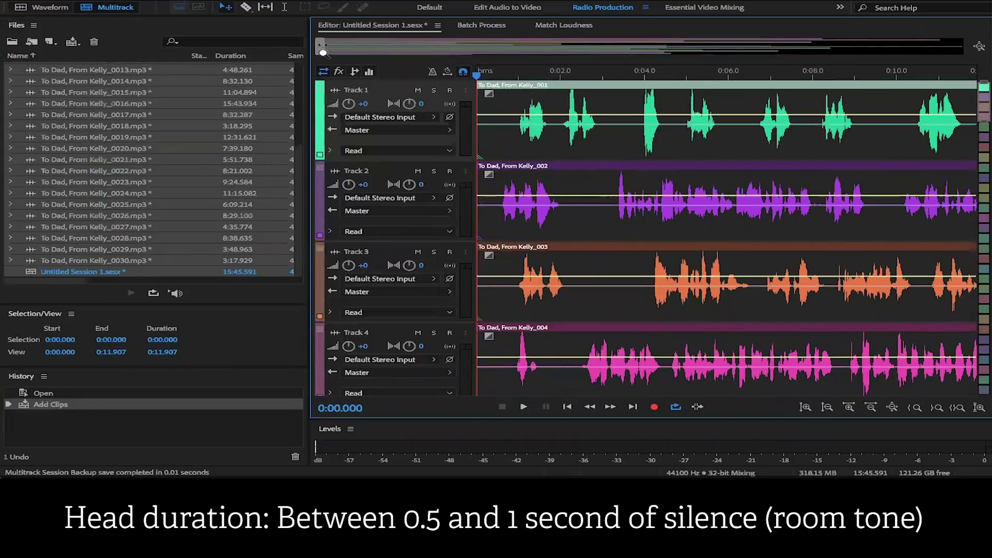
{"action": "left_click_drag", "start_coordinate": [322, 53], "coordinate": [314, 53]}
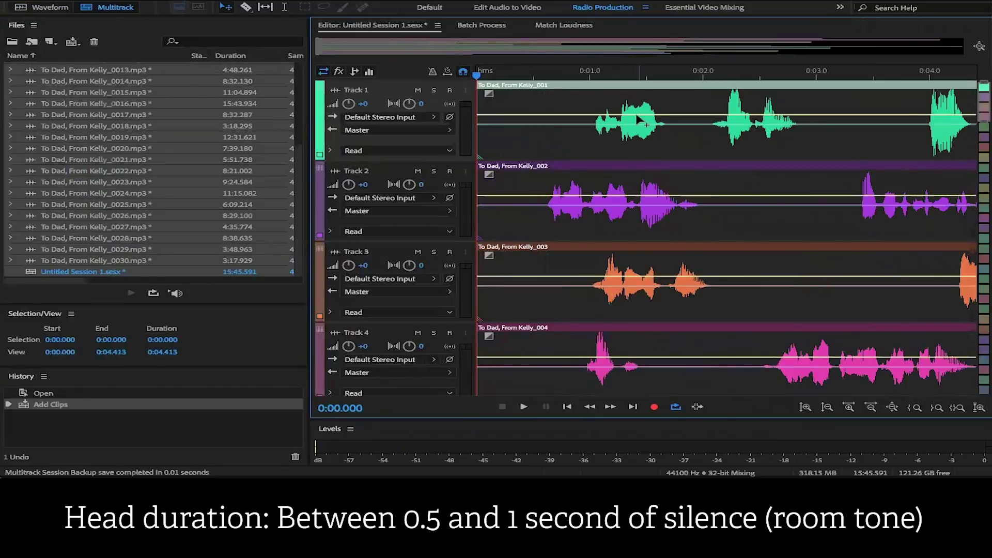
{"action": "scroll", "coordinate": [556, 76], "scroll_direction": "down", "scroll_amount": 3}
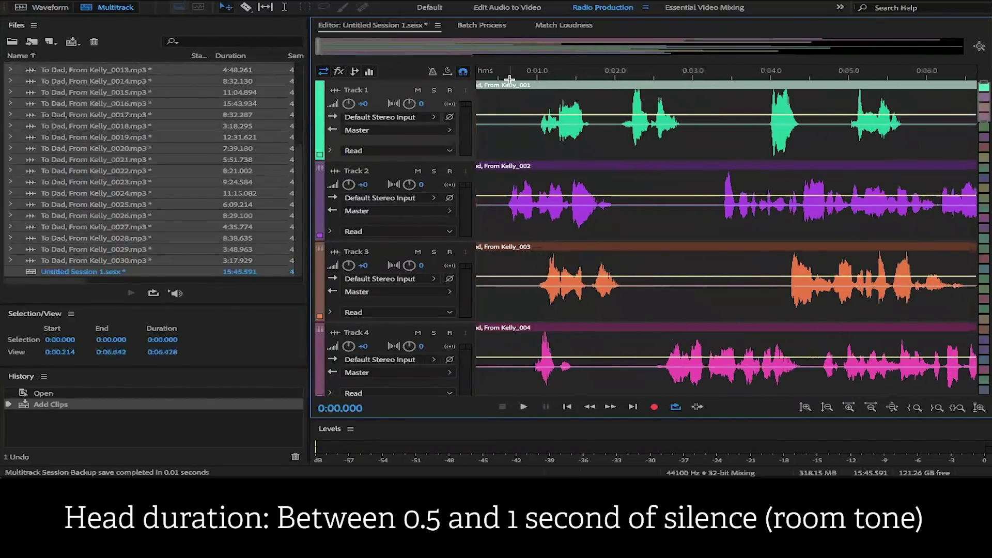
{"action": "scroll", "coordinate": [506, 116], "scroll_direction": "left", "scroll_amount": 1}
{"action": "scroll", "coordinate": [521, 109], "scroll_direction": "down", "scroll_amount": 6}
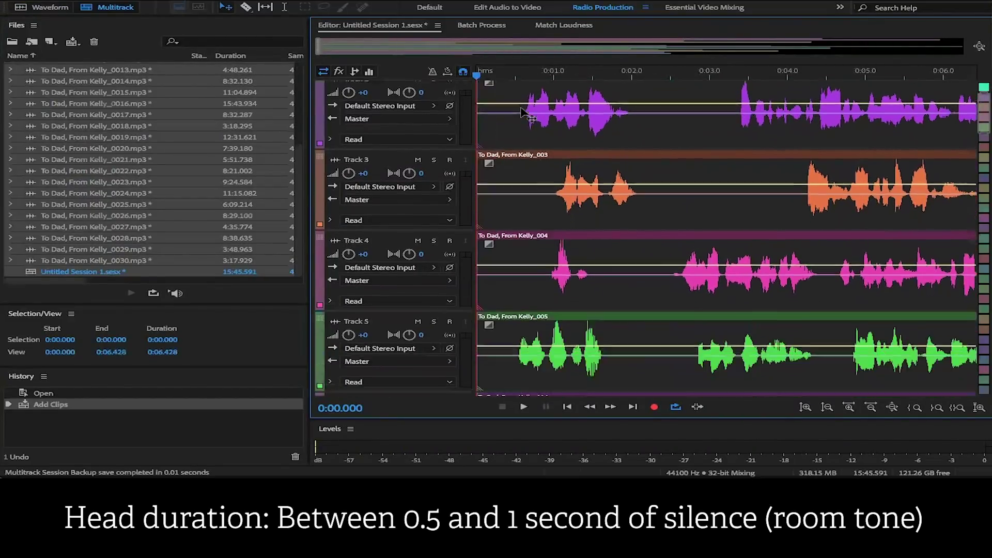
{"action": "scroll", "coordinate": [522, 109], "scroll_direction": "down", "scroll_amount": 9}
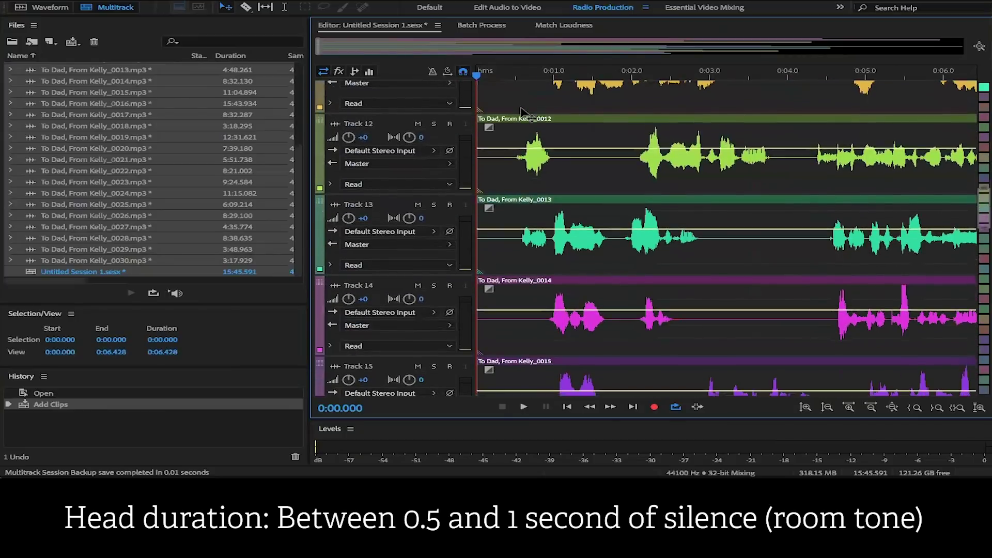
{"action": "scroll", "coordinate": [522, 111], "scroll_direction": "up", "scroll_amount": 15}
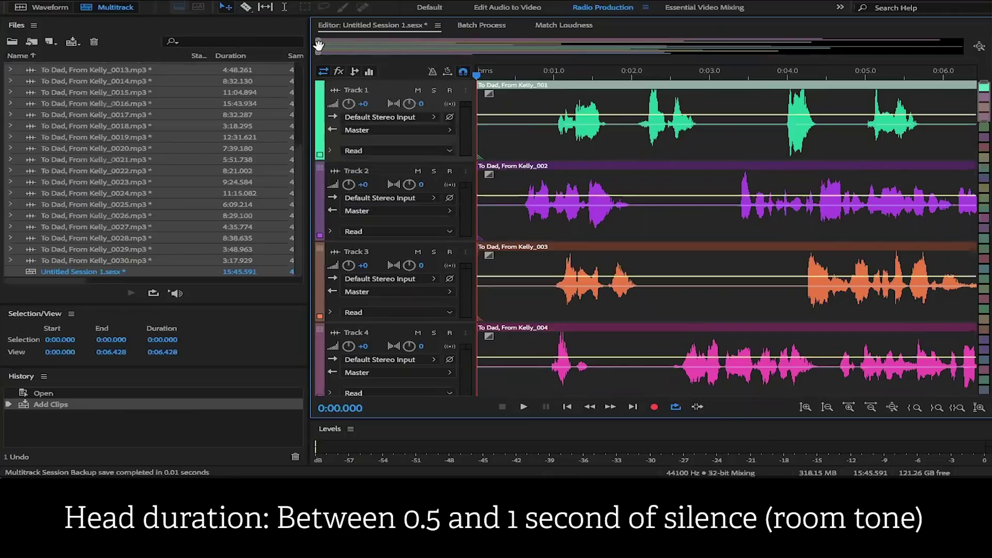
{"action": "scroll", "coordinate": [320, 52], "scroll_direction": "up", "scroll_amount": 2}
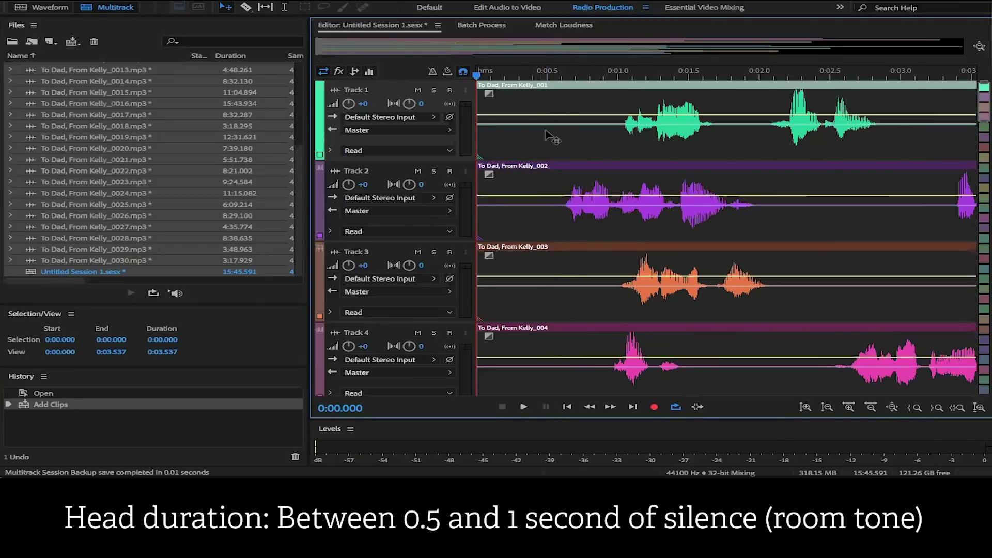
{"action": "scroll", "coordinate": [555, 273], "scroll_direction": "down", "scroll_amount": 2}
{"action": "scroll", "coordinate": [558, 263], "scroll_direction": "up", "scroll_amount": 2}
Step: Open chapter 001 as a waveform and inspect its first second of audio
{"action": "double_click", "coordinate": [579, 104]}
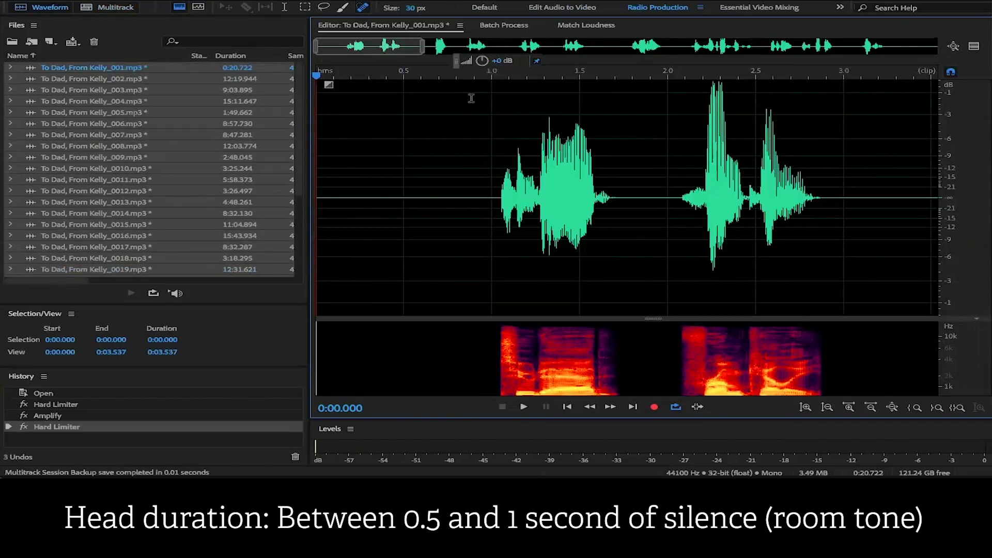
{"action": "left_click_drag", "start_coordinate": [492, 187], "coordinate": [862, 204]}
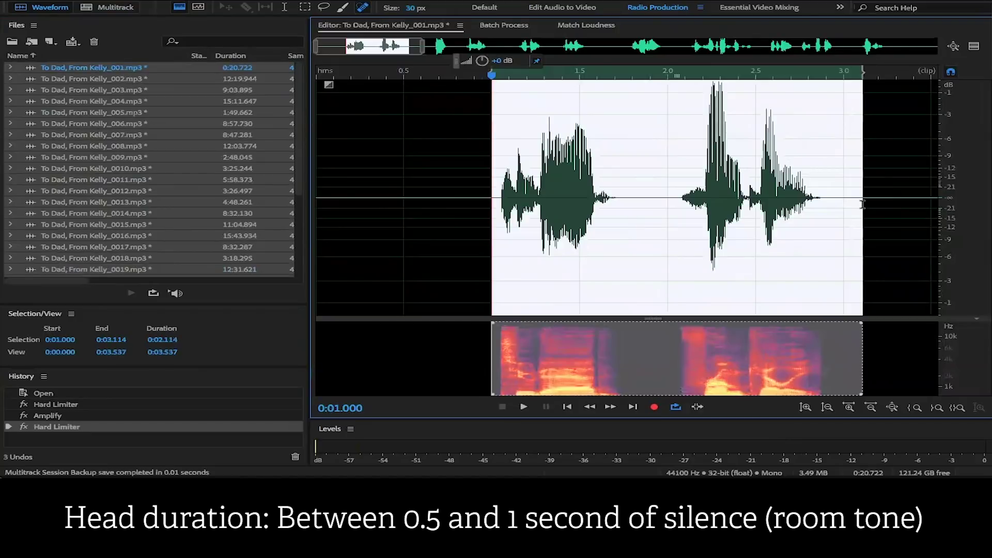
{"action": "left_click", "coordinate": [424, 140]}
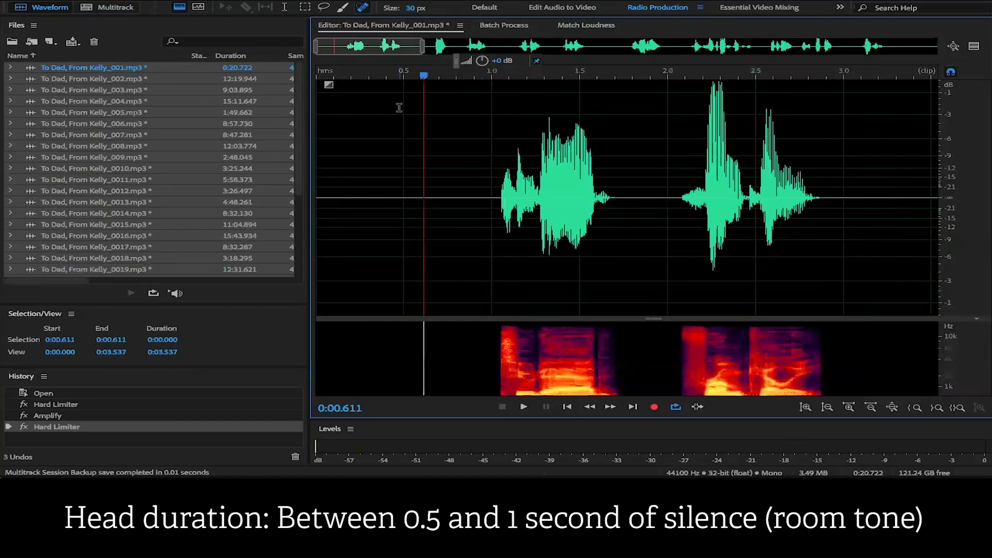
{"action": "left_click_drag", "start_coordinate": [492, 114], "coordinate": [293, 155]}
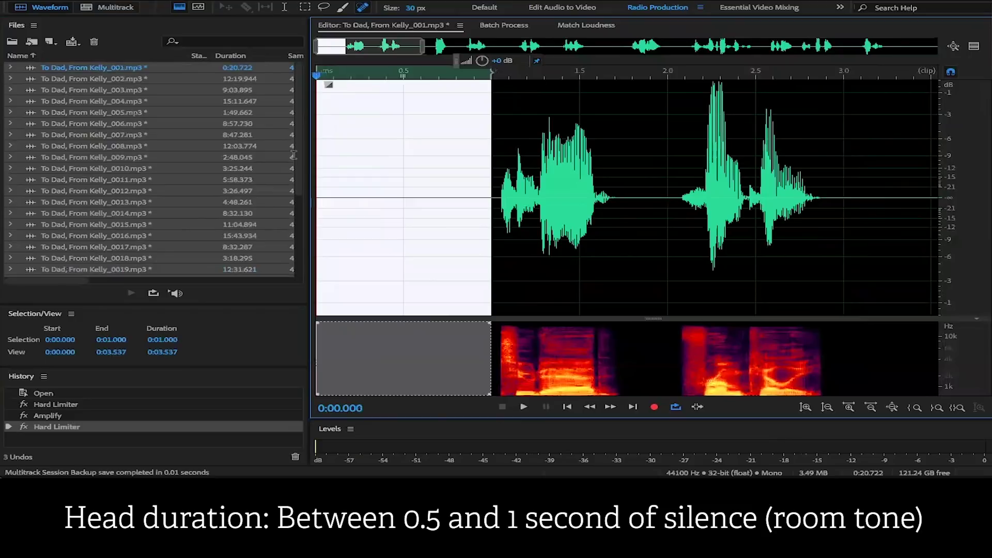
{"action": "left_click", "coordinate": [404, 144]}
Step: Trim chapter 001's leading silence, undoing a 0.323–0.849 s cut and deleting 0.460–0.731 s instead
{"action": "left_click_drag", "start_coordinate": [464, 192], "coordinate": [372, 192]}
{"action": "key", "text": "Delete"}
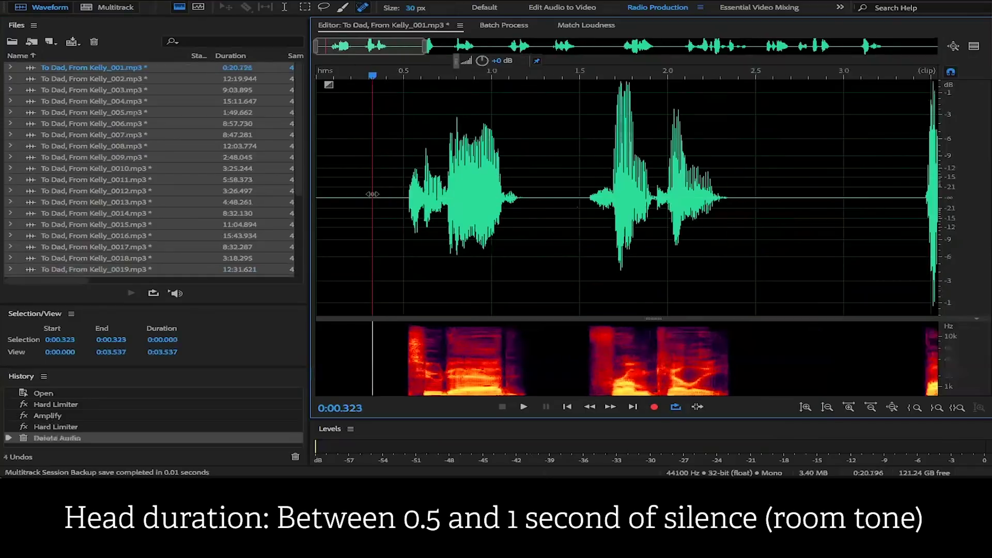
{"action": "key", "text": "ctrl+z"}
{"action": "left_click_drag", "start_coordinate": [444, 196], "coordinate": [247, 201]}
{"action": "key", "text": "Delete"}
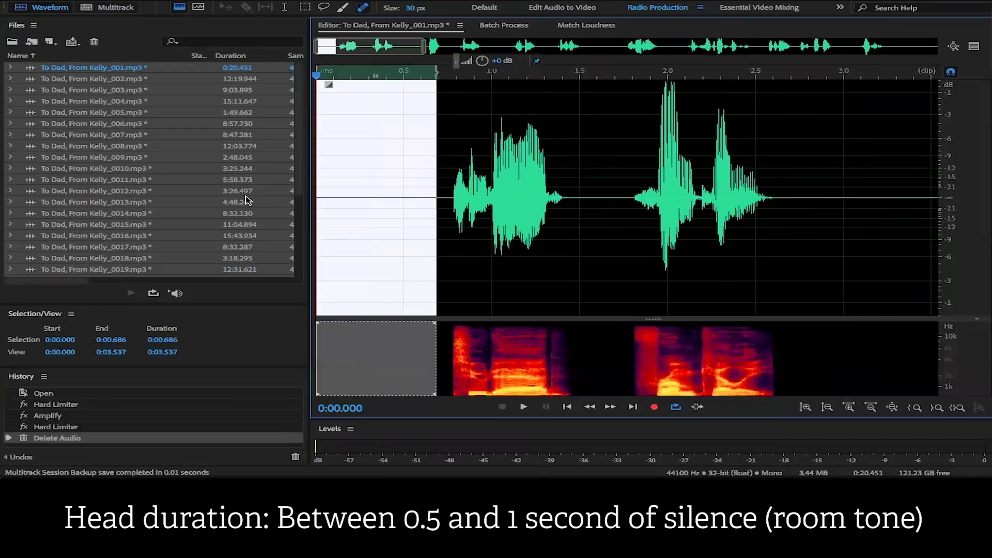
Step: Open Kelly_002, zoom to its first second, and select the silence before speech
{"action": "double_click", "coordinate": [115, 80]}
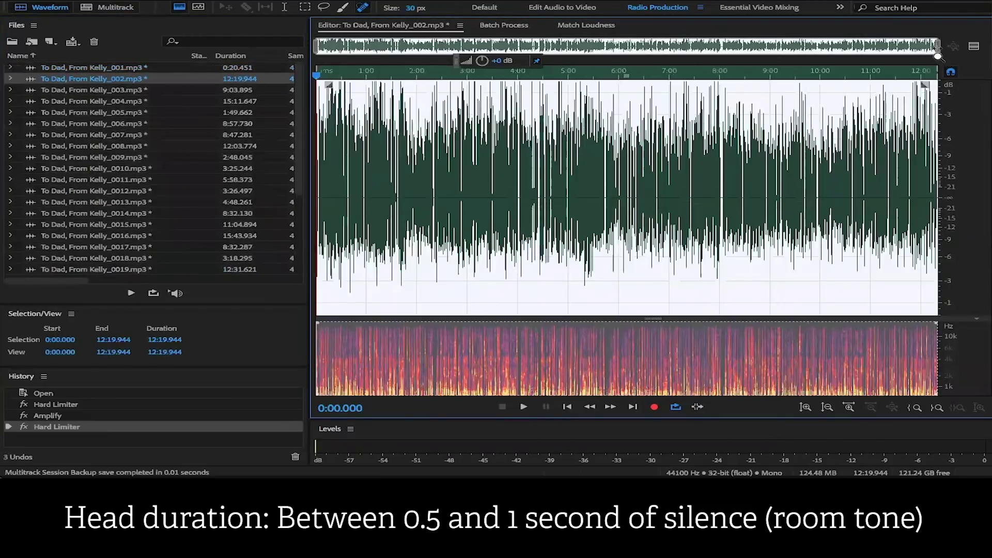
{"action": "left_click_drag", "start_coordinate": [938, 55], "coordinate": [302, 55]}
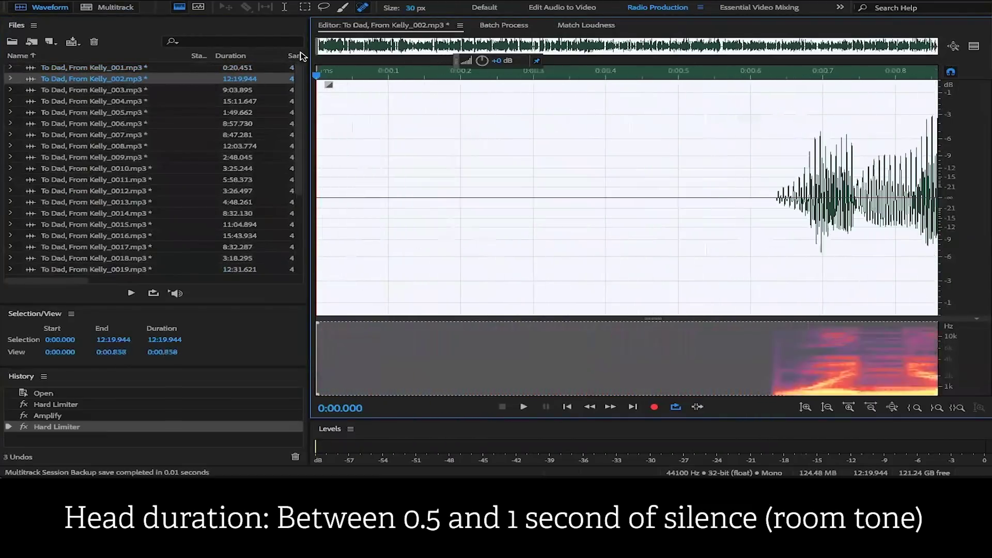
{"action": "left_click", "coordinate": [687, 163]}
{"action": "left_click_drag", "start_coordinate": [744, 198], "coordinate": [663, 196]}
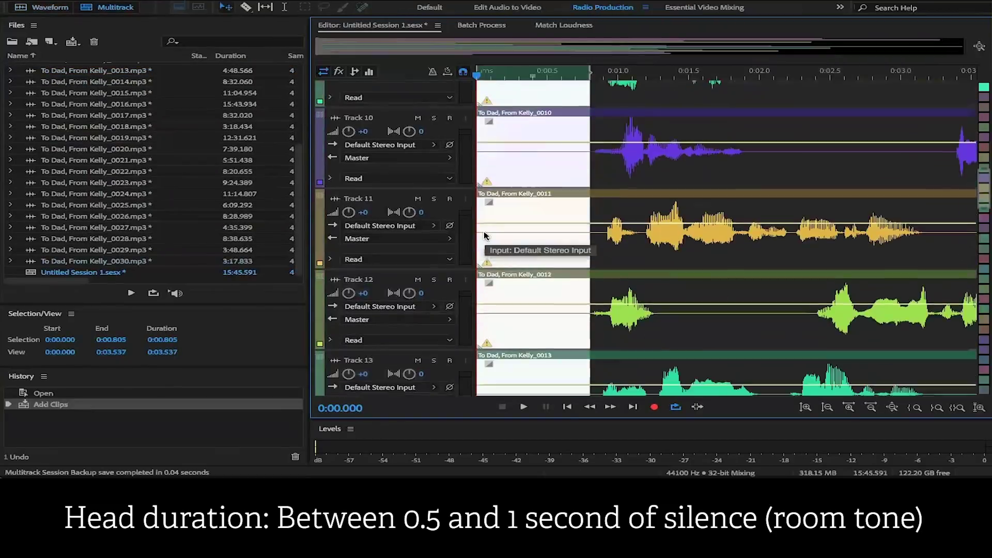
Step: Scroll through the multitrack session's tracks to review each chapter's head silence
{"action": "scroll", "coordinate": [485, 236], "scroll_direction": "down", "scroll_amount": 15}
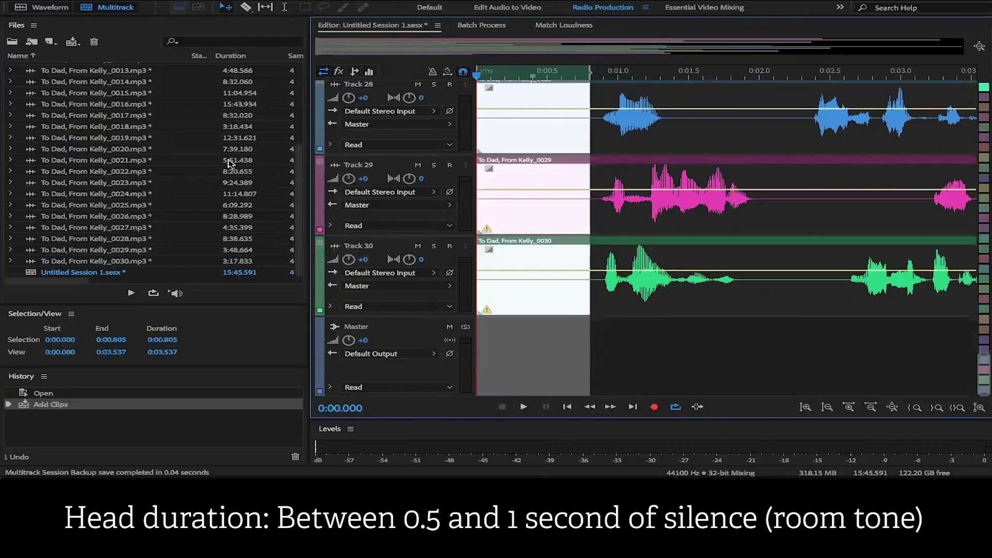
{"action": "scroll", "coordinate": [535, 225], "scroll_direction": "up", "scroll_amount": 18}
{"action": "scroll", "coordinate": [537, 225], "scroll_direction": "up", "scroll_amount": 10}
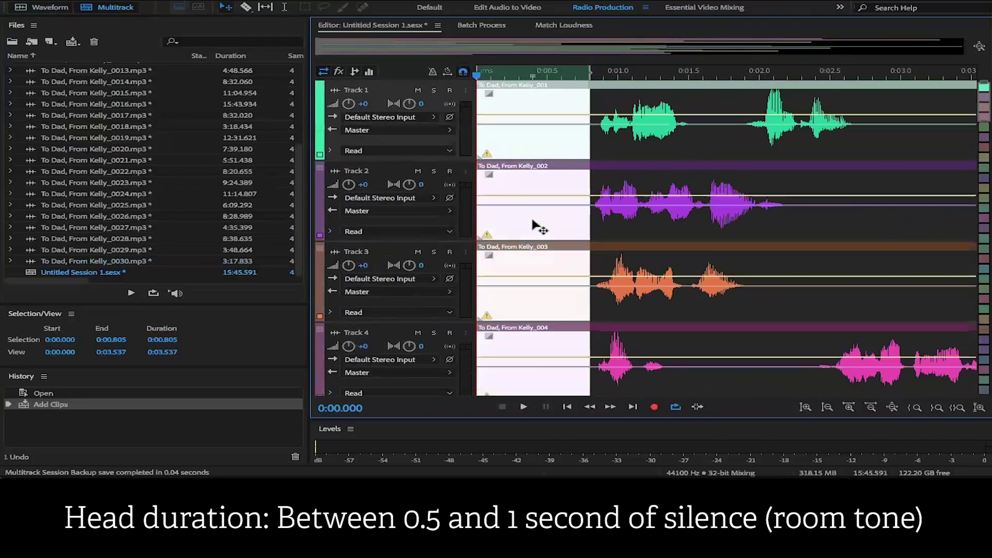
{"action": "scroll", "coordinate": [566, 149], "scroll_direction": "down", "scroll_amount": 3}
{"action": "scroll", "coordinate": [566, 149], "scroll_direction": "down", "scroll_amount": 10}
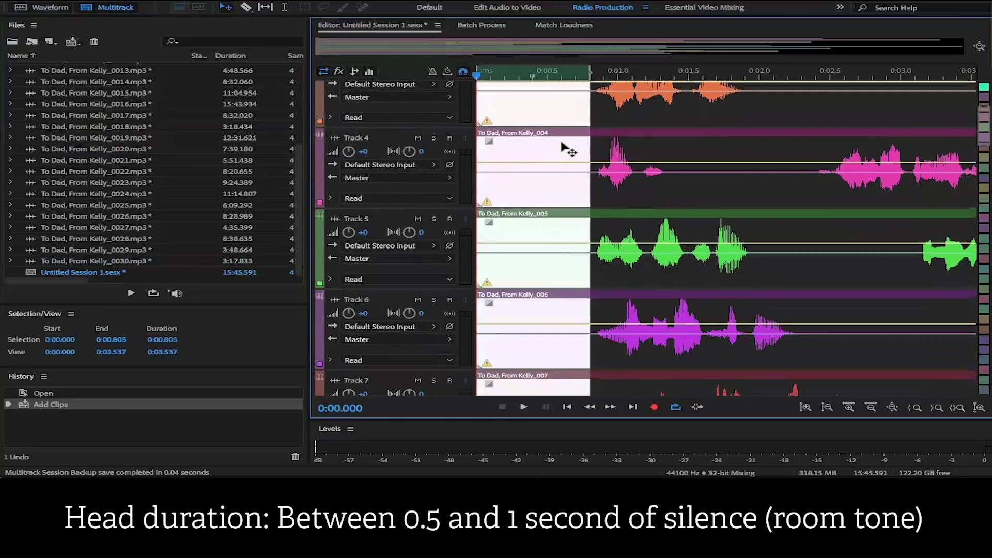
{"action": "scroll", "coordinate": [566, 149], "scroll_direction": "down", "scroll_amount": 12}
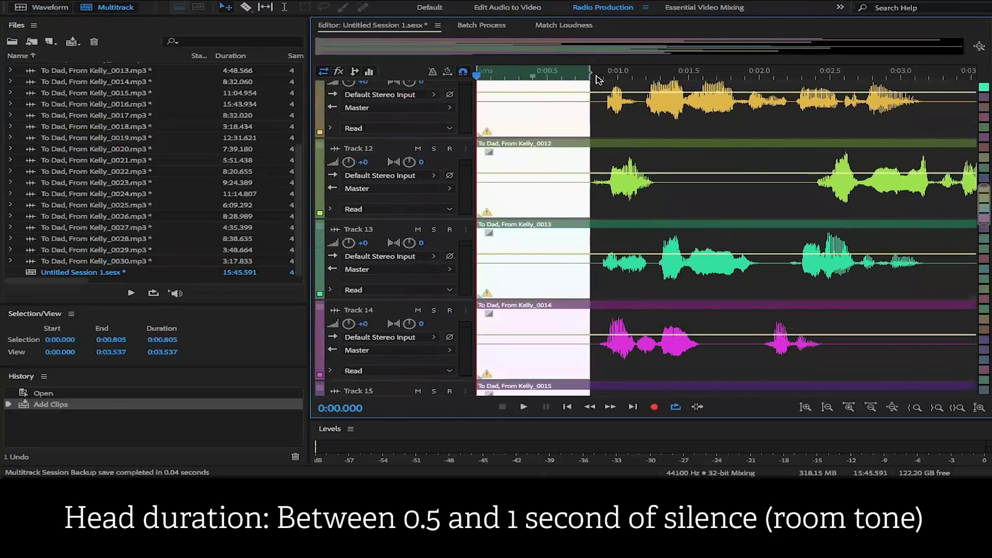
{"action": "scroll", "coordinate": [559, 136], "scroll_direction": "down", "scroll_amount": 12}
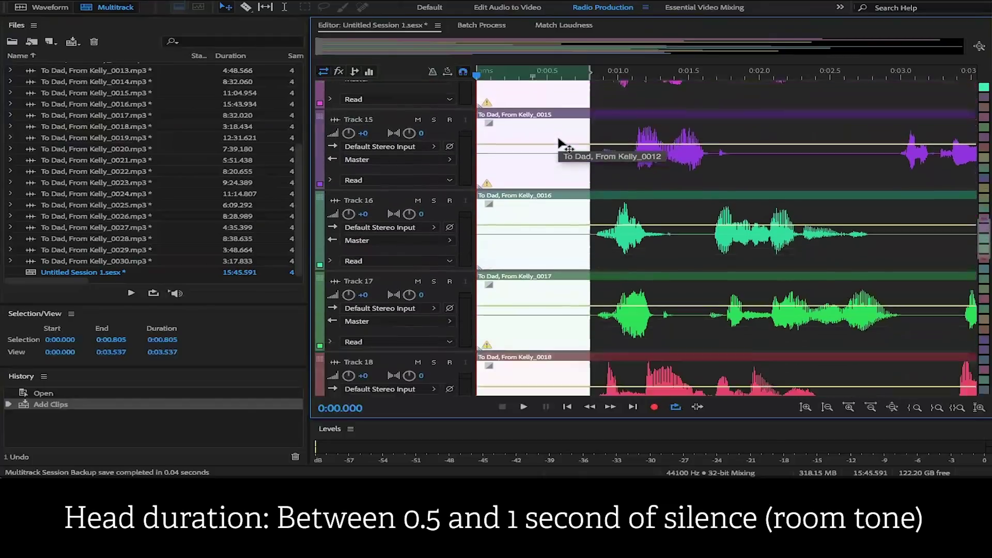
{"action": "scroll", "coordinate": [559, 141], "scroll_direction": "down", "scroll_amount": 10}
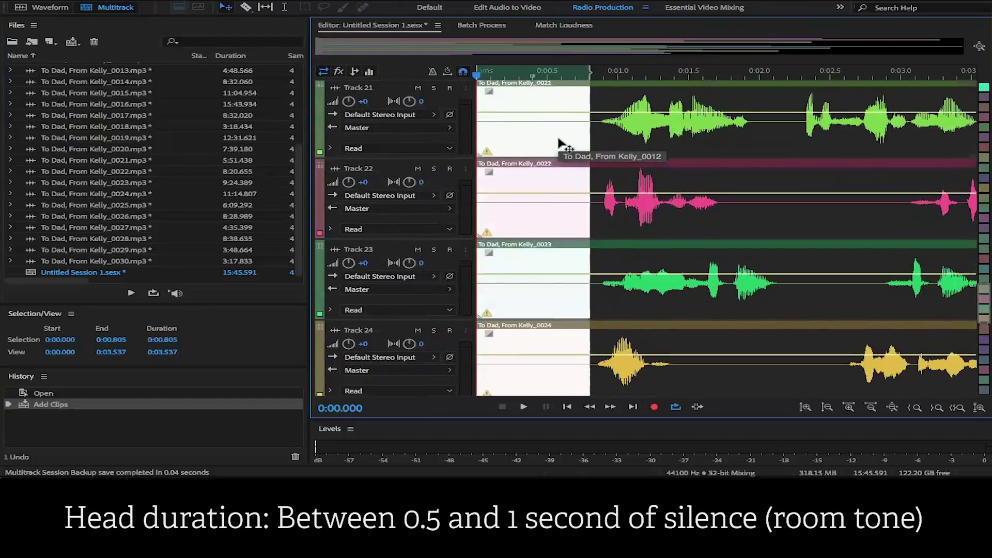
{"action": "scroll", "coordinate": [558, 140], "scroll_direction": "down", "scroll_amount": 5}
{"action": "scroll", "coordinate": [560, 142], "scroll_direction": "up", "scroll_amount": 15}
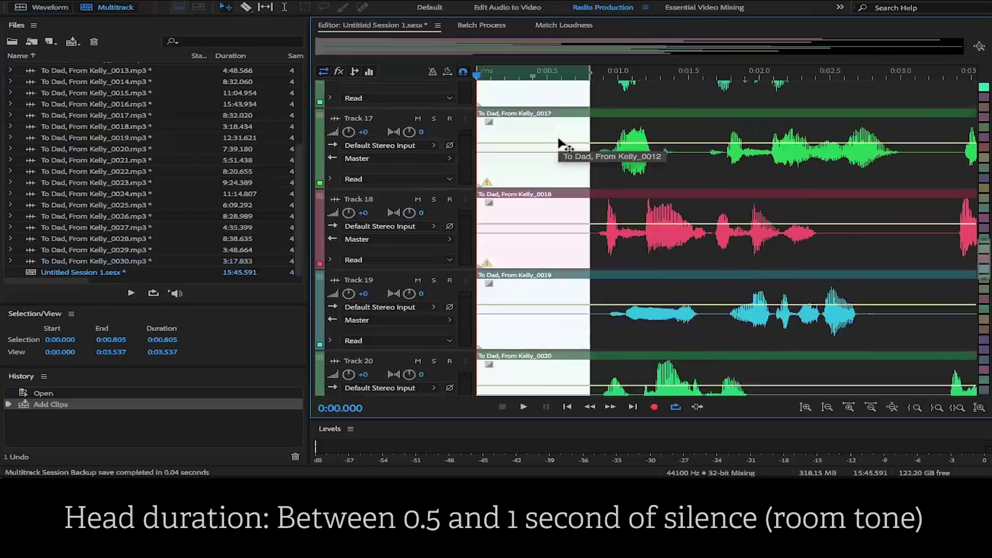
{"action": "scroll", "coordinate": [559, 144], "scroll_direction": "up", "scroll_amount": 10}
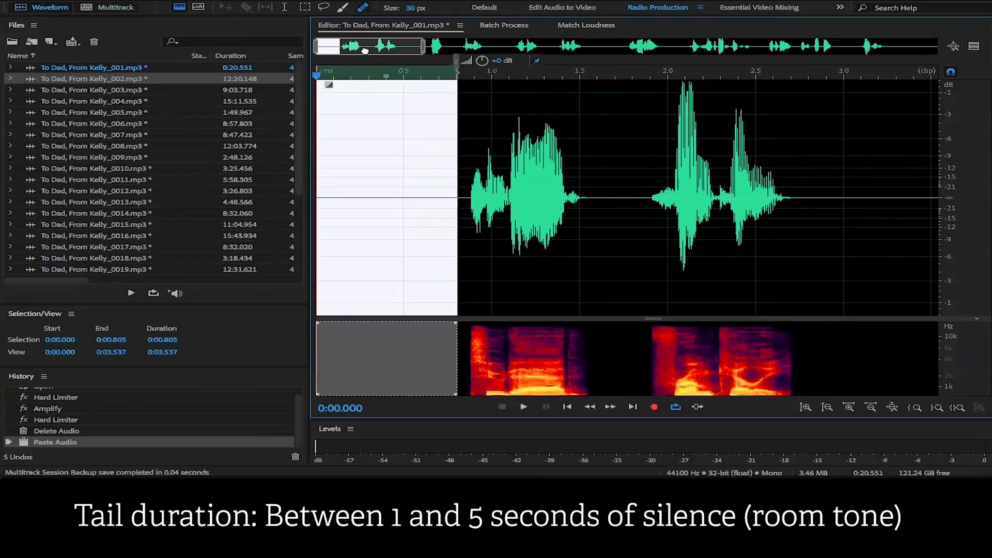
Step: Lengthen chapter 001's tail with pasted room tone, then copy a trimmed stretch to about 24.5 s
{"action": "left_click_drag", "start_coordinate": [364, 50], "coordinate": [894, 50]}
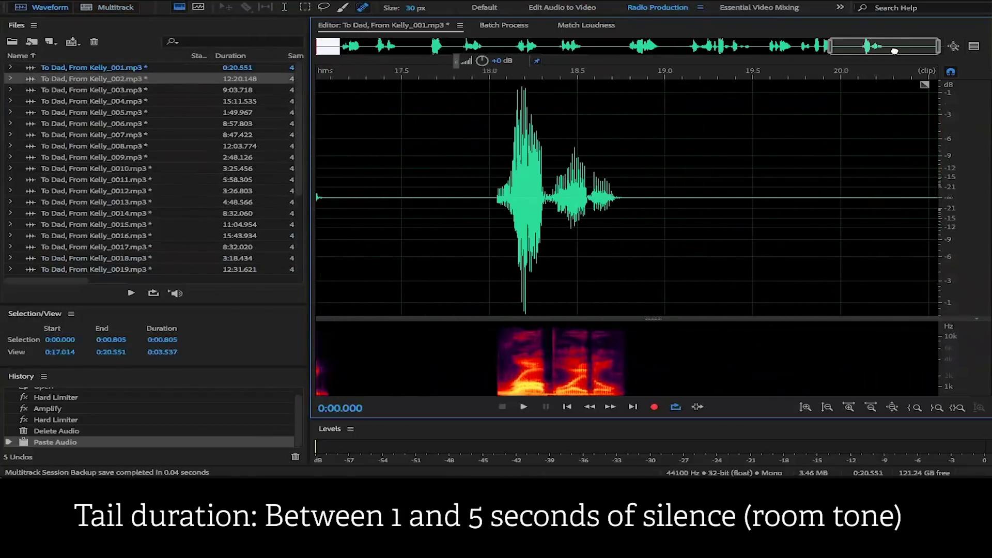
{"action": "left_click_drag", "start_coordinate": [636, 176], "coordinate": [919, 181]}
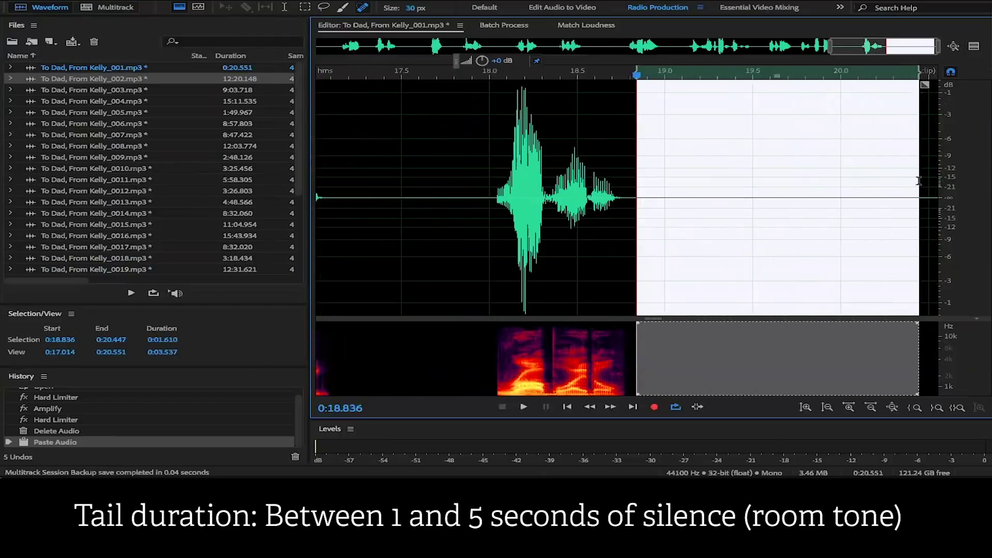
{"action": "key", "text": "ctrl+v"}
{"action": "key", "text": "ctrl+v"}
{"action": "key", "text": "ctrl+v"}
{"action": "key", "text": "ctrl+v"}
{"action": "key", "text": "ctrl+v"}
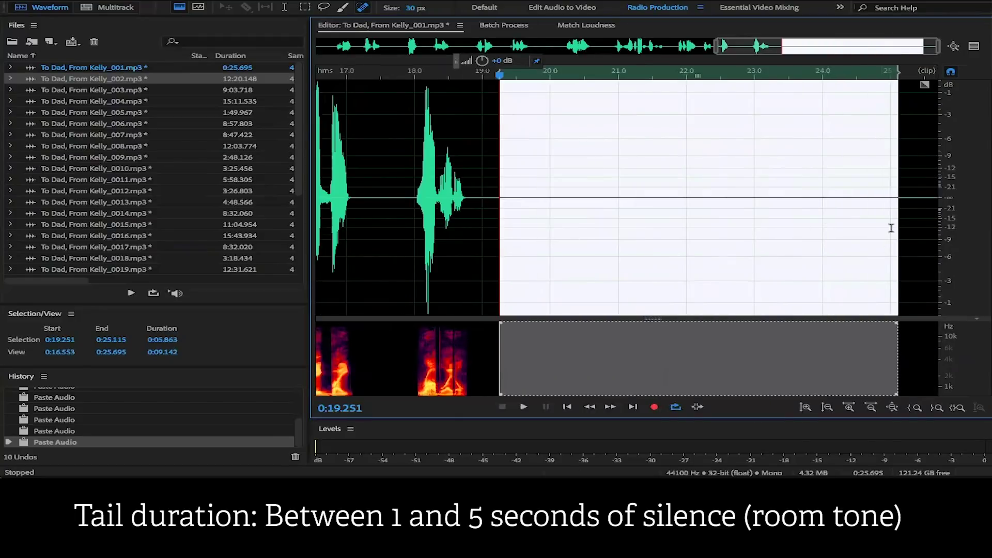
{"action": "left_click_drag", "start_coordinate": [897, 237], "coordinate": [856, 248]}
{"action": "key", "text": "ctrl+c"}
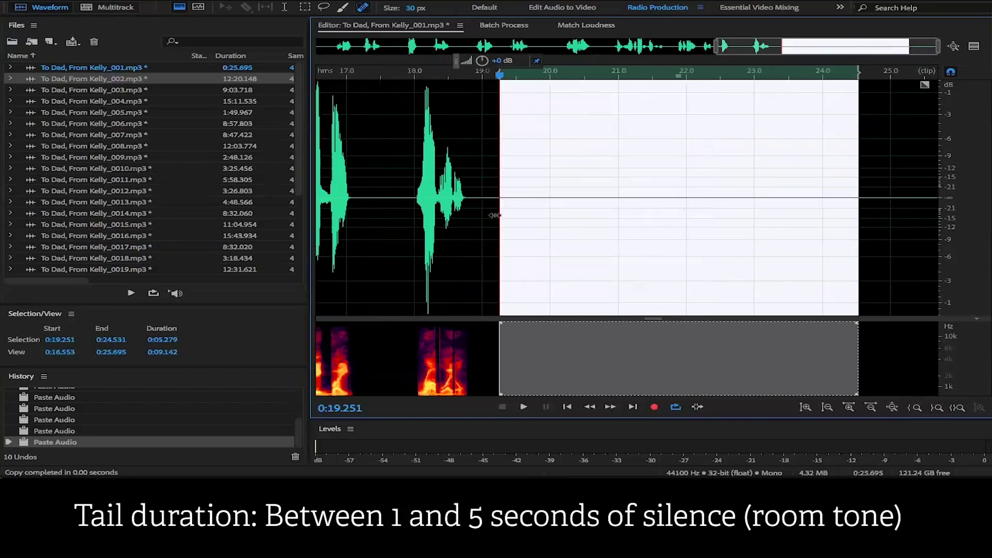
Step: Replace everything after the last word with the copied room tone, leaving a 0:24.067 file
{"action": "left_click", "coordinate": [468, 199]}
{"action": "key", "text": "shift+End"}
{"action": "key", "text": "ctrl+v"}
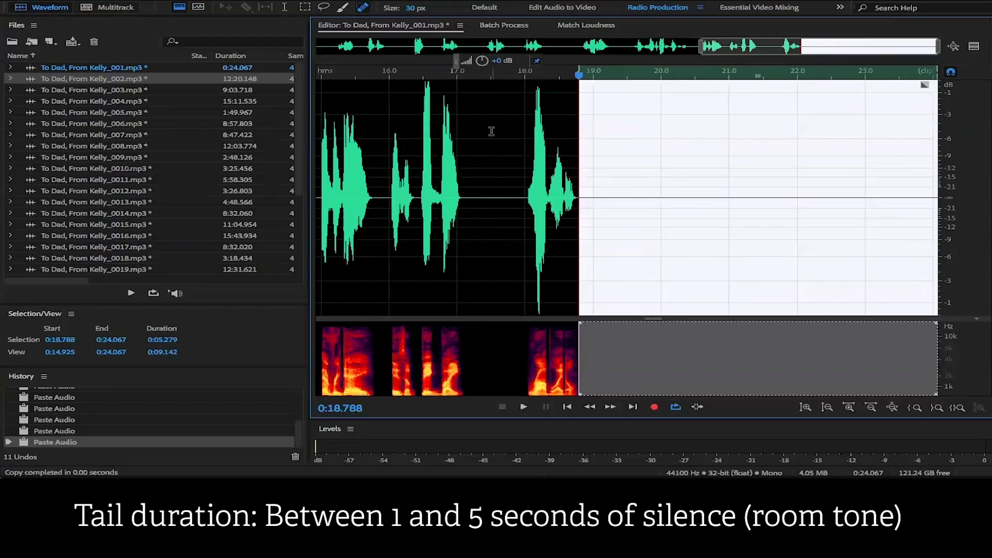
{"action": "left_click_drag", "start_coordinate": [742, 48], "coordinate": [356, 52]}
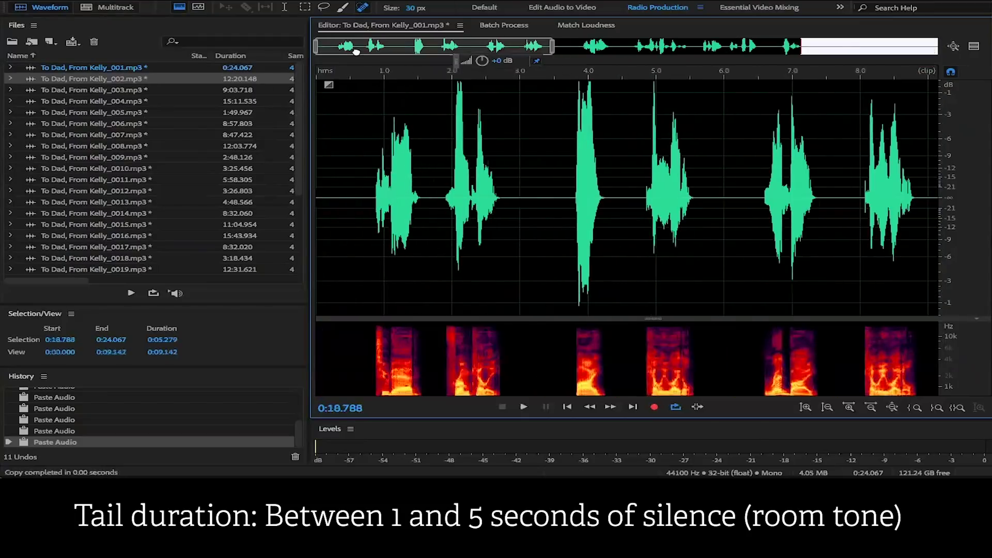
{"action": "left_click", "coordinate": [355, 114]}
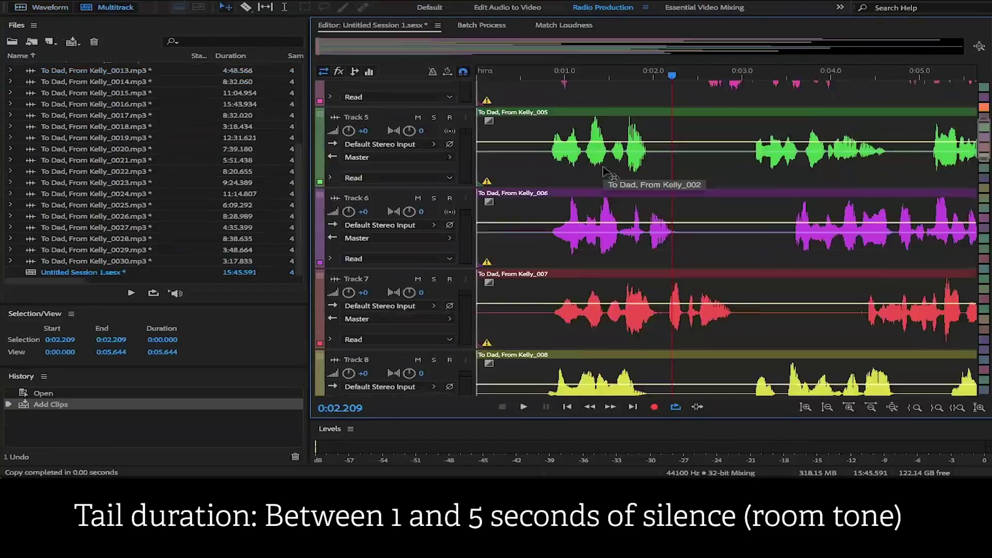
{"action": "scroll", "coordinate": [605, 172], "scroll_direction": "up", "scroll_amount": 2}
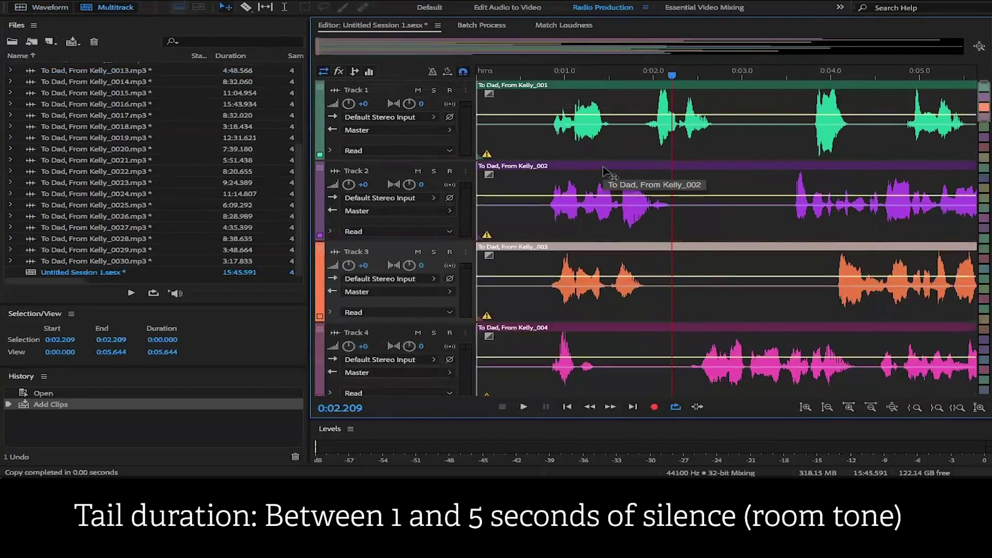
Step: Scroll down to Track 17 and open its Kelly_0017 clip in the waveform editor
{"action": "scroll", "coordinate": [605, 172], "scroll_direction": "right", "scroll_amount": 10}
{"action": "scroll", "coordinate": [605, 172], "scroll_direction": "right", "scroll_amount": 7}
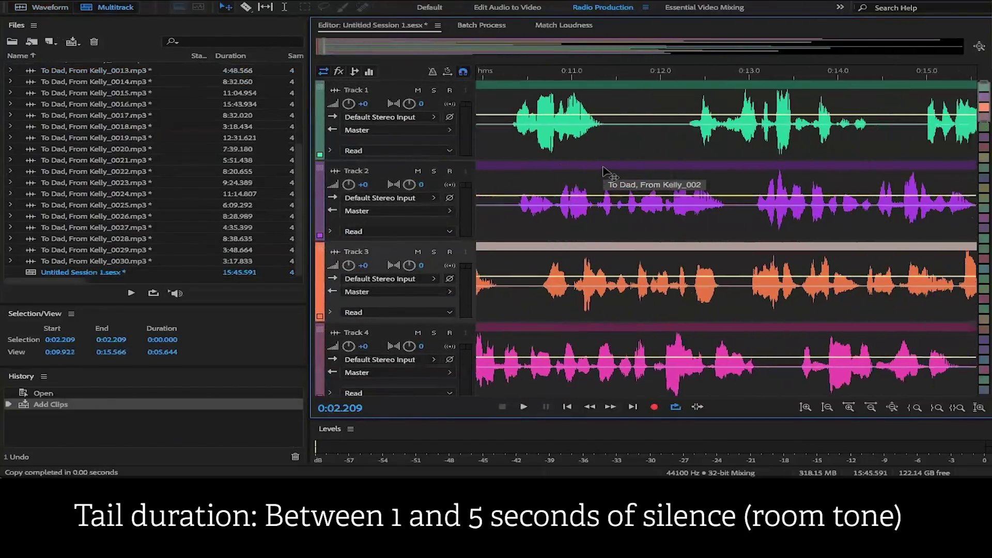
{"action": "scroll", "coordinate": [605, 172], "scroll_direction": "down", "scroll_amount": 9}
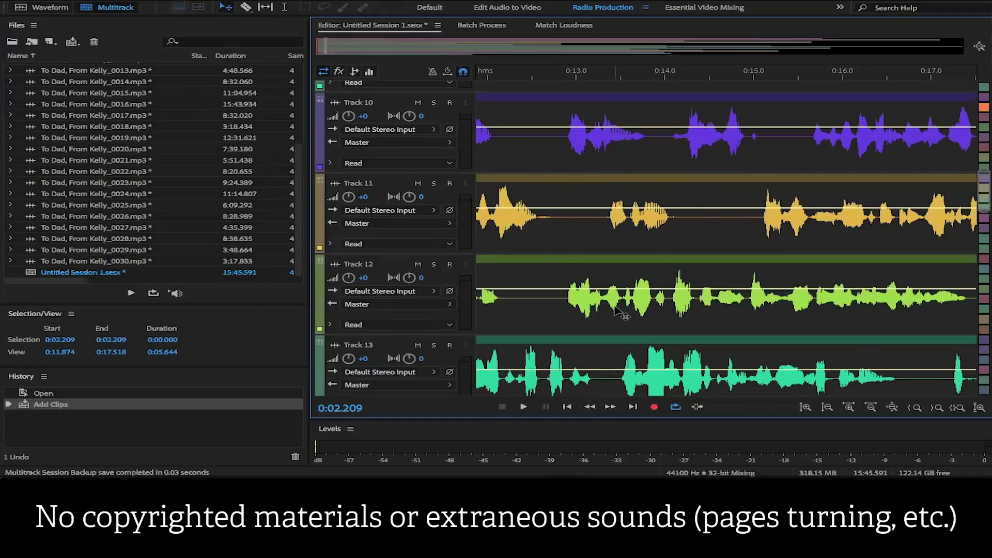
{"action": "scroll", "coordinate": [620, 312], "scroll_direction": "down", "scroll_amount": 5}
{"action": "scroll", "coordinate": [620, 311], "scroll_direction": "down", "scroll_amount": 2}
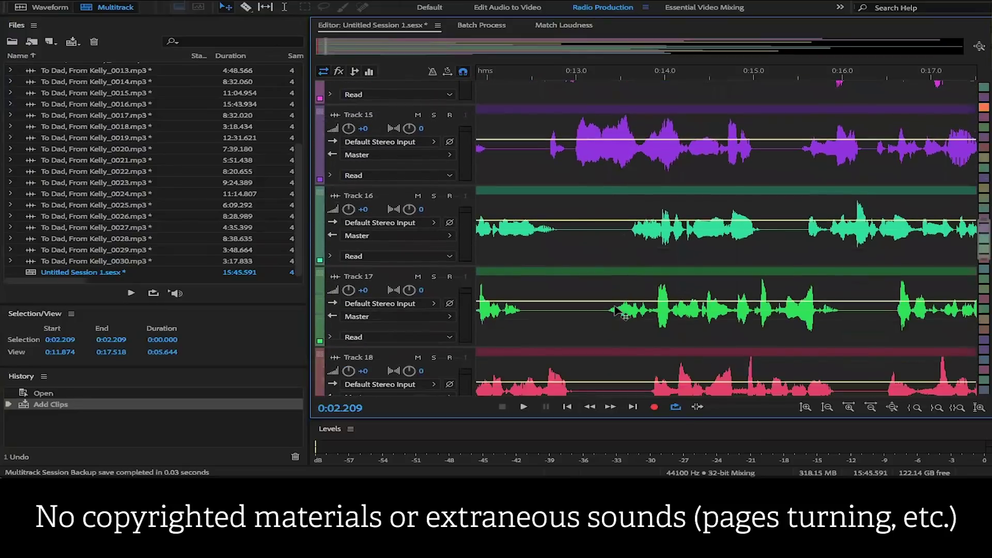
{"action": "double_click", "coordinate": [697, 295]}
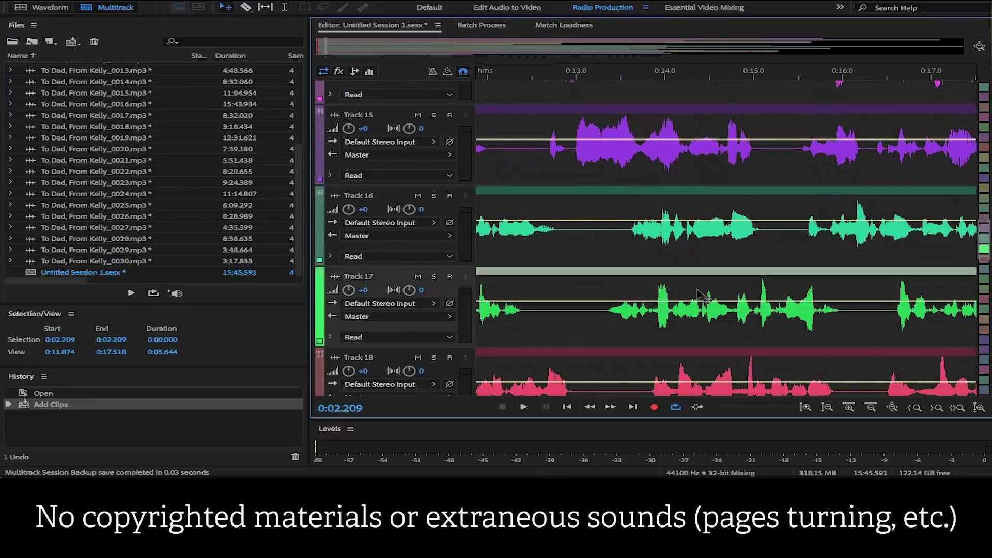
Step: Review Kelly_0017, open Kelly_0018 (3:18.434), and bring up the Match Loudness panel
{"action": "scroll", "coordinate": [611, 232], "scroll_direction": "down", "scroll_amount": 8}
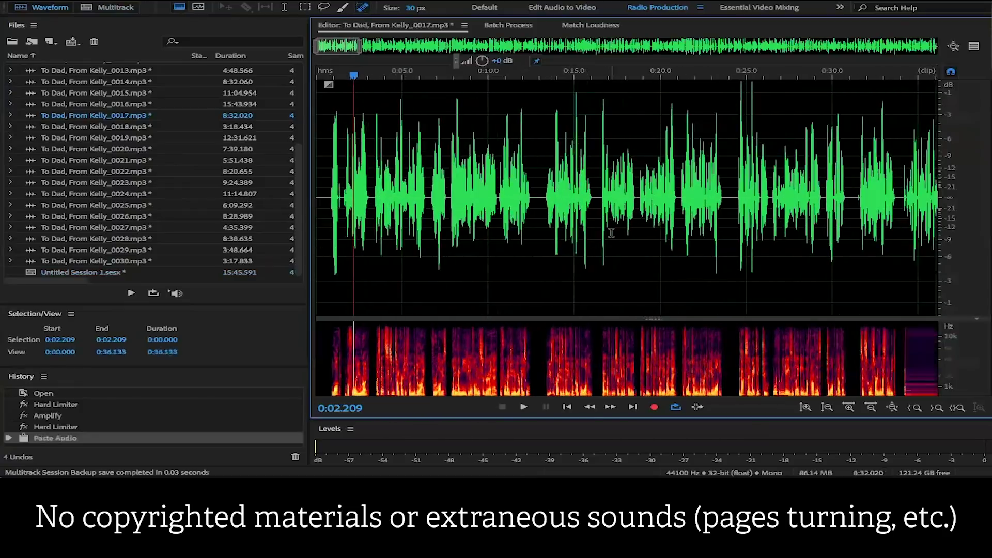
{"action": "scroll", "coordinate": [611, 233], "scroll_direction": "down", "scroll_amount": 5}
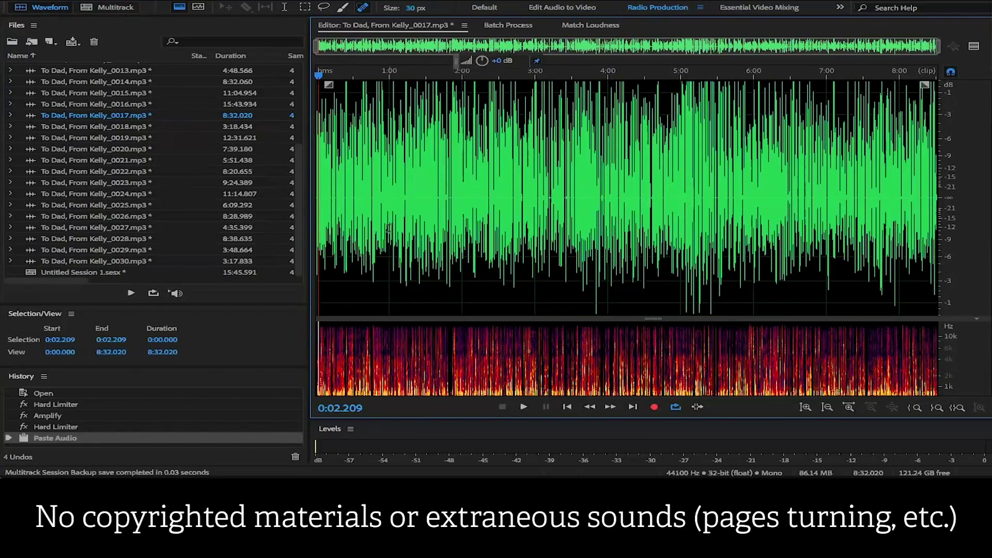
{"action": "double_click", "coordinate": [89, 127]}
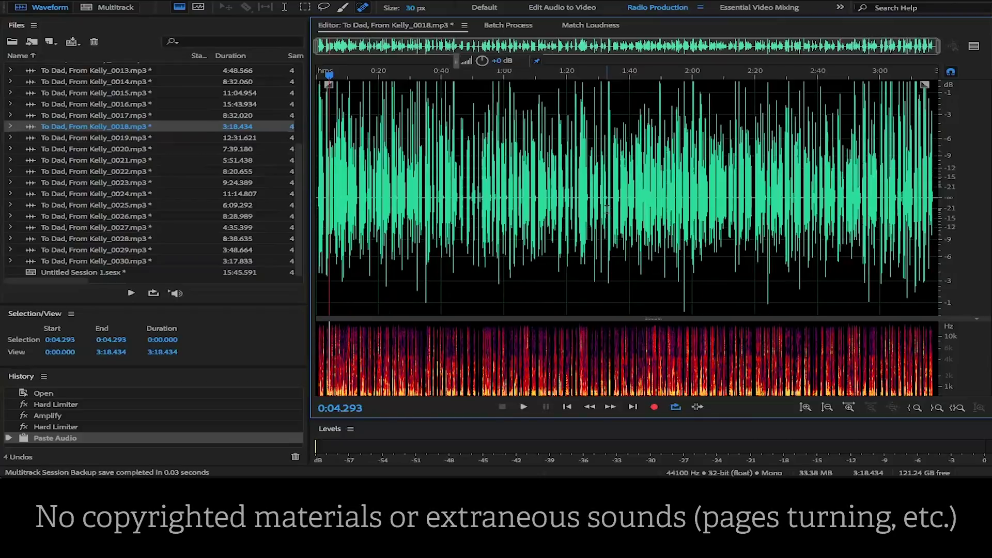
{"action": "left_click", "coordinate": [604, 26]}
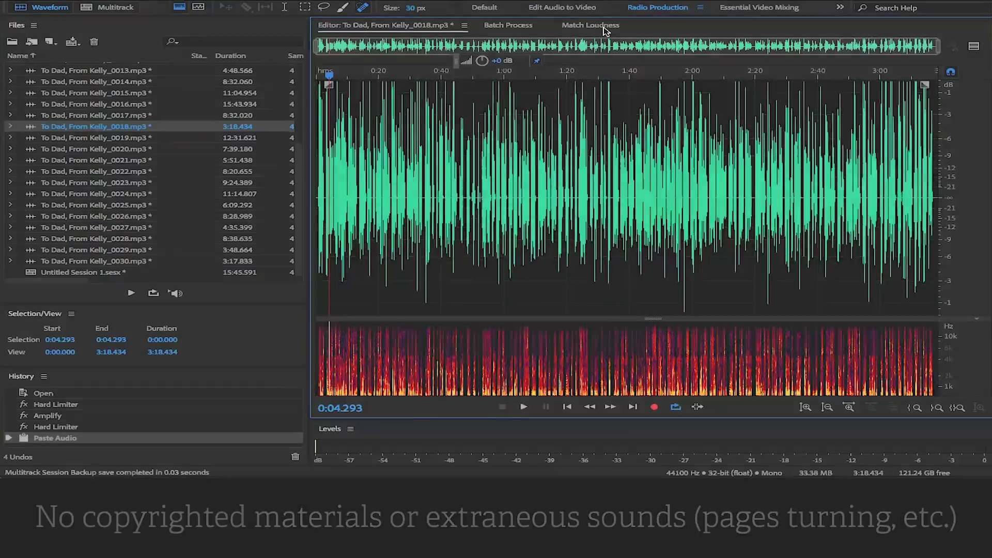